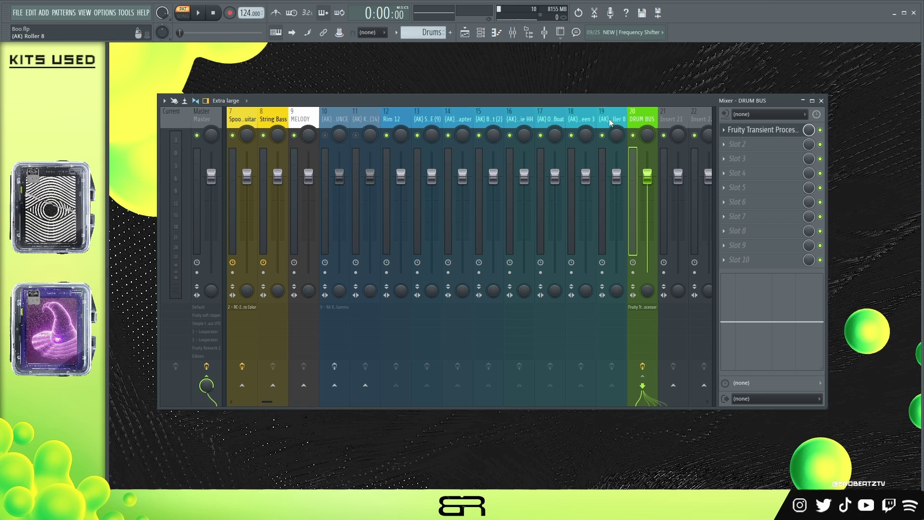
Route mixer tracks 12 through 19, from Rim 12 to Roller 8, to the DRUM BUS track only
click(518, 118)
click(450, 123)
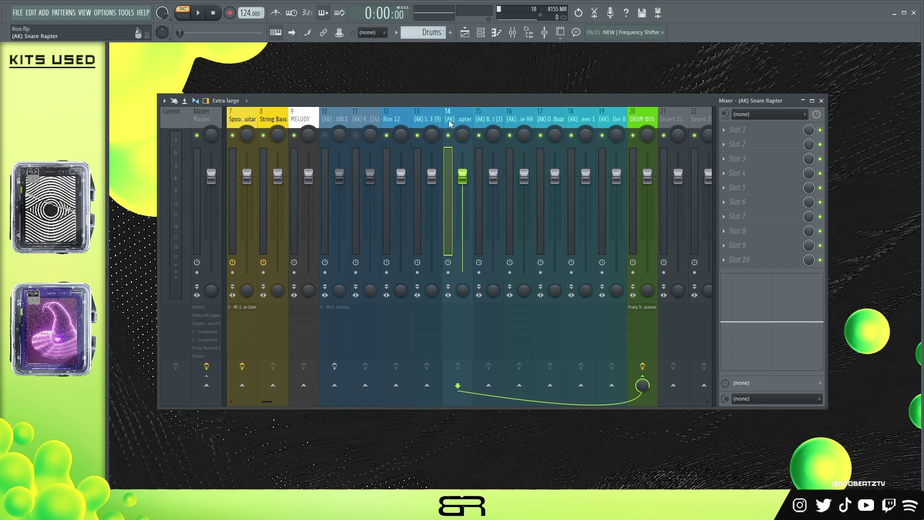
drag(639, 118, 461, 121)
ctrl+click(391, 120)
drag(392, 122, 645, 121)
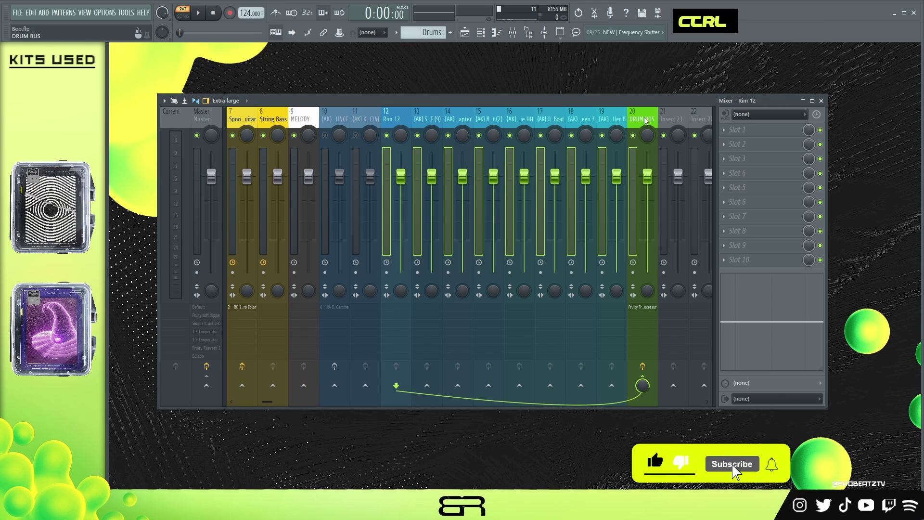
right_click(646, 121)
mouse_move(688, 216)
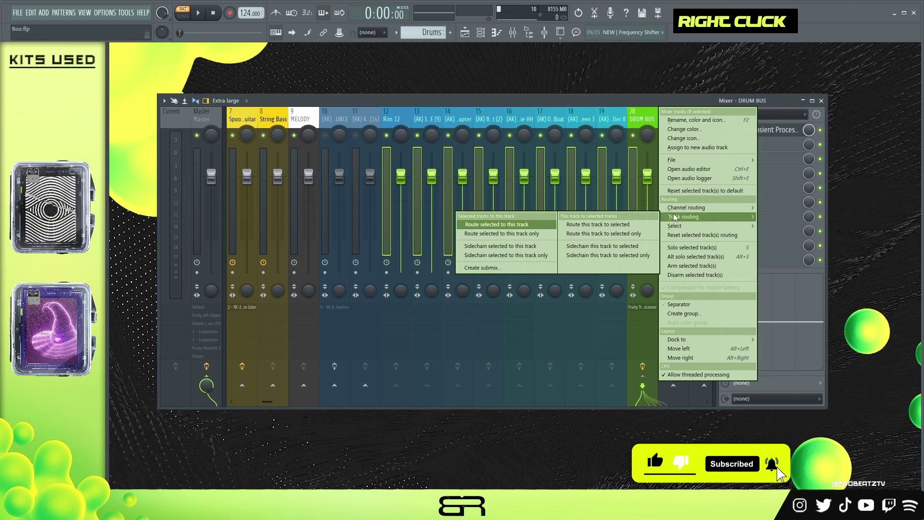
click(501, 234)
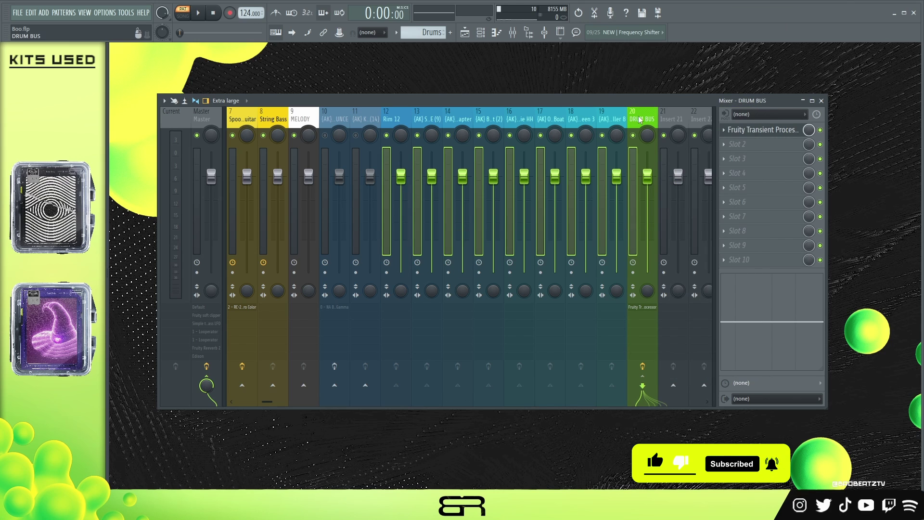
Play the drums and mute the DRUM BUS to check that it controls the routed tracks
key(space)
click(634, 137)
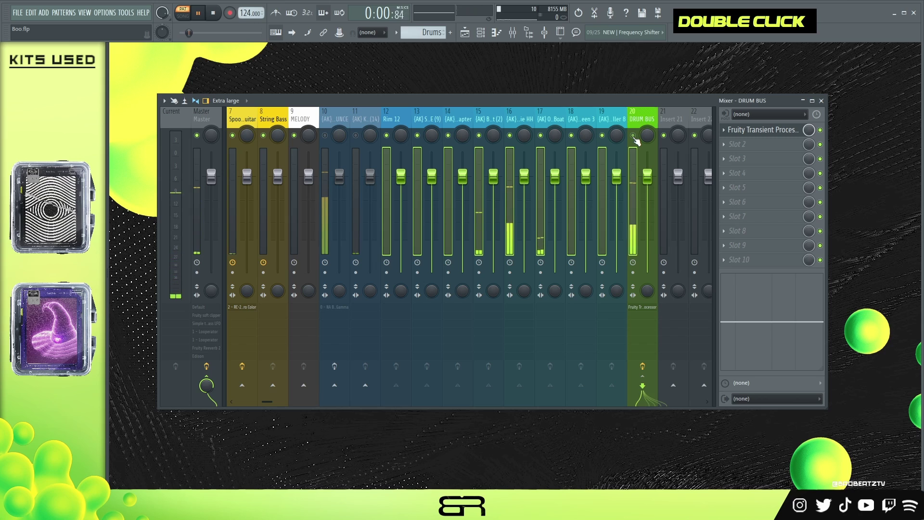
key(space)
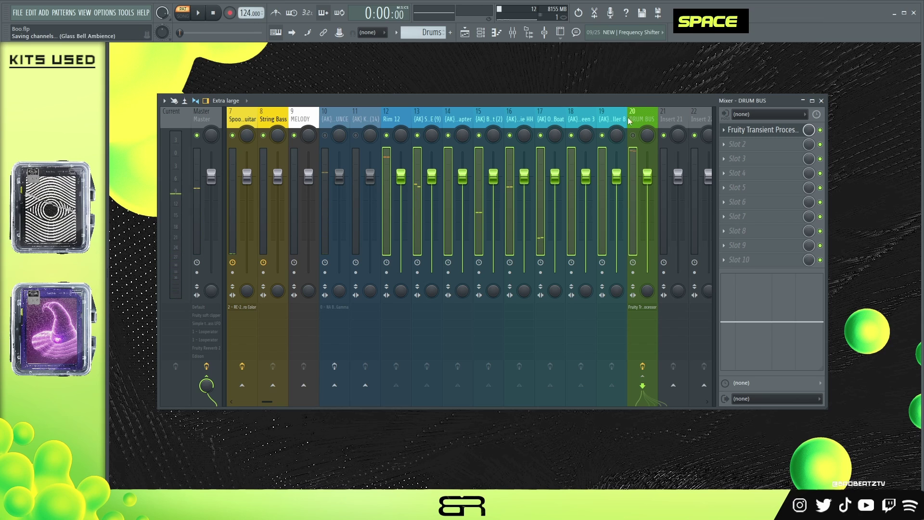
Cut the DRUM BUS's low end with the low shelf EQ band at about 88 Hz and -18 dB, with width 0.40
click(645, 121)
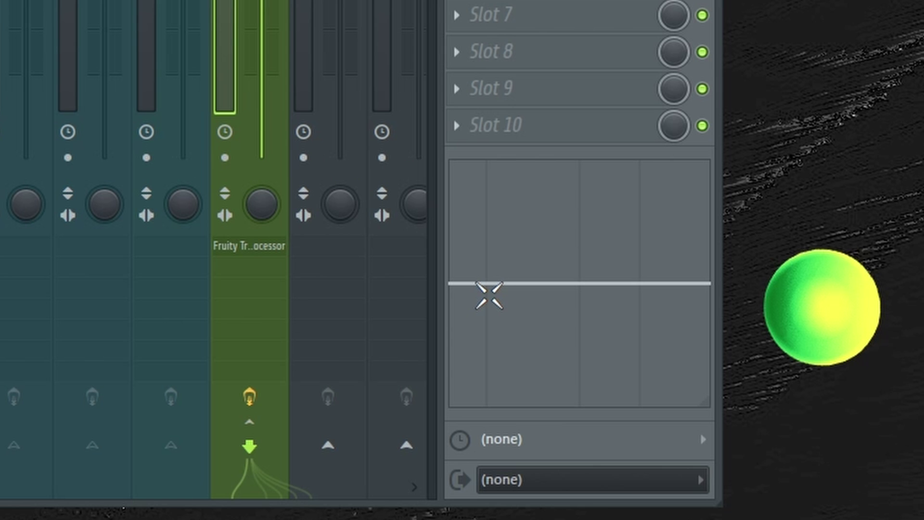
drag(791, 347, 791, 343)
drag(486, 283, 489, 335)
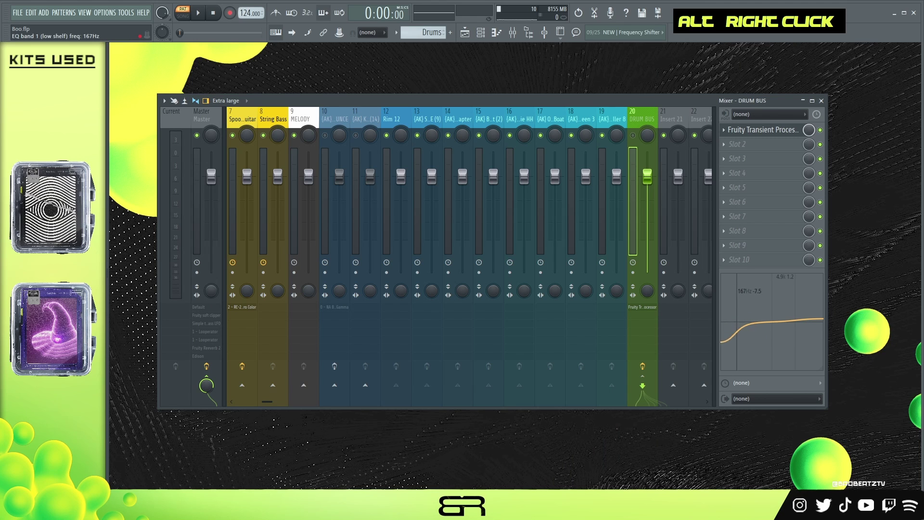
drag(745, 342, 734, 367)
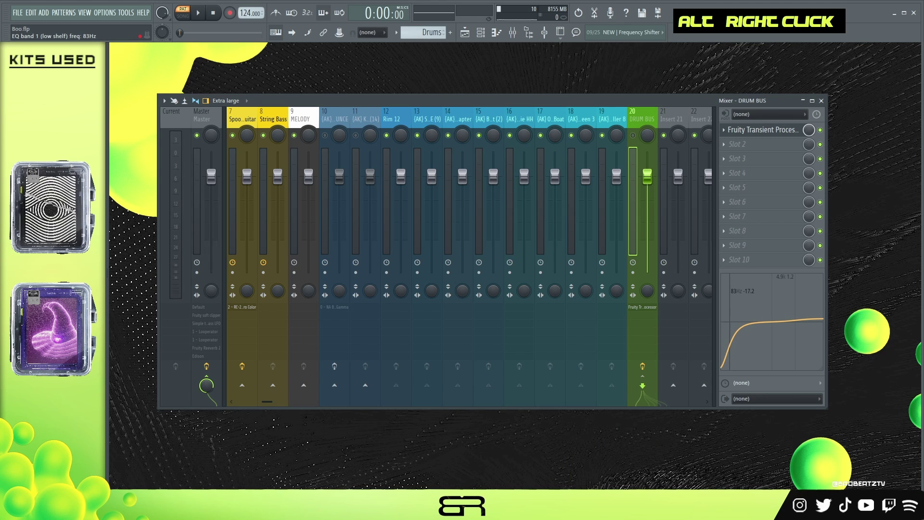
right_click(730, 347)
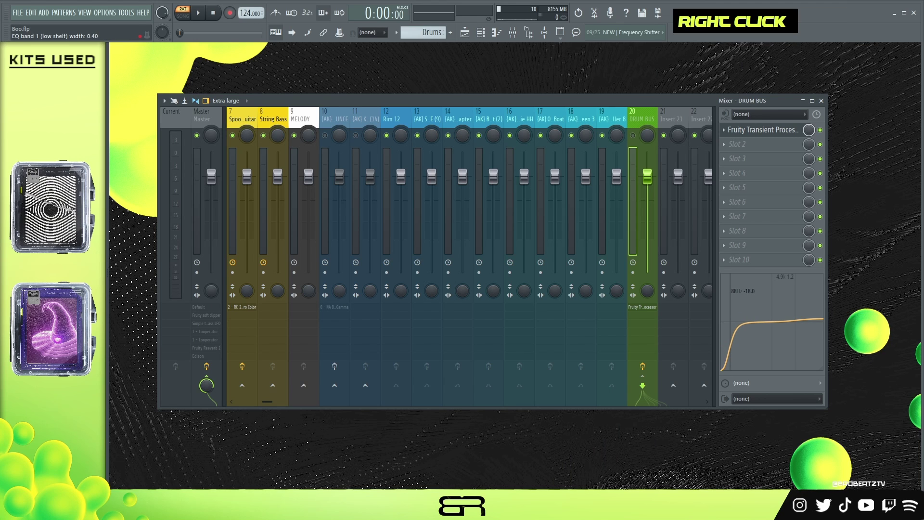
Audition the low cut on the DRUM BUS with playback and shift the low shelf to a slightly lower frequency
key(space)
key(space)
key(space)
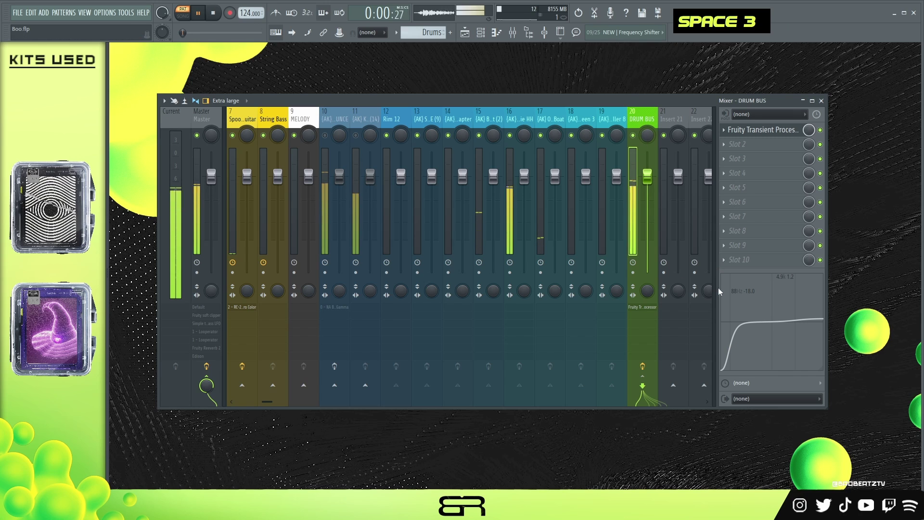
drag(734, 368, 732, 355)
key(space)
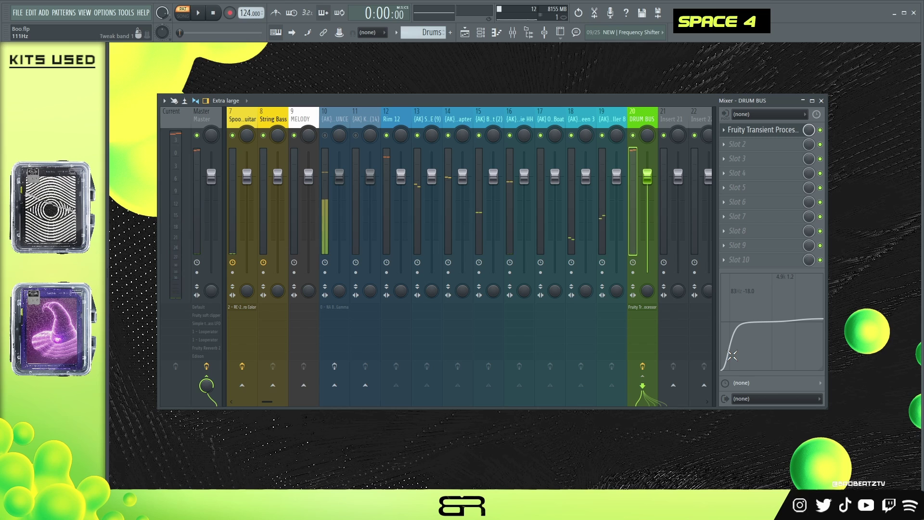
Open the DRUM BUS's Fruity Transient Processor and compare very high and very low release settings during playback
click(760, 131)
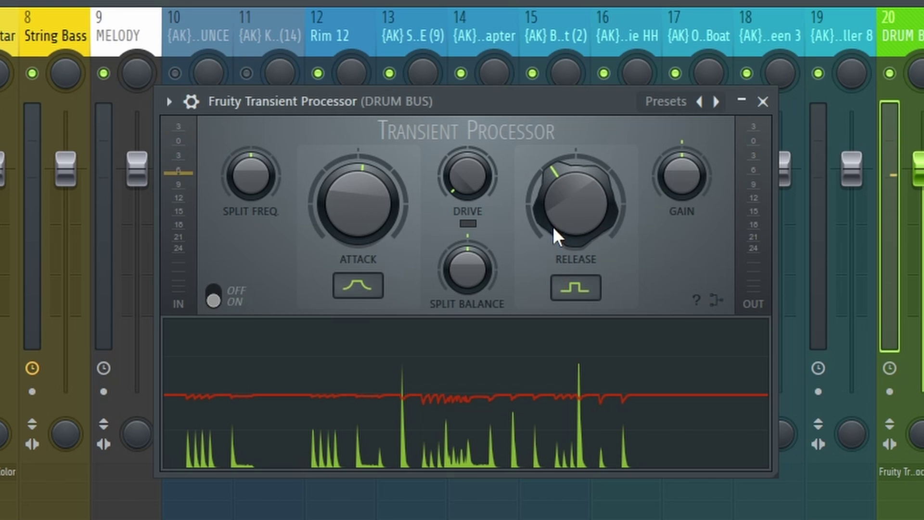
drag(553, 226, 553, 164)
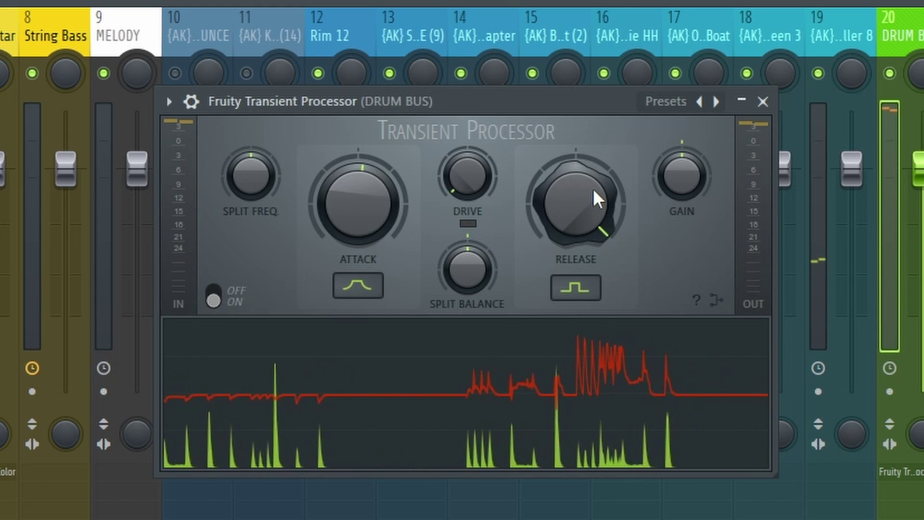
mouse_move(578, 183)
mouse_down()
mouse_move(578, 241)
mouse_move(584, 179)
mouse_up()
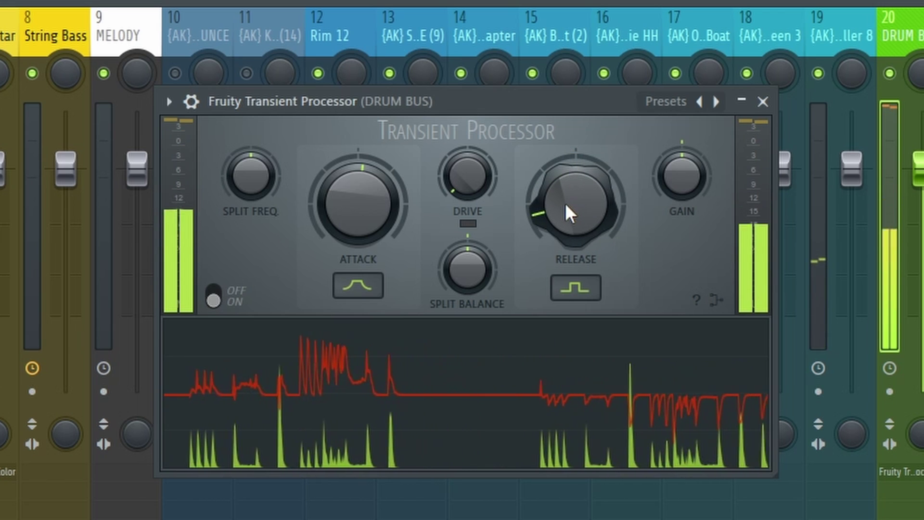
key(space)
Set the transient processor's release to about -21%, audition the drums and close the plugin
drag(568, 203, 568, 176)
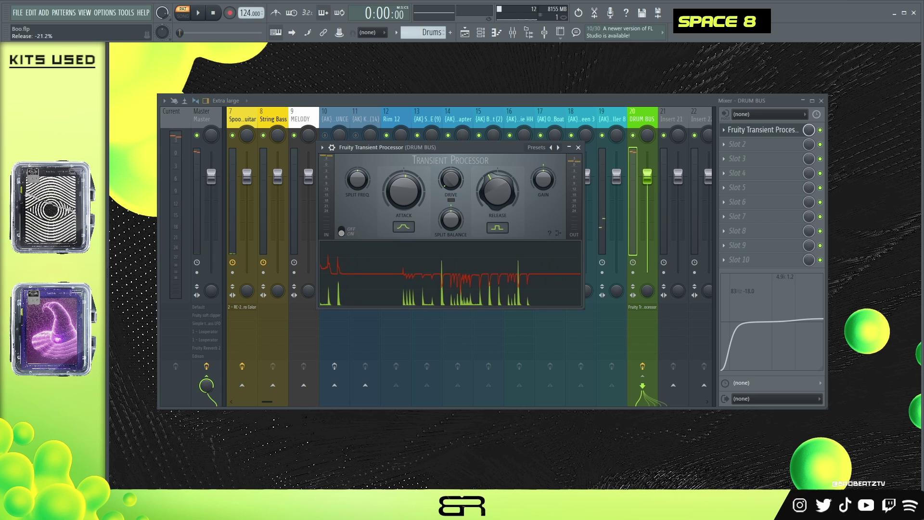
key(space)
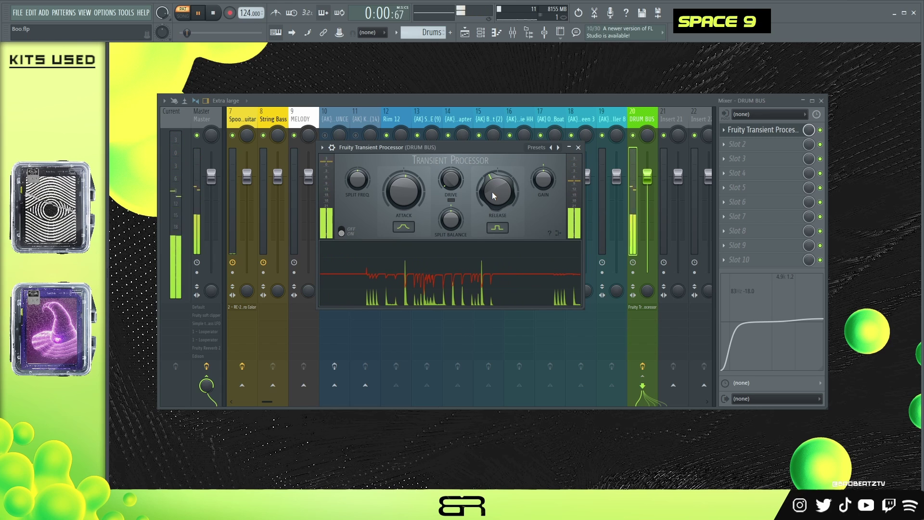
key(space)
click(578, 148)
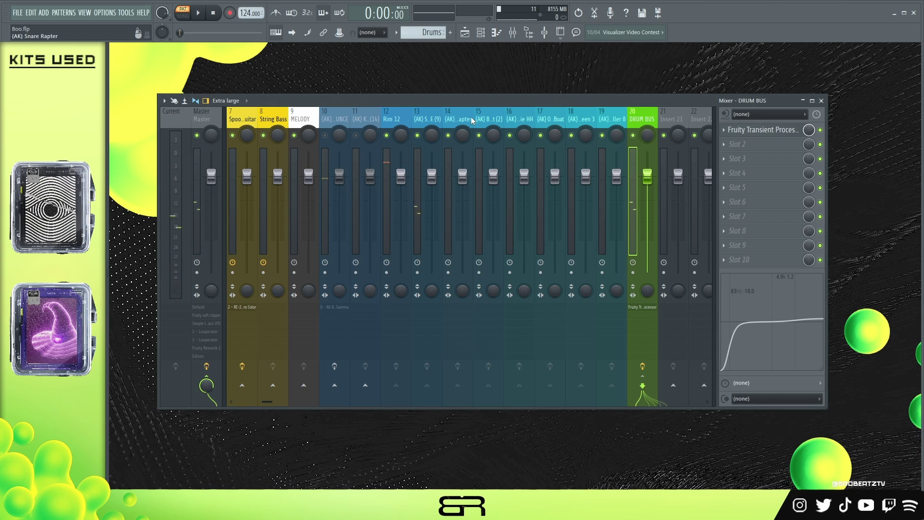
Review the effect slots and routing of the individual drum tracks feeding the DRUM BUS
click(555, 117)
click(581, 118)
click(598, 118)
click(594, 115)
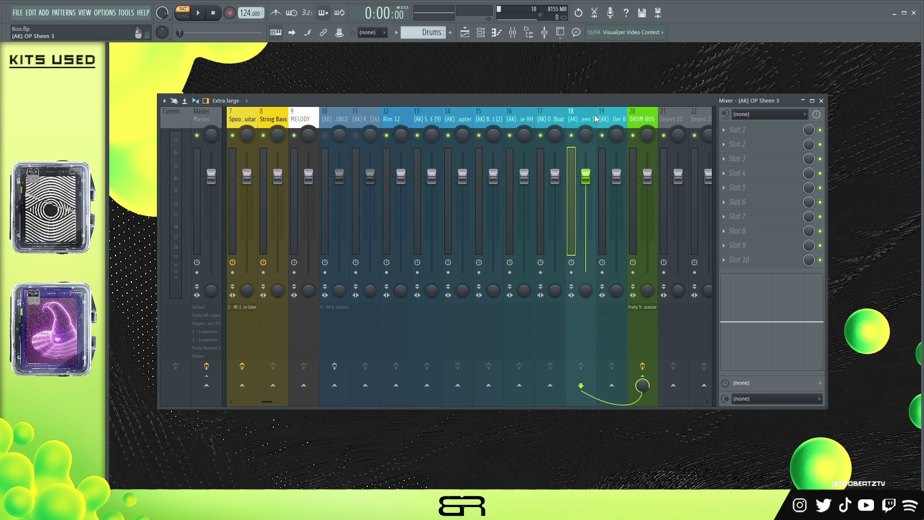
click(606, 118)
click(421, 118)
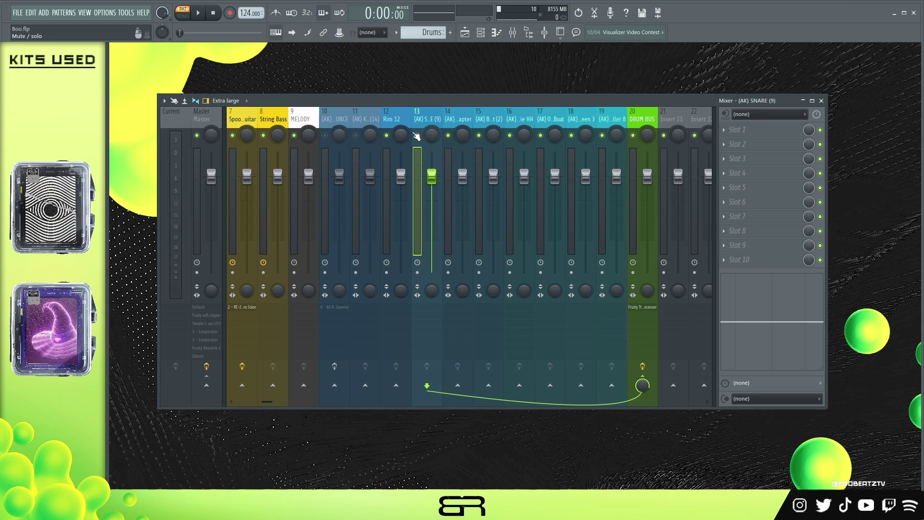
mouse_move(395, 120)
mouse_down()
mouse_move(509, 112)
mouse_move(485, 109)
mouse_move(574, 114)
mouse_move(393, 115)
mouse_up()
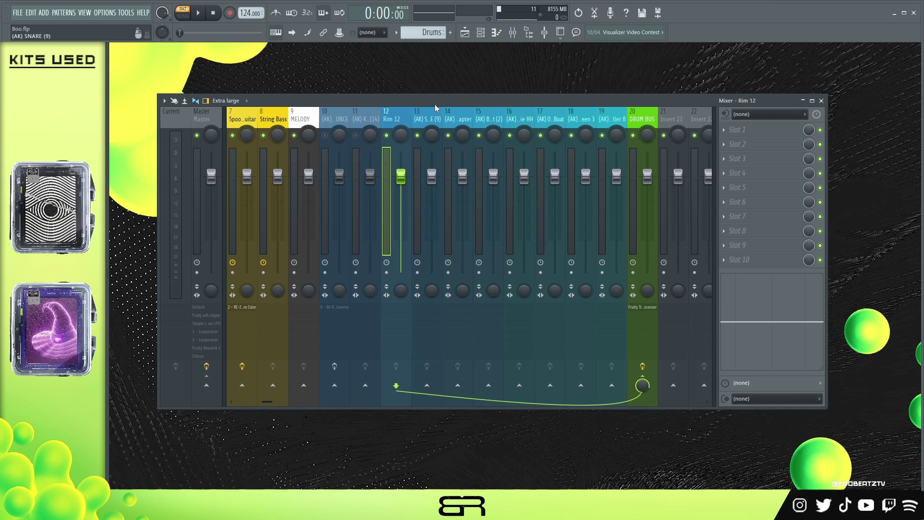
Unmute the (AK) KICK (14) and (AK) 808 OUNCE mixer tracks
click(367, 120)
click(339, 120)
click(356, 136)
click(325, 136)
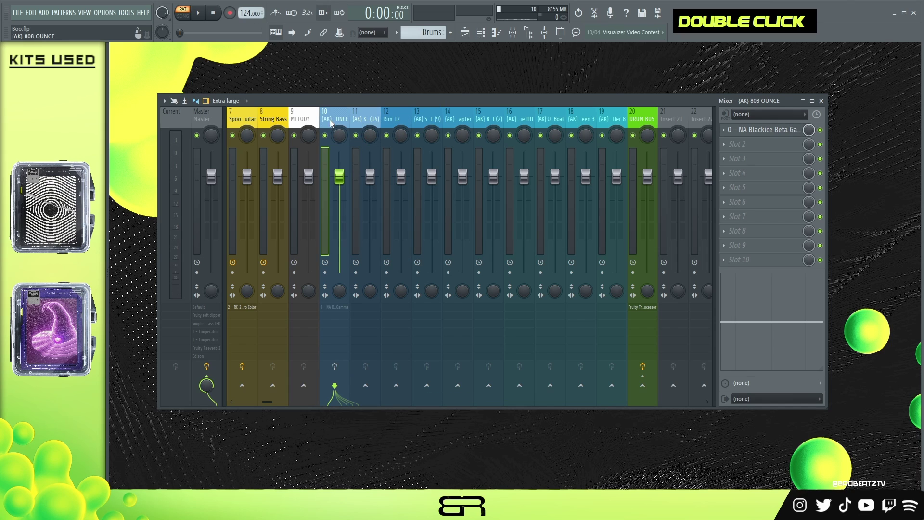
Examine the Fat Bottom preset in the NA Blackice Beta Gamma plugin on the 808 track and close it
click(363, 123)
click(338, 120)
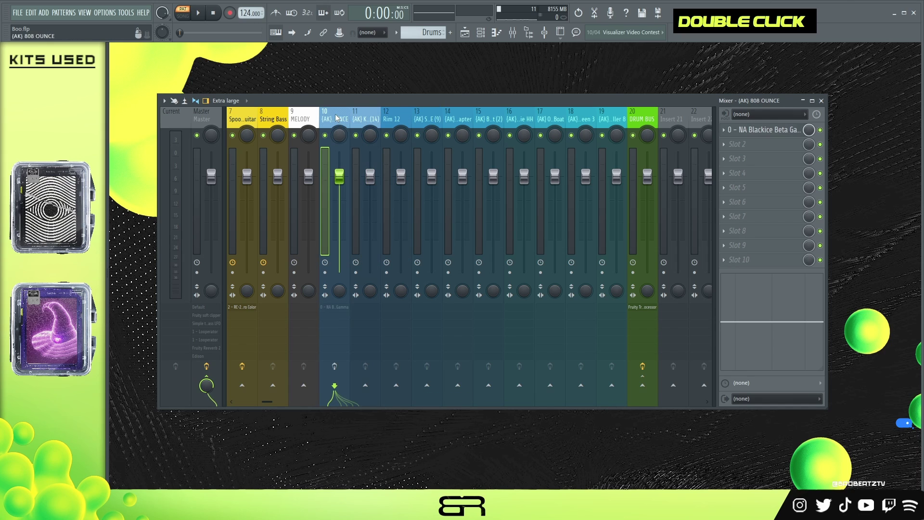
double_click(761, 135)
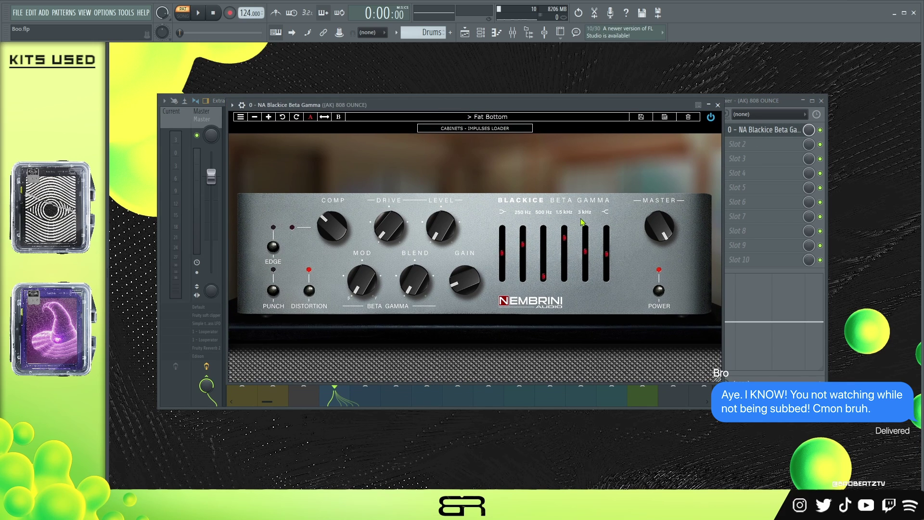
click(718, 105)
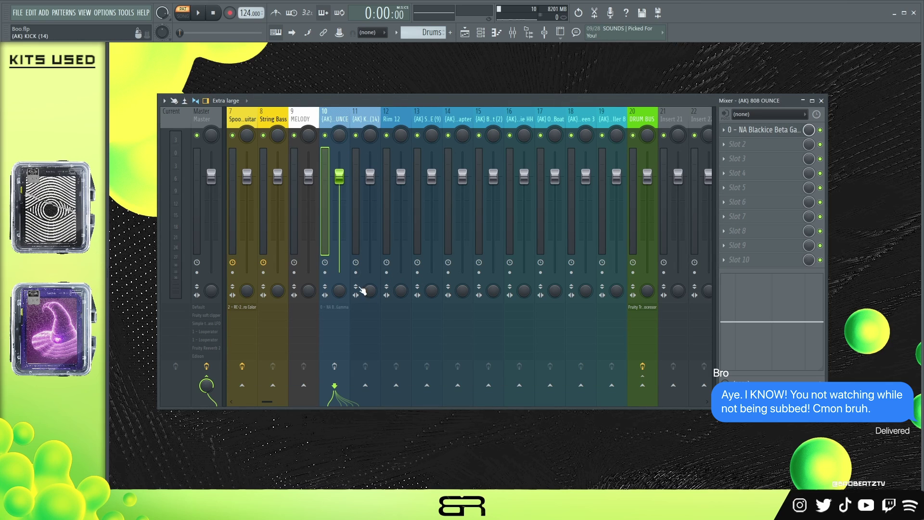
Solo the (AK) 808 OUNCE track, audition it with playback and enable its effect slots
right_click(325, 135)
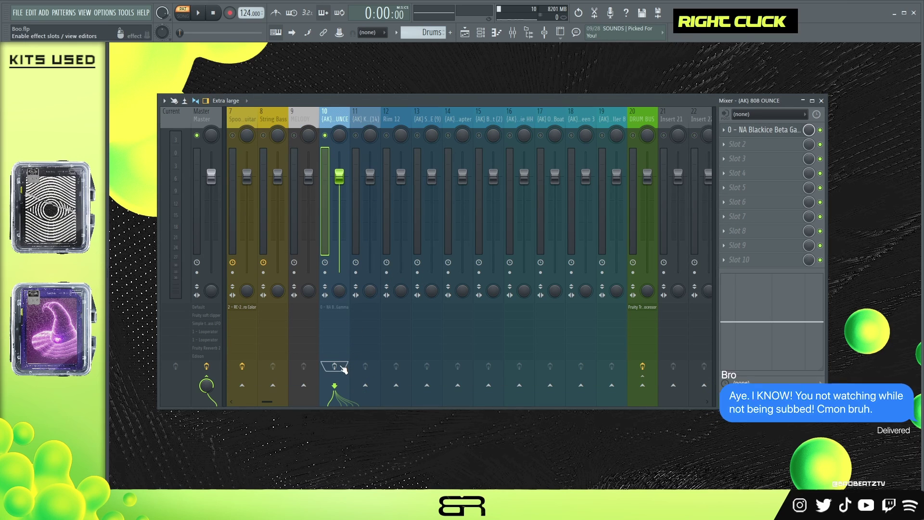
key(space)
key(space)
key(space)
key(space)
key(space)
key(space)
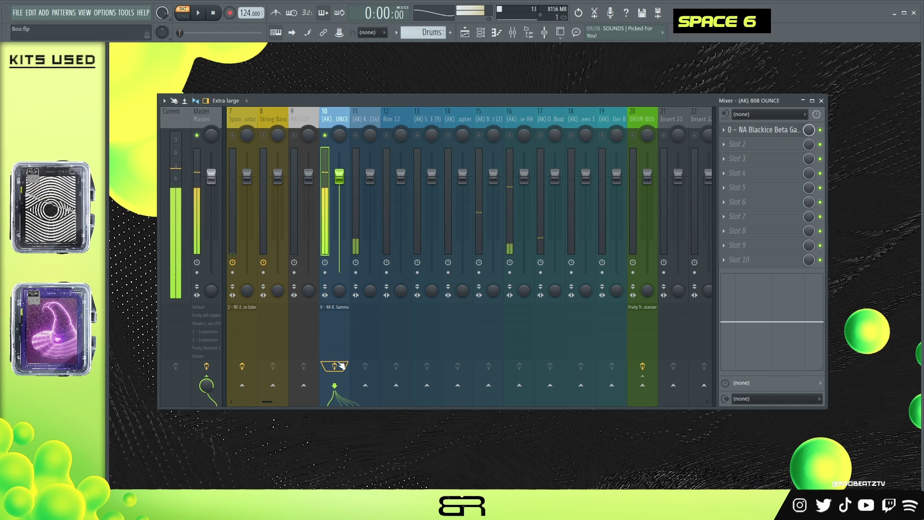
Set the stereo separation of the kick and 808 tracks to 100% merged and reactivate all mixer tracks
click(357, 123)
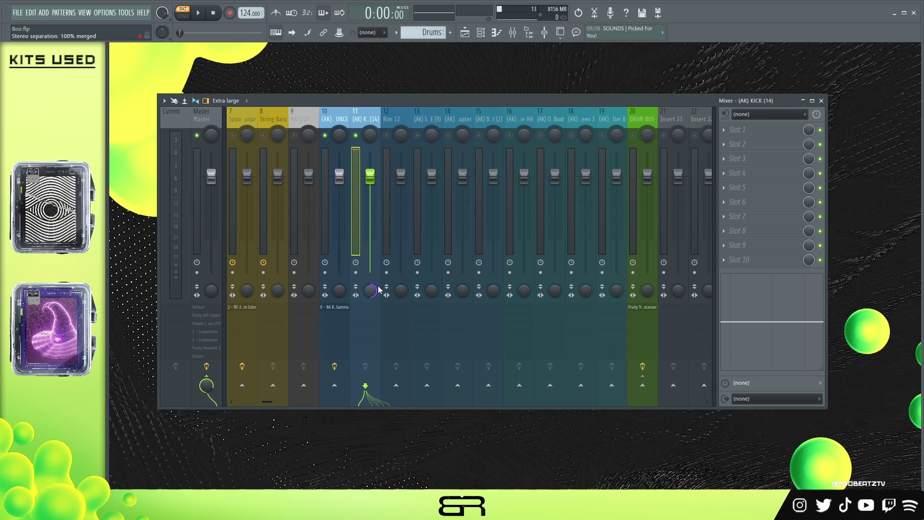
drag(339, 290, 338, 270)
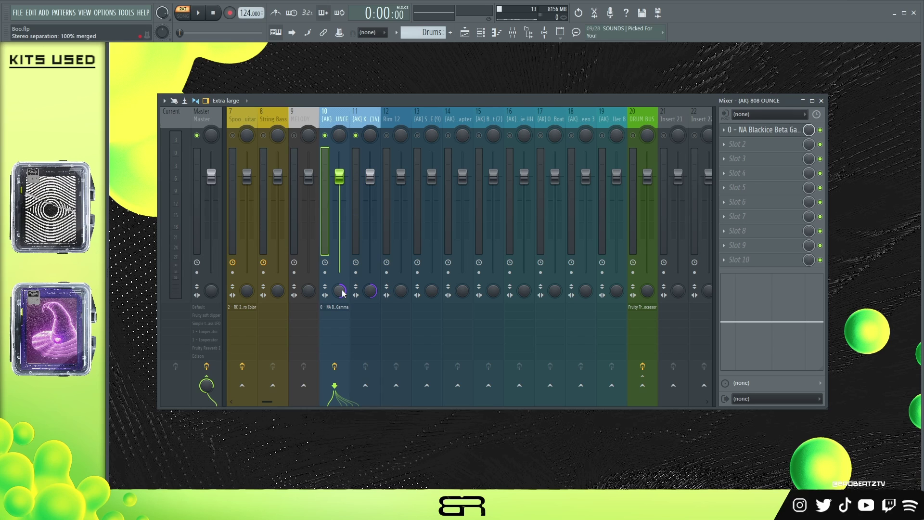
right_click(452, 139)
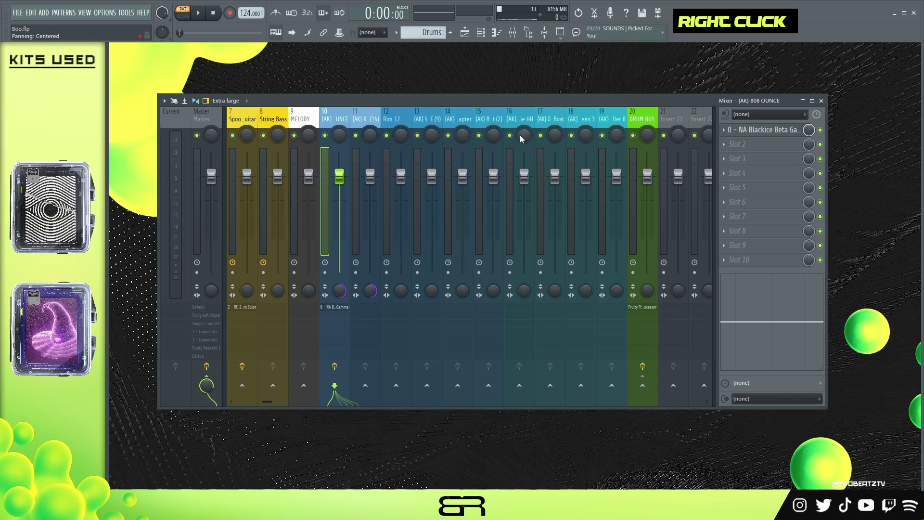
Audition the Drums pattern with all mixer tracks active
key(Right)
key(Left)
key(Left)
key(Left)
key(space)
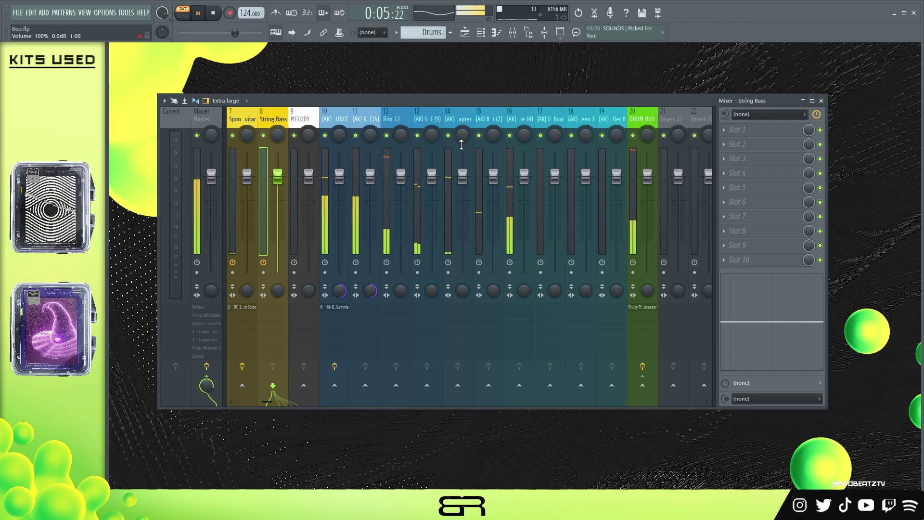
key(space)
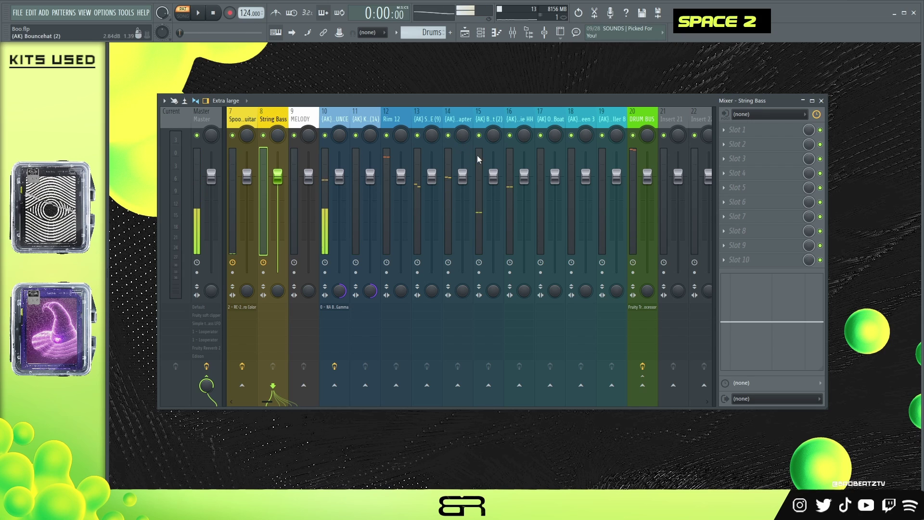
Open the Default Frequency Splitter effect on the Master track
click(209, 114)
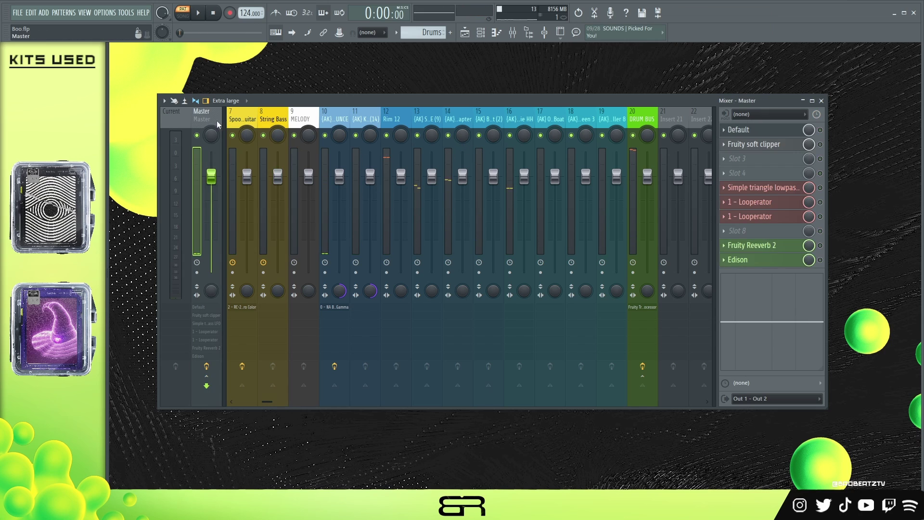
double_click(772, 132)
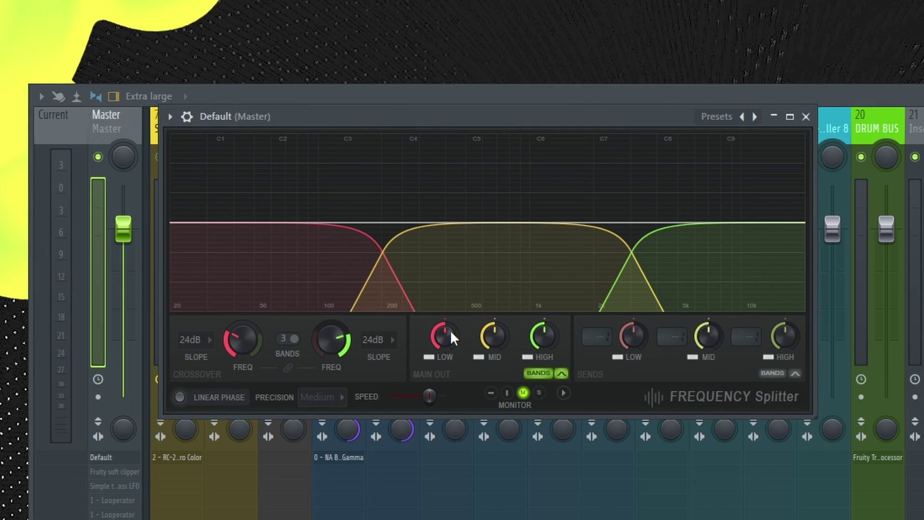
Try lowering the low and mid band outputs in the Frequency Splitter while auditioning the Drums pattern
drag(542, 344, 489, 337)
key(space)
key(space)
key(space)
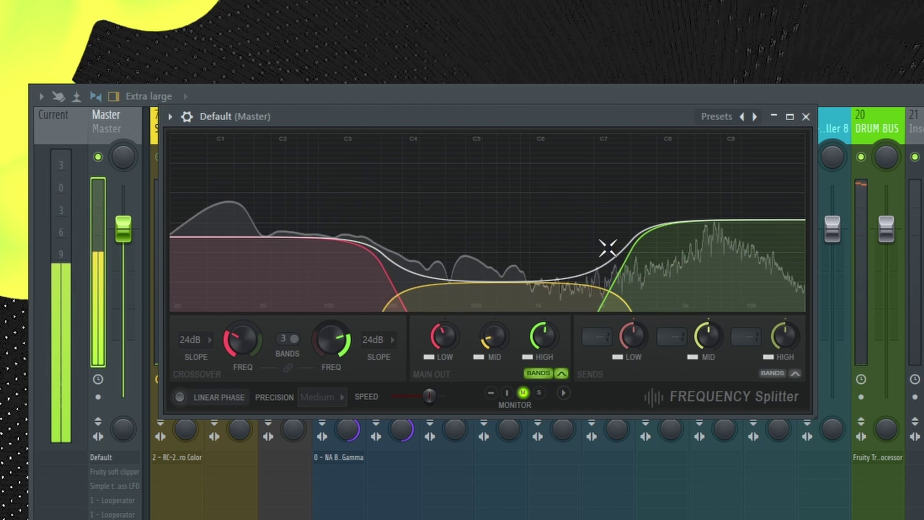
key(space)
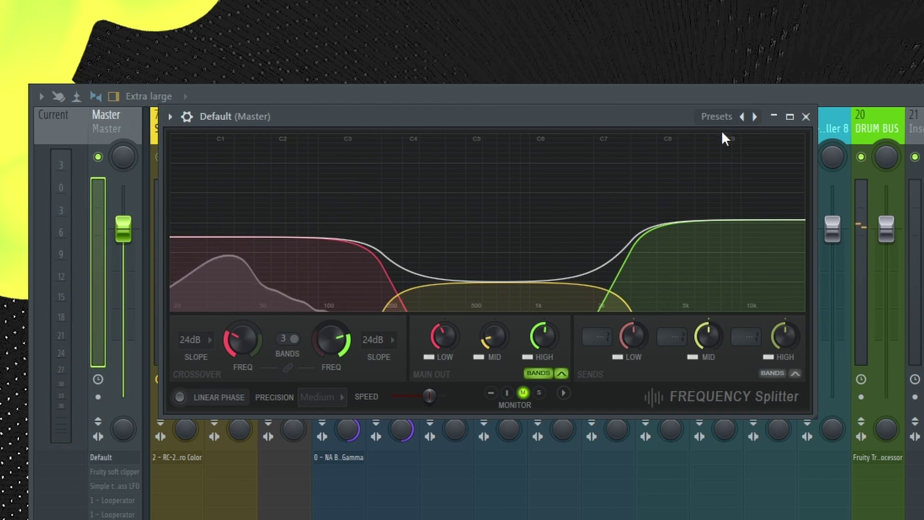
Load the Master Subtle - 0db preset in the Frequency Splitter, audition it with playback and close the plugin
click(725, 117)
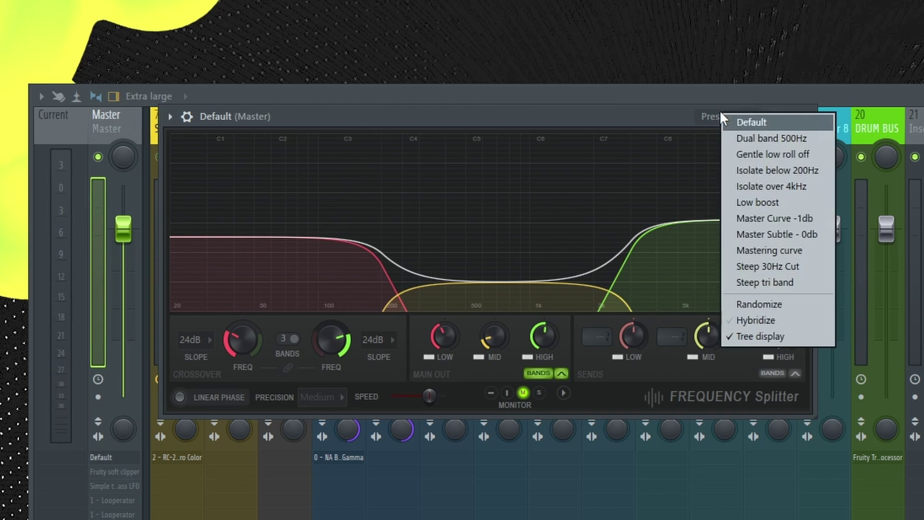
click(751, 234)
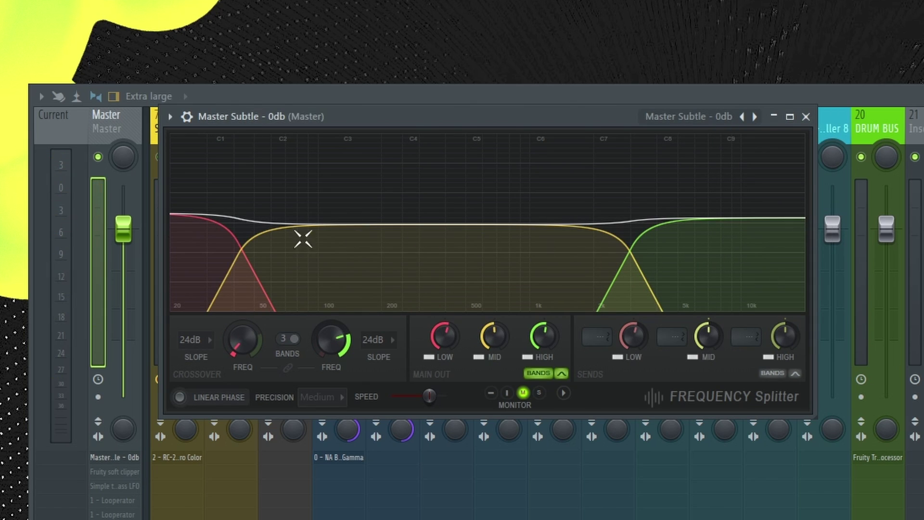
key(space)
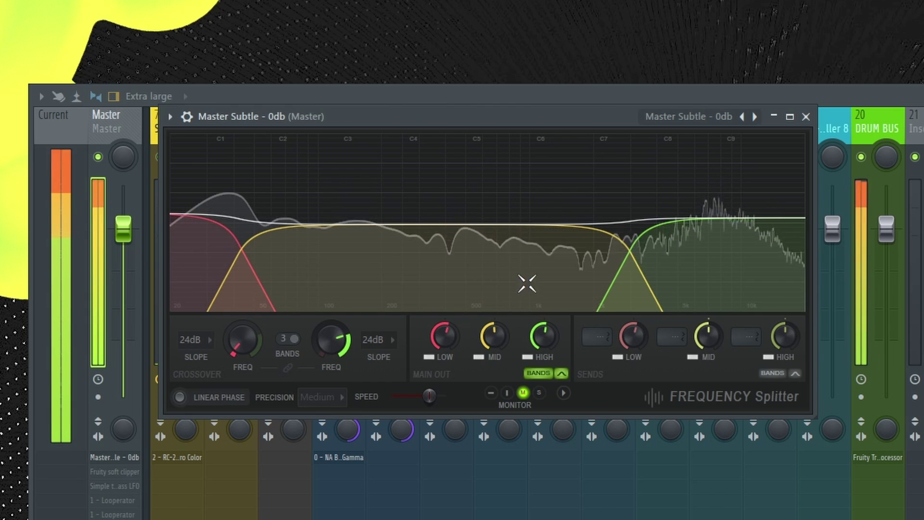
key(Escape)
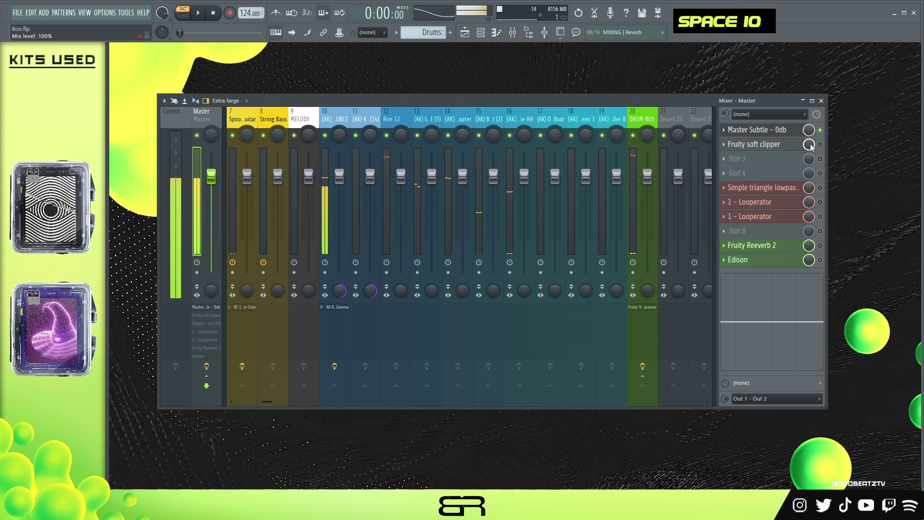
Enable the Fruity soft clipper on the Master track, lower its threshold and audition the result
click(821, 145)
click(769, 146)
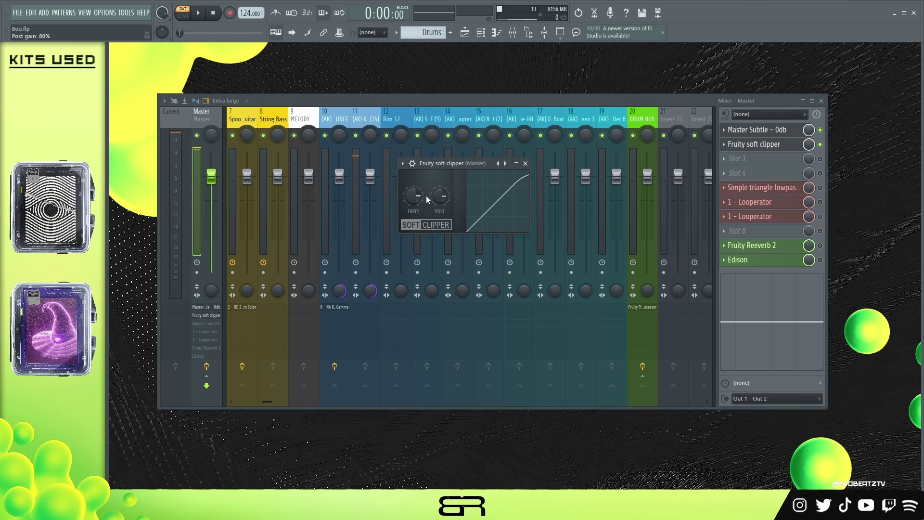
drag(418, 196, 418, 212)
drag(415, 202, 415, 221)
drag(453, 164, 533, 159)
key(space)
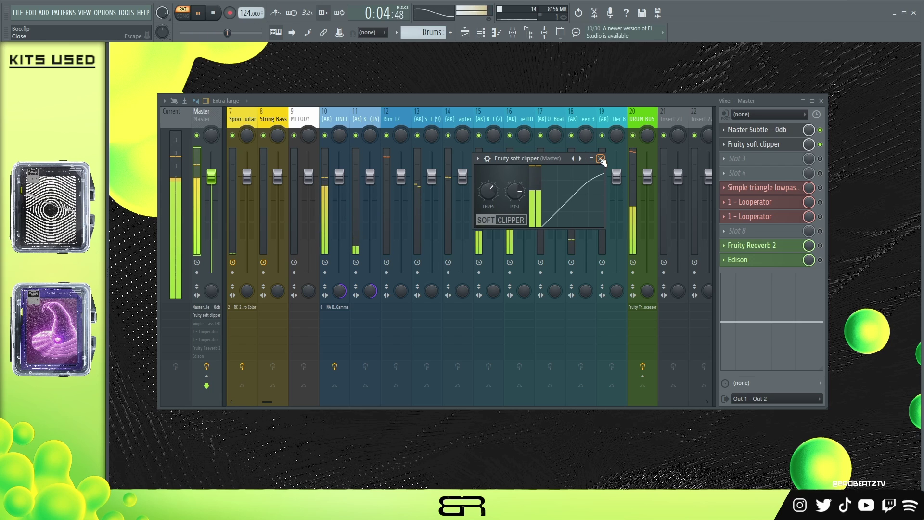
click(600, 158)
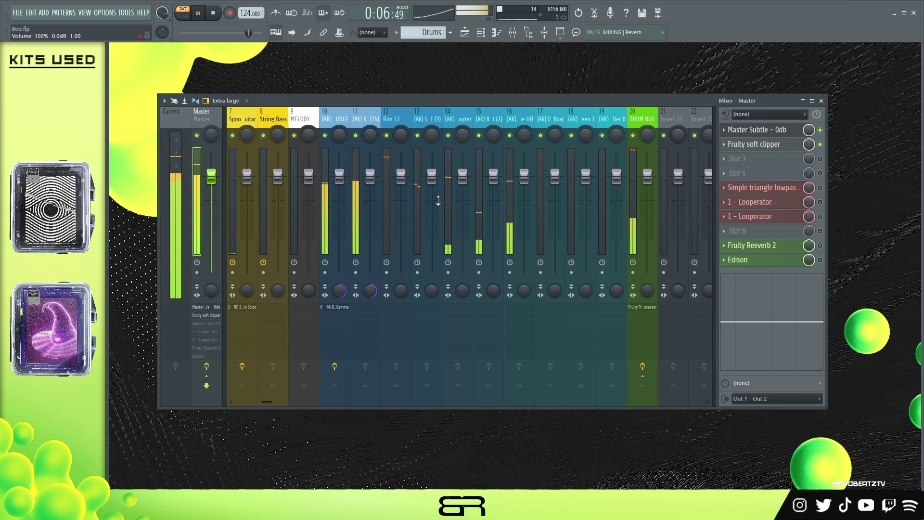
key(space)
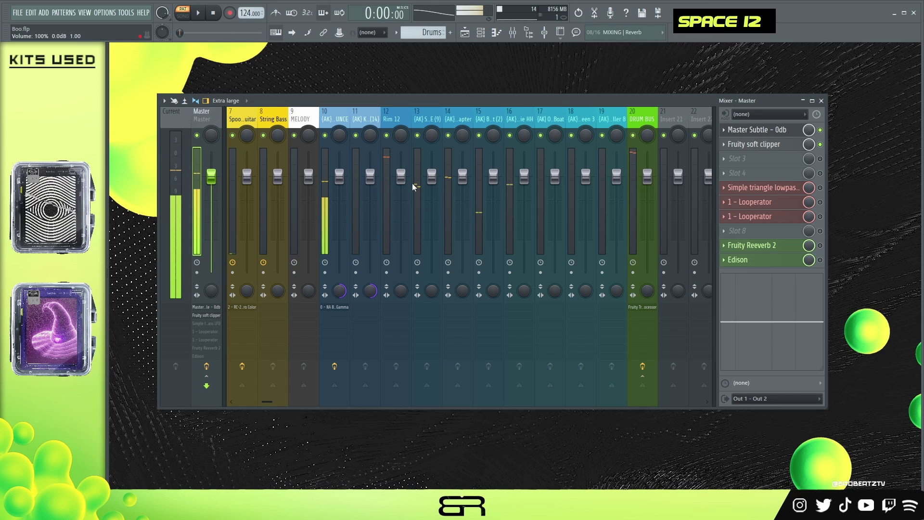
Lower the Rim 12 track to about -0.8 dB and the (AK) Normie HH track to about -0.9 dB during an audition
drag(401, 176, 401, 180)
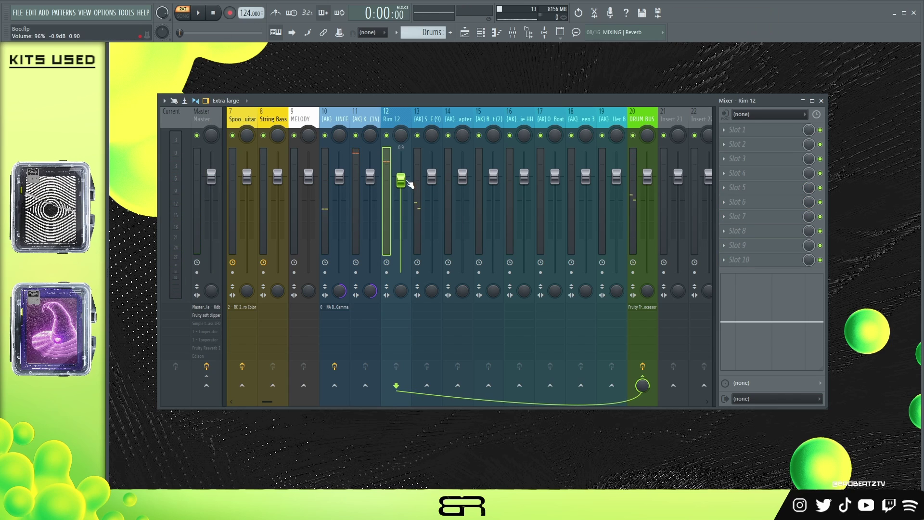
key(space)
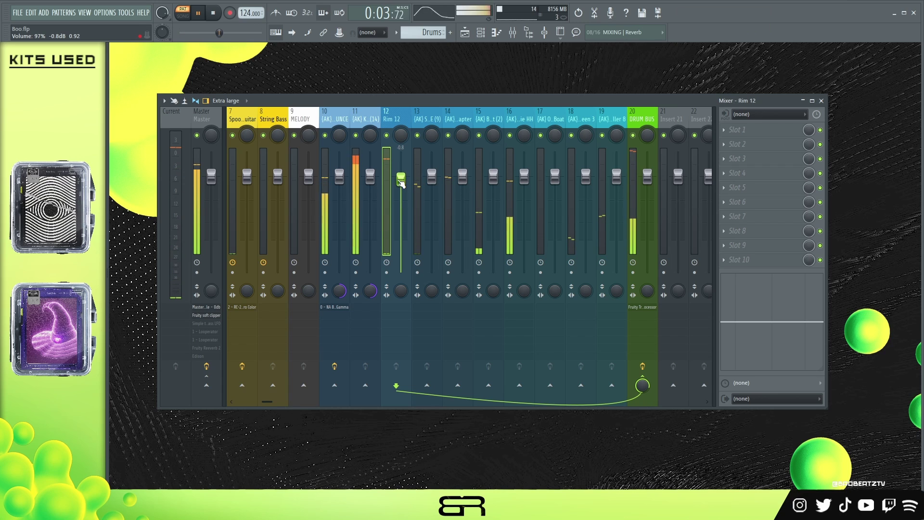
drag(525, 176, 526, 180)
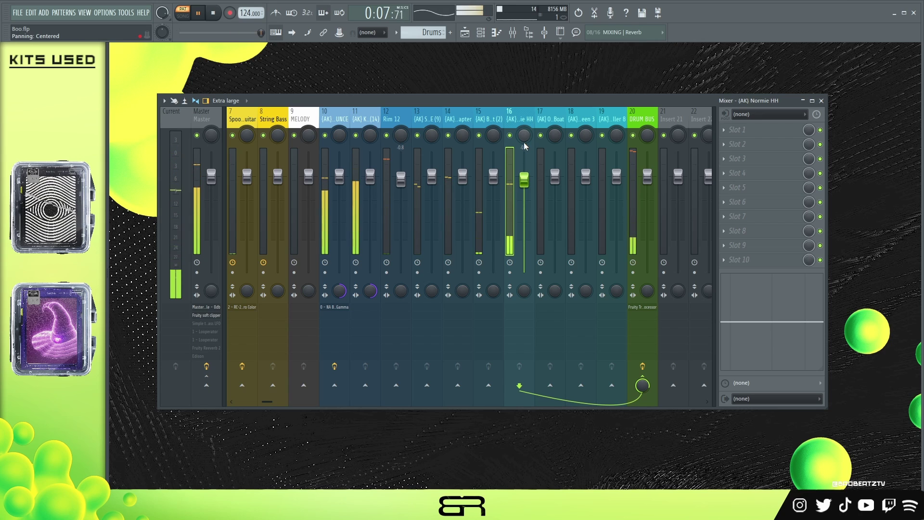
key(space)
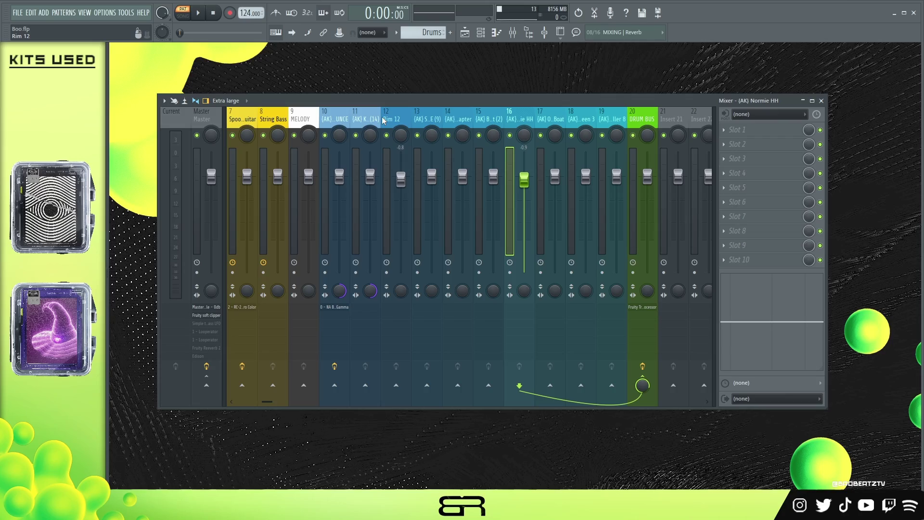
Inspect the LOW melody clip's pitch shift in its channel settings and audition the clip in song mode
drag(421, 101, 427, 100)
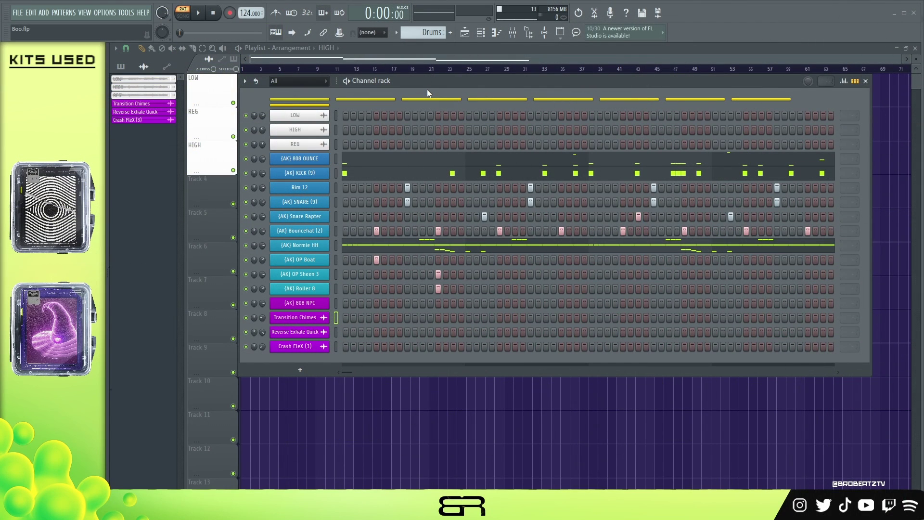
drag(427, 88, 442, 214)
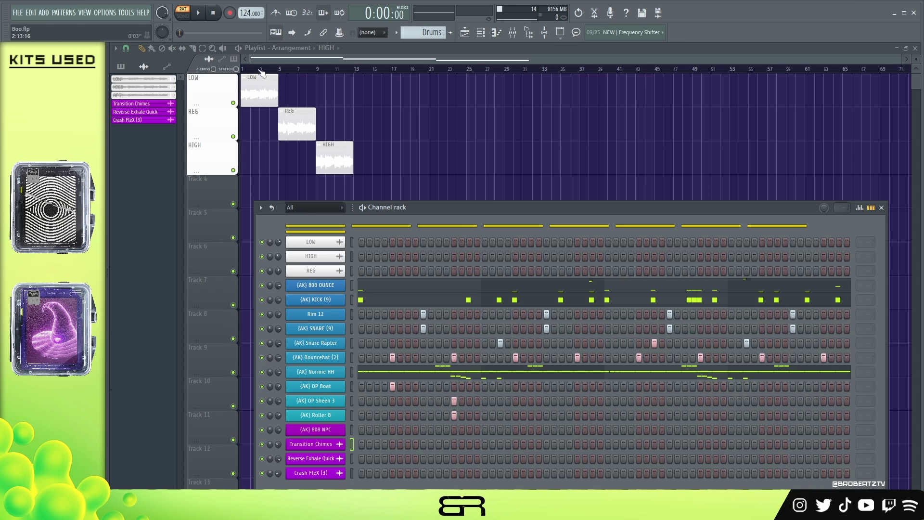
double_click(261, 76)
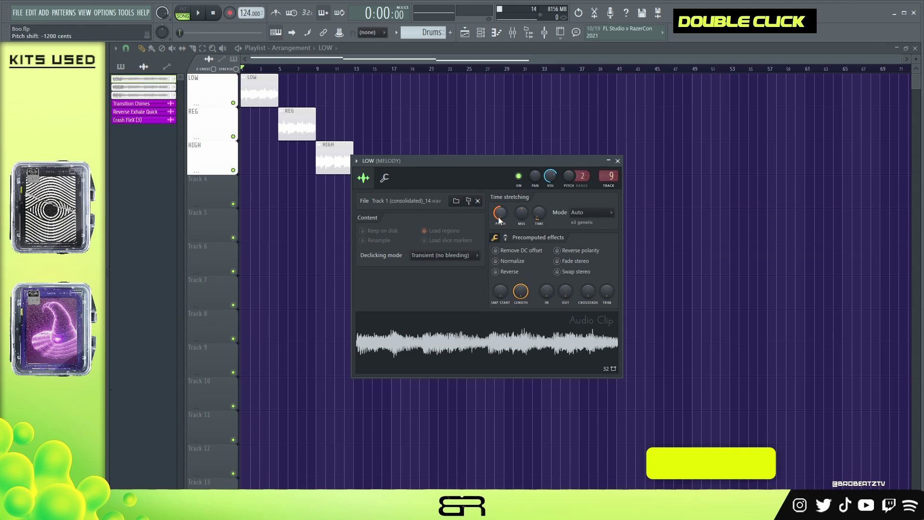
key(space)
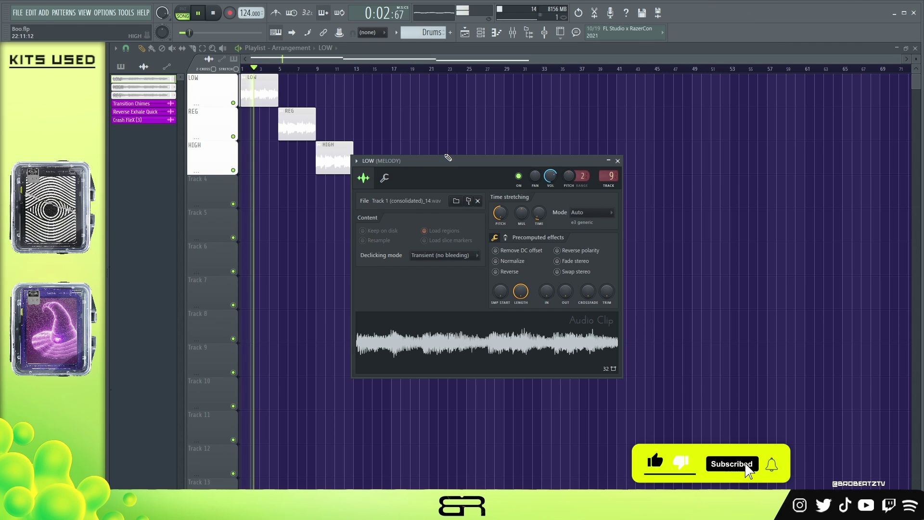
key(space)
Audition the REG melody clip in the playlist and inspect the pitch shift in its channel settings
click(288, 69)
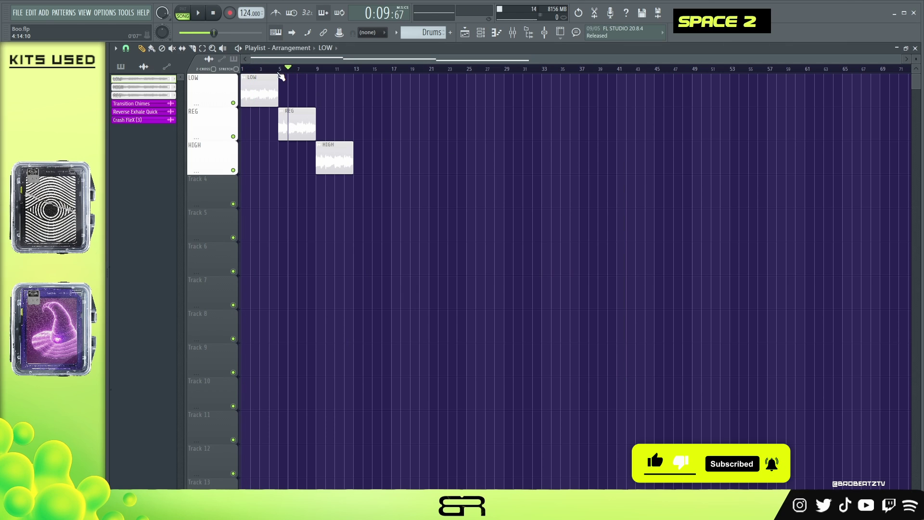
key(space)
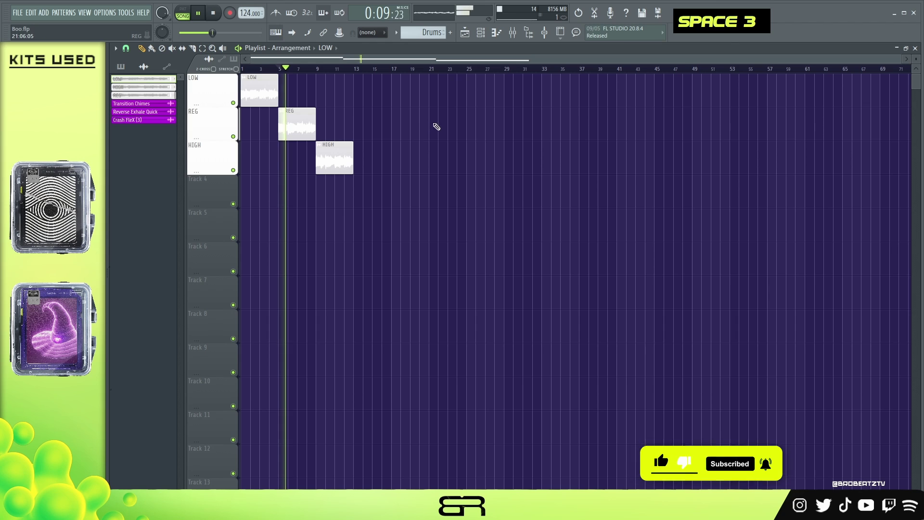
key(space)
double_click(296, 125)
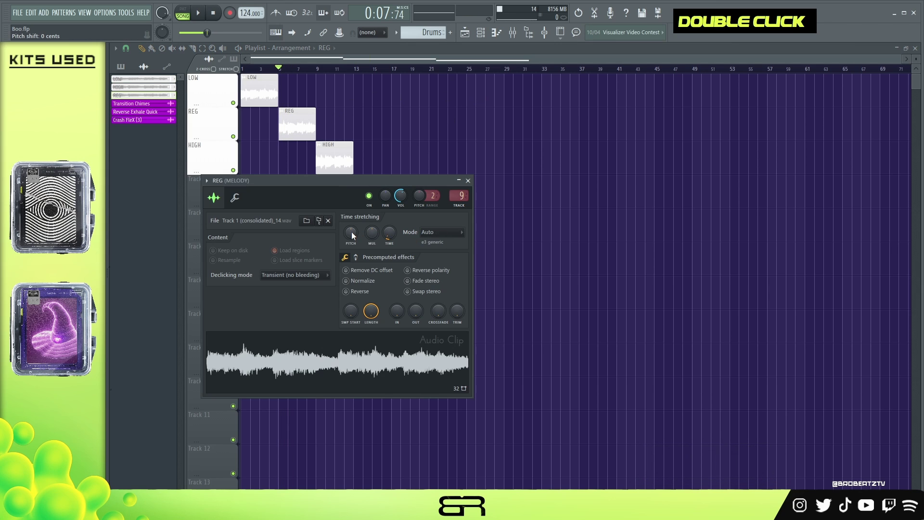
drag(328, 184, 554, 140)
Audition the HIGH melody clip from bar 9 and inspect the pitch shift in its channel settings
click(317, 68)
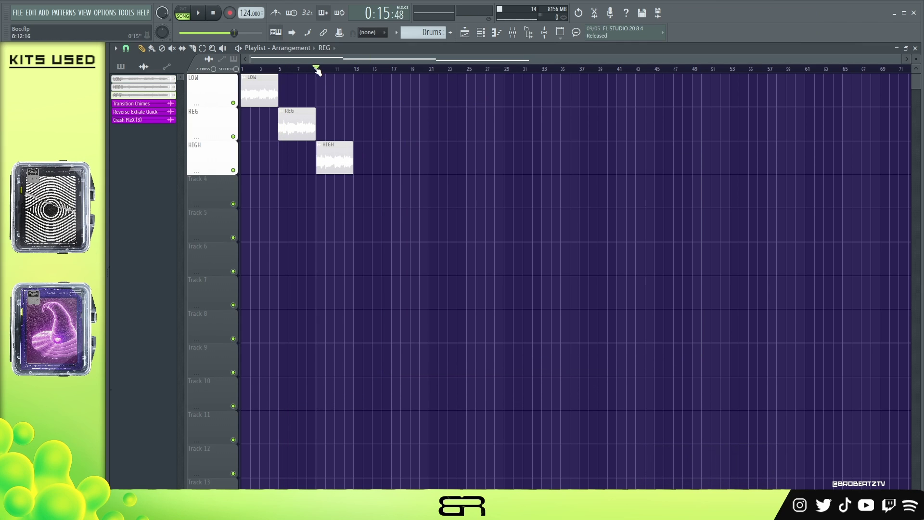
click(335, 178)
right_click(353, 193)
double_click(347, 166)
key(space)
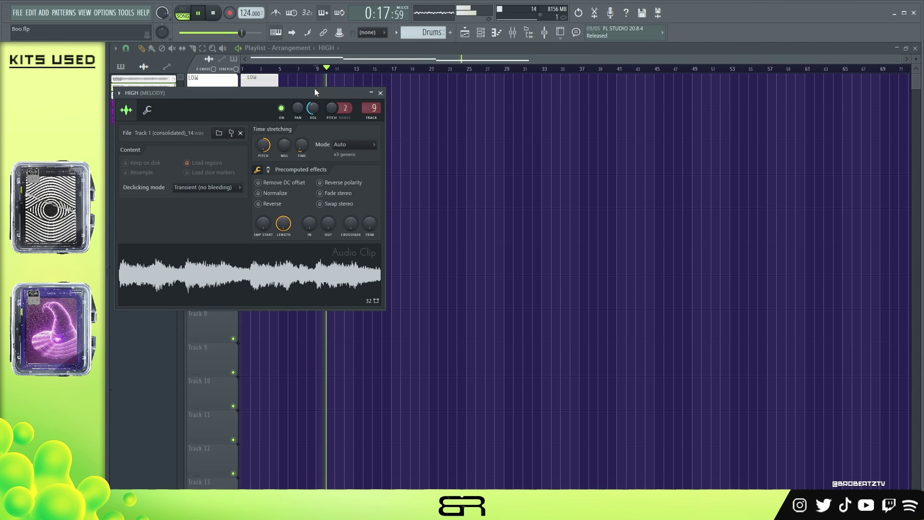
key(space)
drag(283, 91, 625, 113)
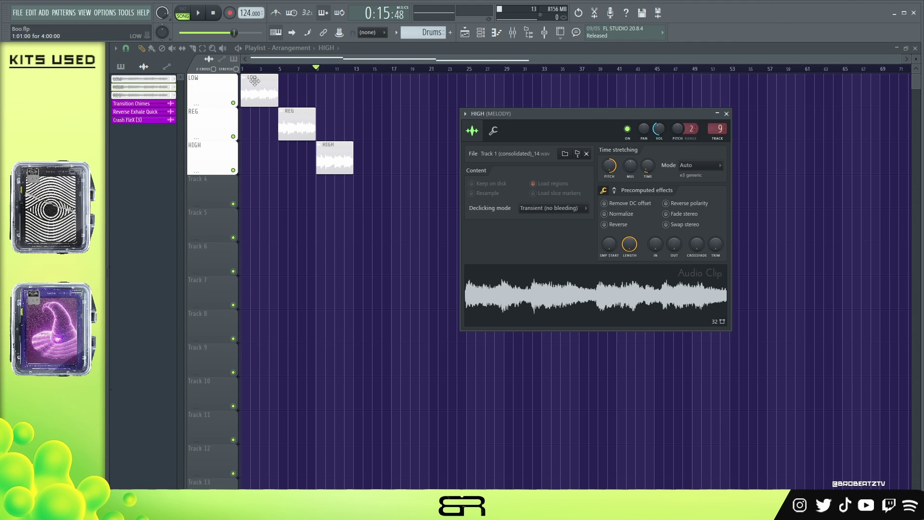
drag(376, 134, 326, 186)
right_click(391, 216)
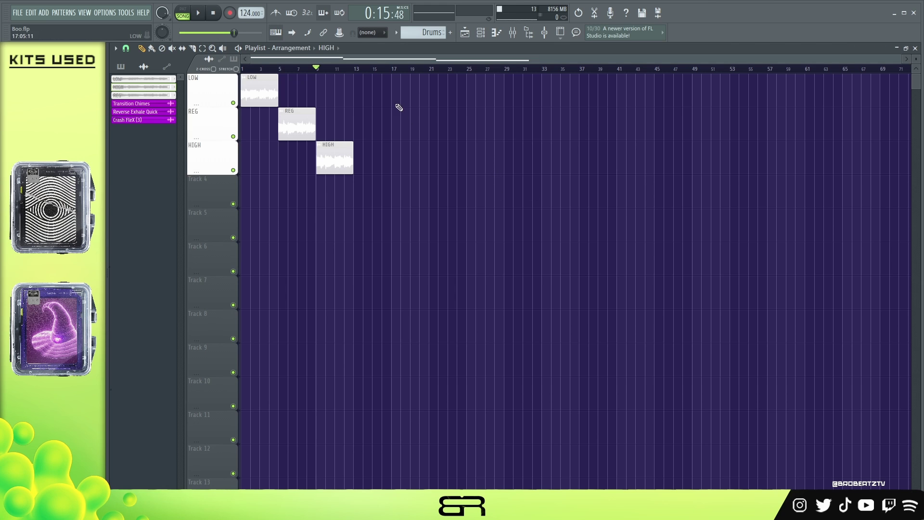
Show the channel rack and audition the Transition Chimes, Reverse Exhale Quick and Crash FleX (3) samples
click(481, 32)
drag(400, 213, 395, 99)
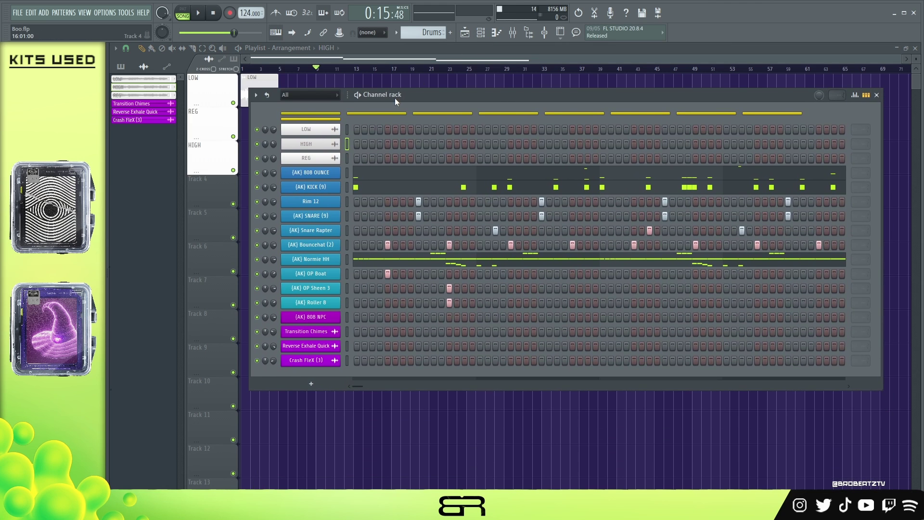
ctrl+click(327, 333)
ctrl+click(329, 346)
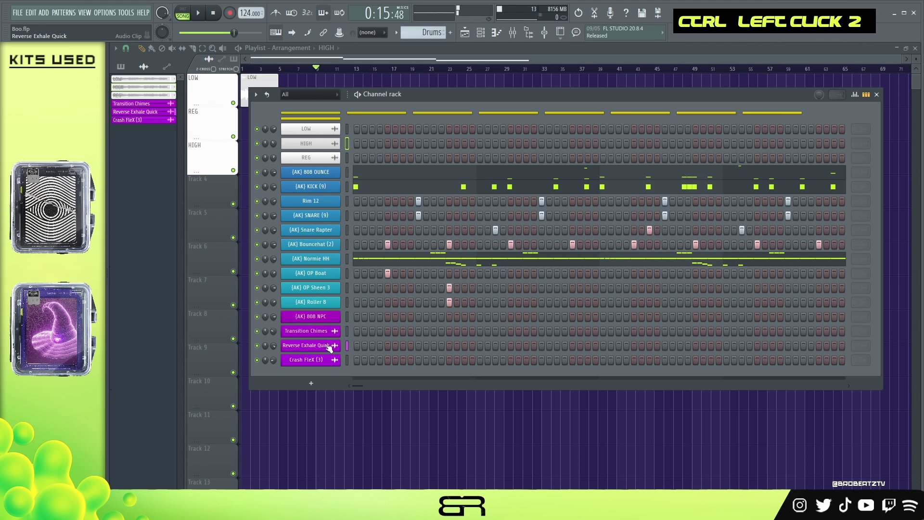
ctrl+click(331, 359)
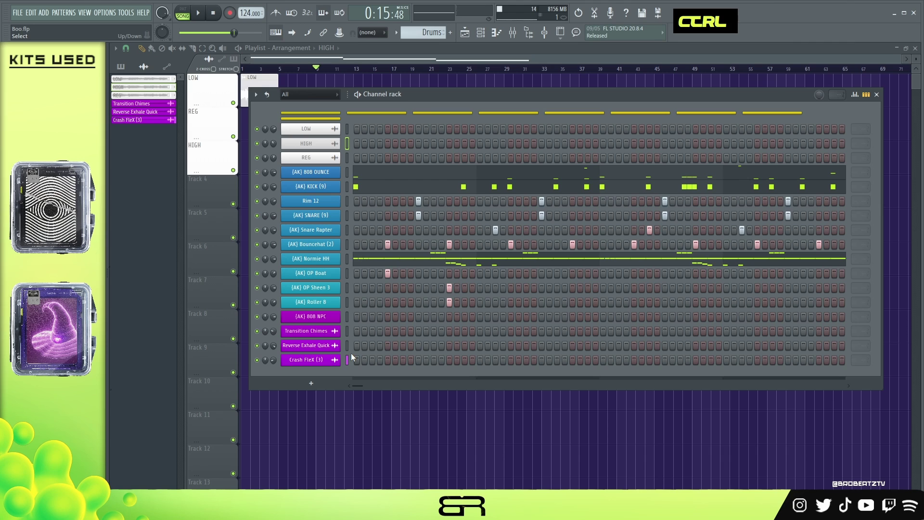
drag(498, 100, 504, 193)
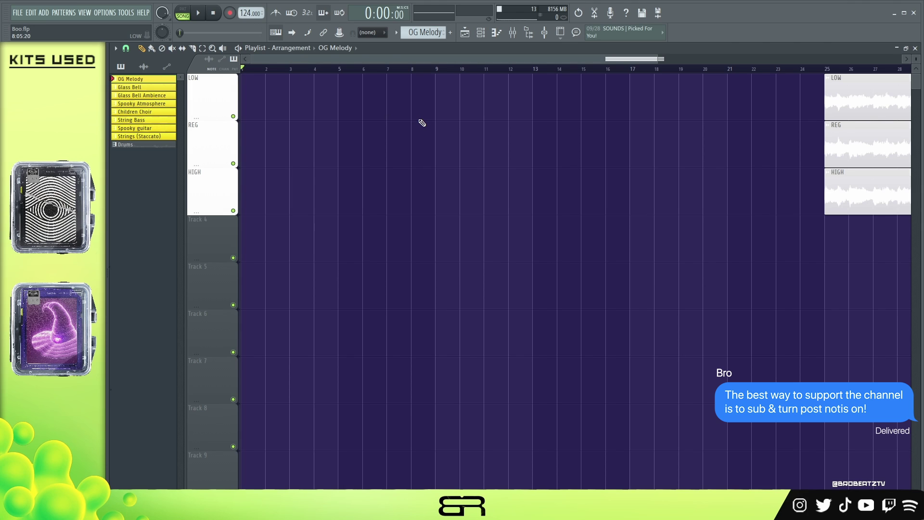
Move the REG clip to bar 1 of its playlist track, audition it and return it to bar 25
drag(825, 156, 242, 154)
key(space)
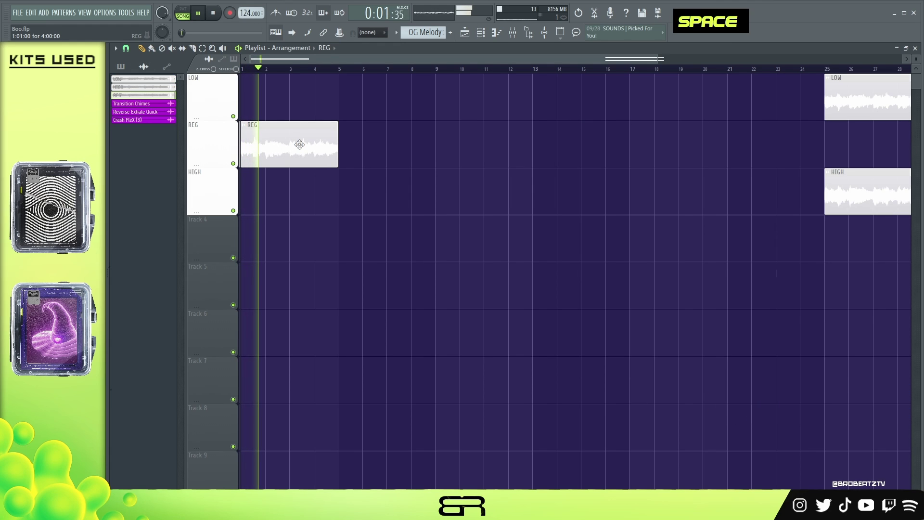
key(space)
mouse_move(838, 178)
mouse_down()
mouse_move(374, 182)
mouse_move(840, 181)
mouse_up()
click(340, 68)
key(space)
key(space)
drag(259, 140, 843, 145)
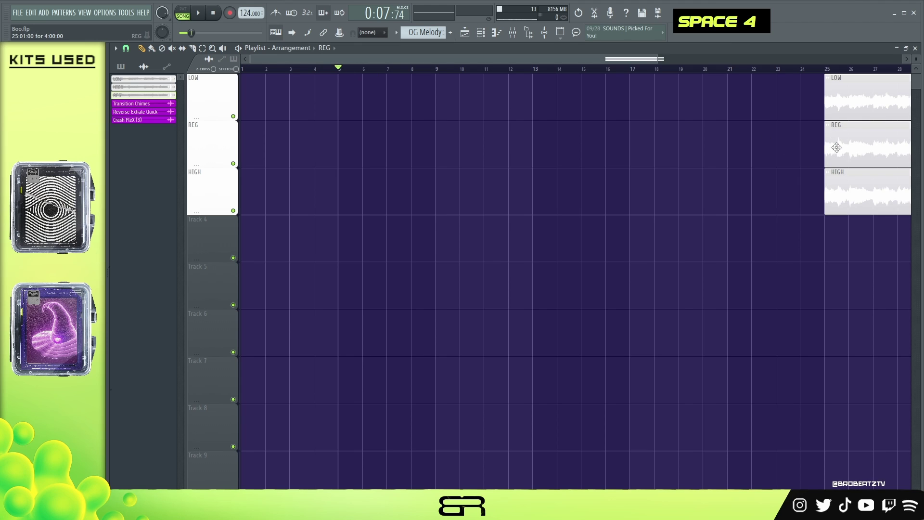
key(space)
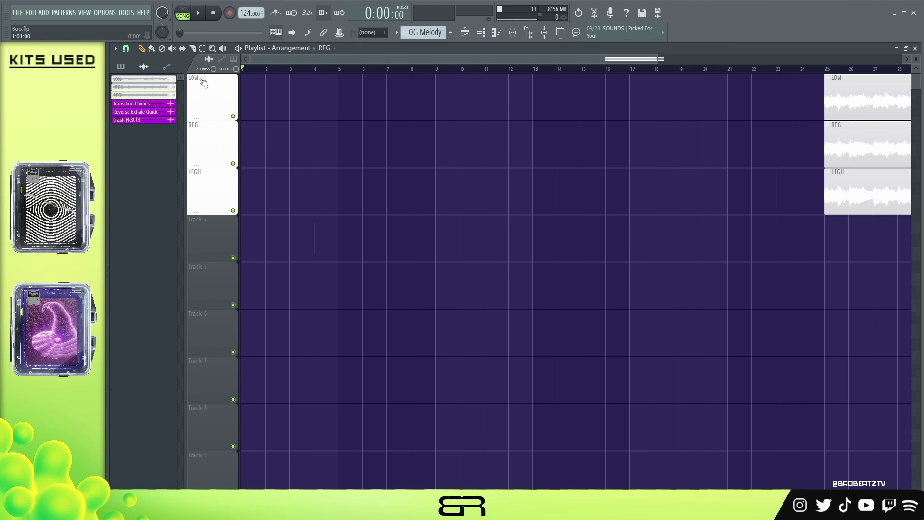
Place the Spooky guitar pattern at bar 1 of Track 4 and the String Bass pattern at bar 1 of Track 5, and audition them
click(121, 67)
drag(134, 132, 260, 256)
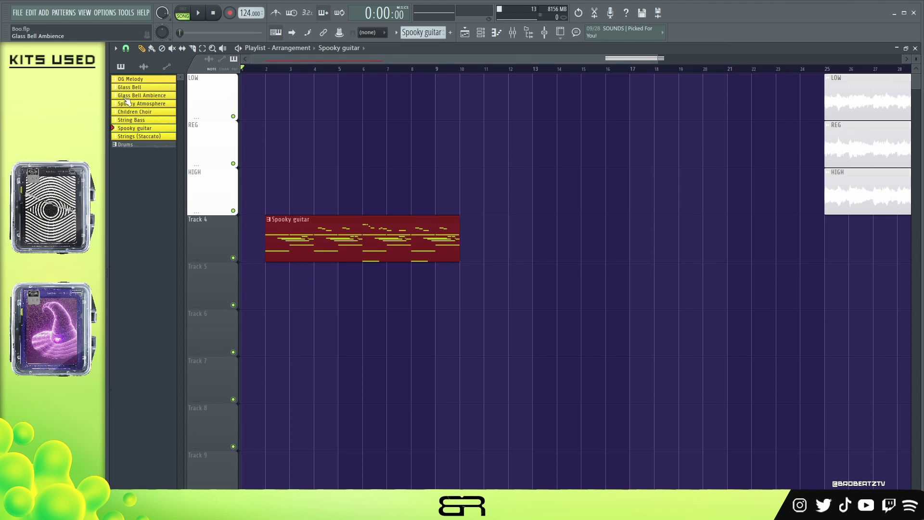
drag(369, 238, 346, 238)
right_click(260, 190)
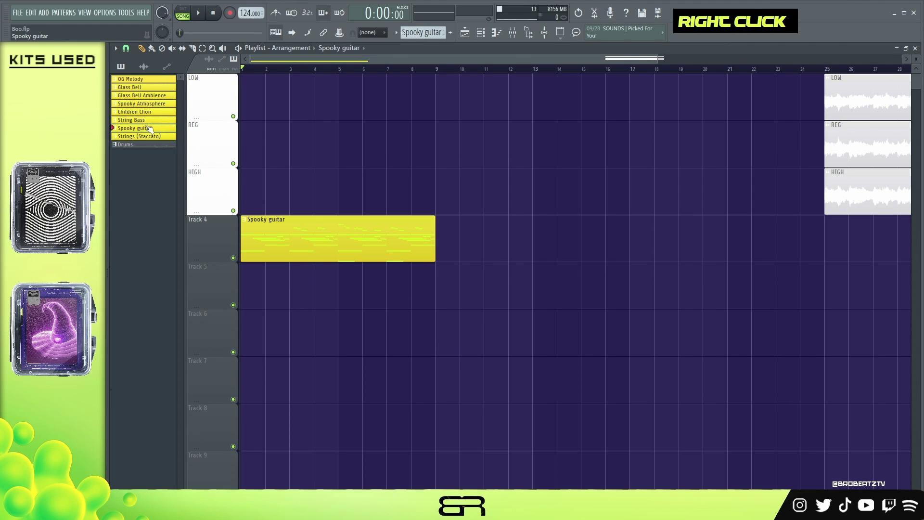
drag(135, 121, 249, 276)
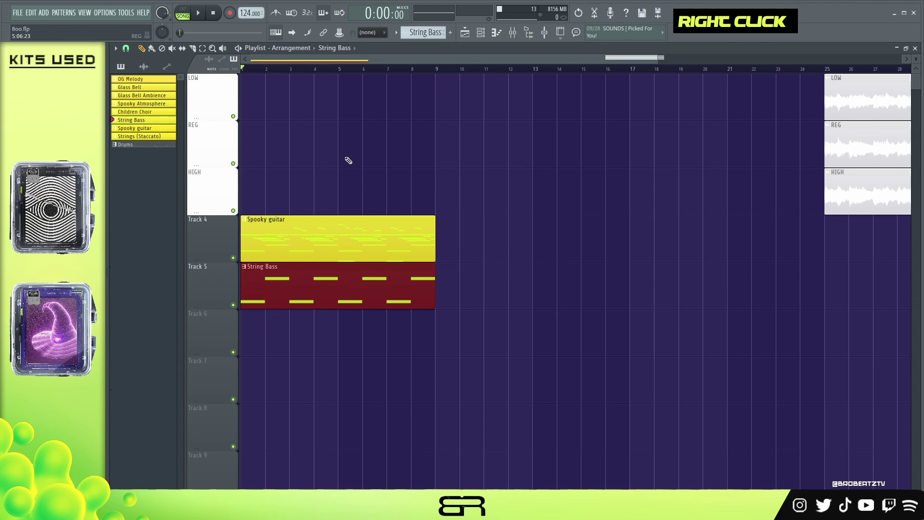
key(space)
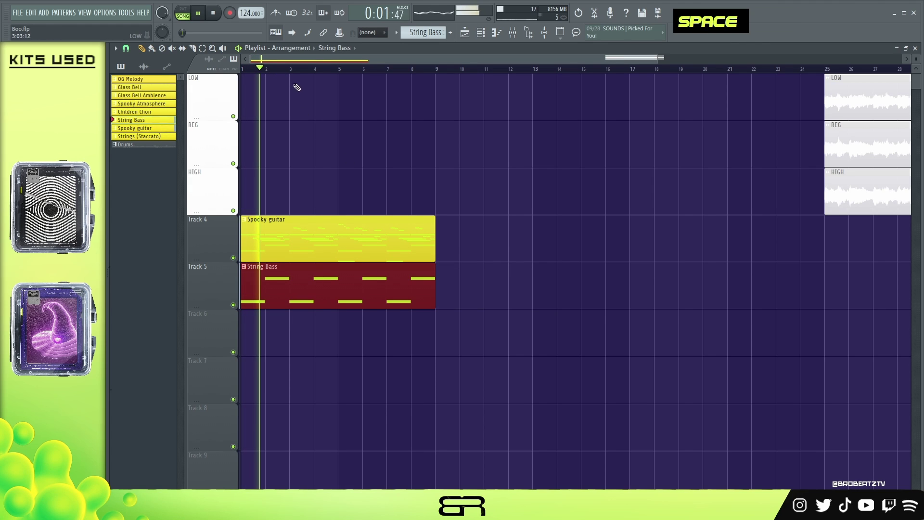
key(space)
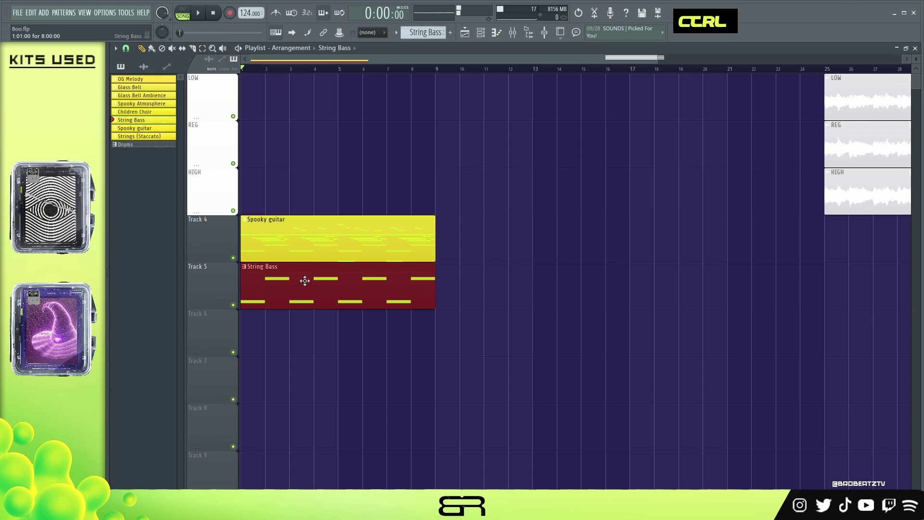
Duplicate both patterns to bar 9 and delete the String Bass clip at bar 1, leaving only Spooky guitar in bars 1 to 8
ctrl+click(299, 248)
shift+drag(291, 276, 477, 279)
right_click(347, 290)
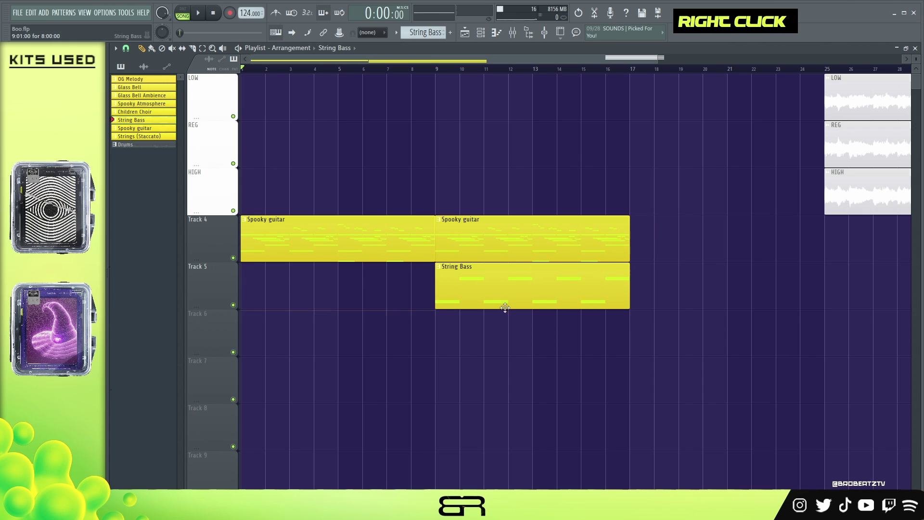
mouse_move(241, 68)
mouse_down()
mouse_move(585, 123)
mouse_move(243, 163)
mouse_up()
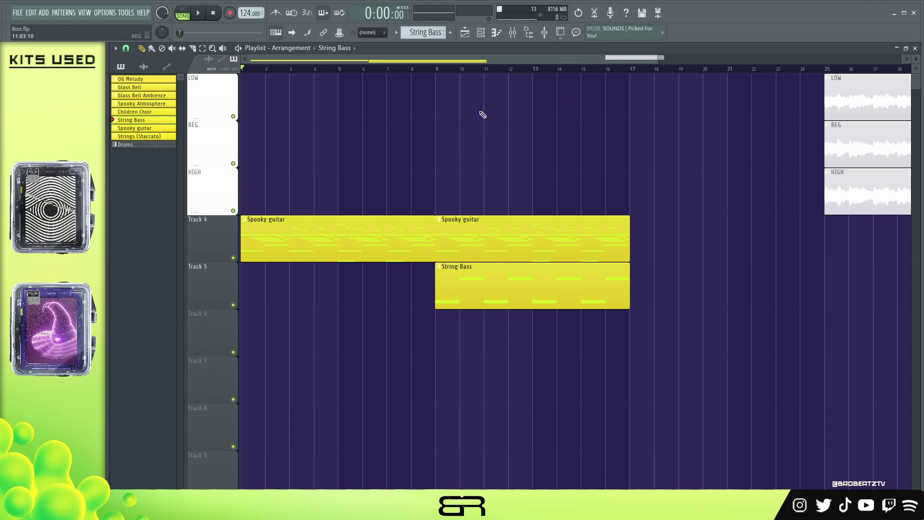
Set the playlist time selection from bar 16 to bar 21, covering the last melody bar plus space for a reverb tail
click(608, 68)
double_click(586, 69)
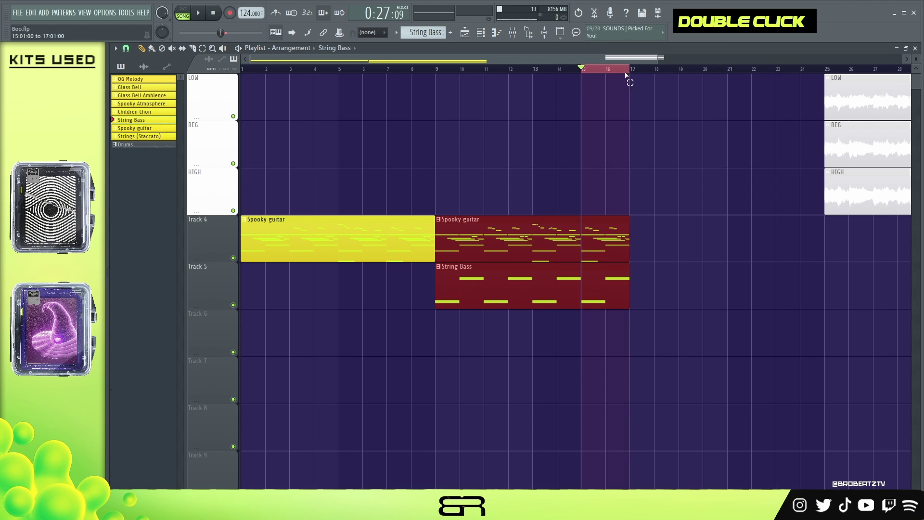
drag(607, 69, 684, 87)
drag(609, 70, 731, 90)
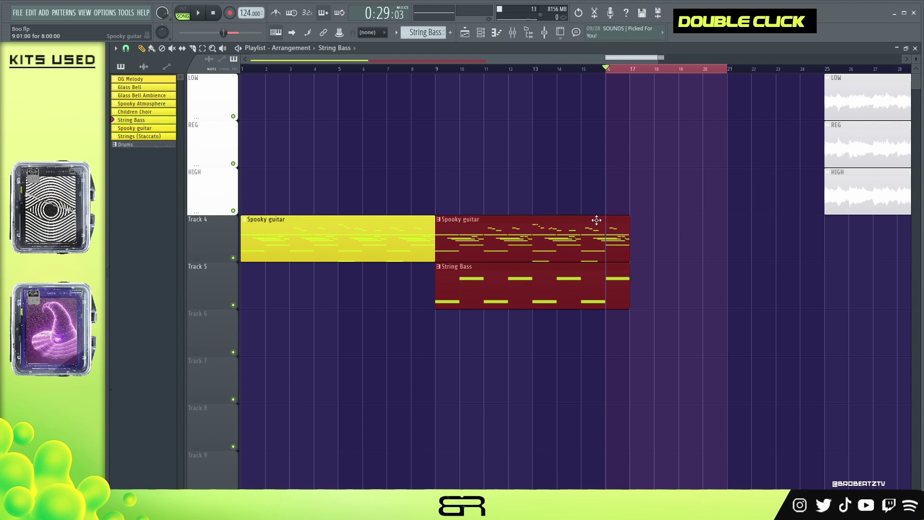
Raise the wet level of Fruity Reeverb 2 on the Master mixer track to maximum
click(513, 34)
drag(263, 70, 362, 85)
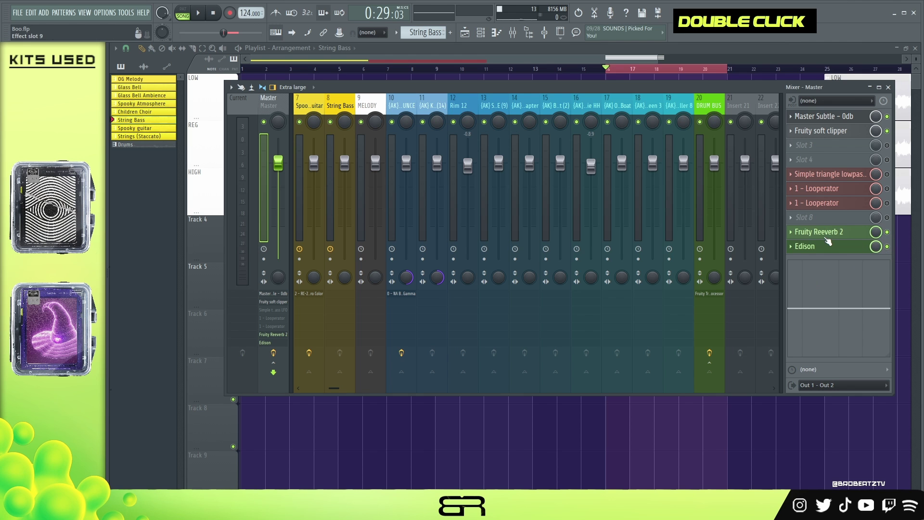
double_click(824, 233)
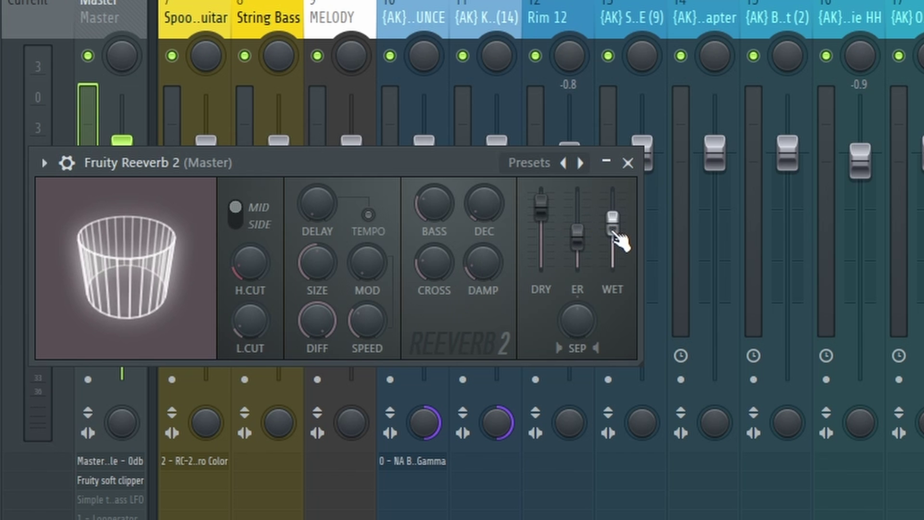
drag(613, 226, 619, 196)
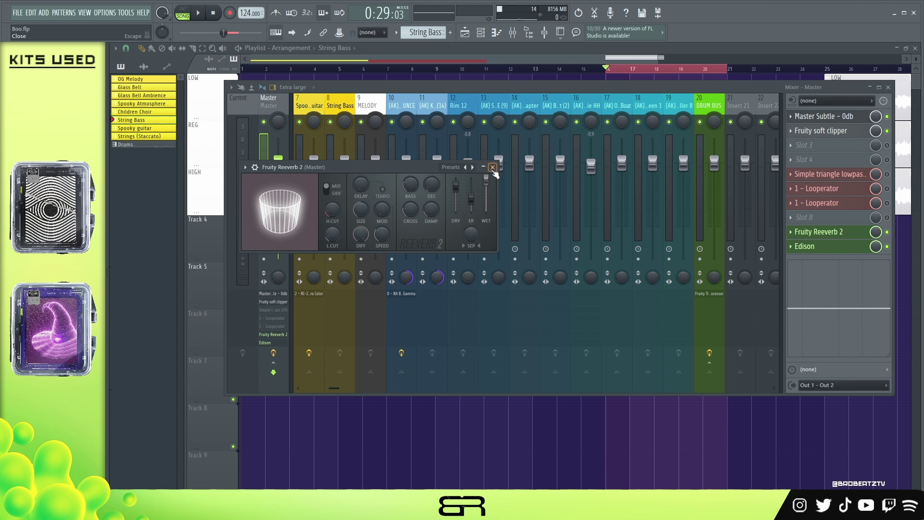
click(838, 232)
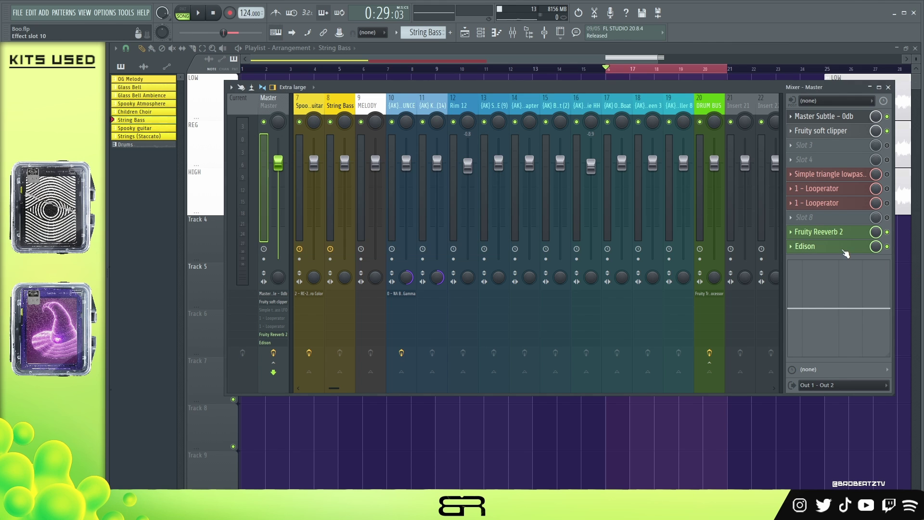
Record playback from bar 16, including its reverb tail, into Edison on the Master track
double_click(844, 249)
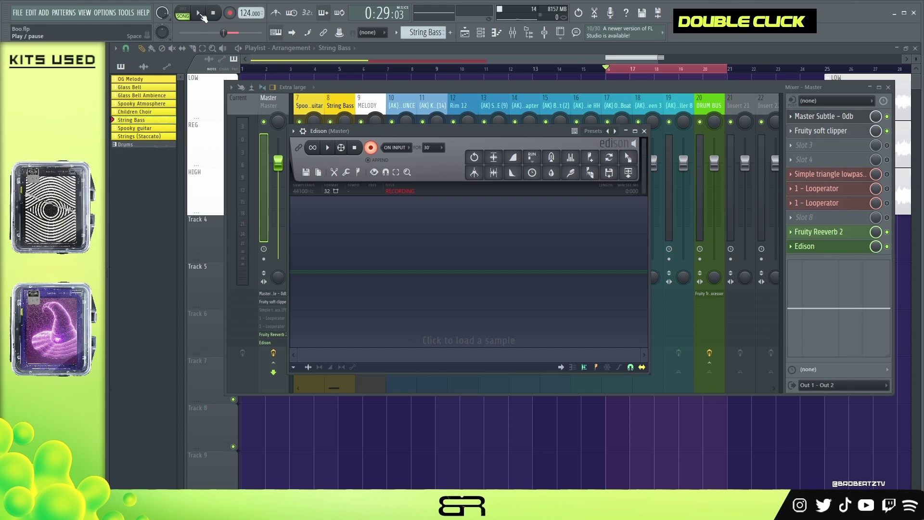
click(198, 13)
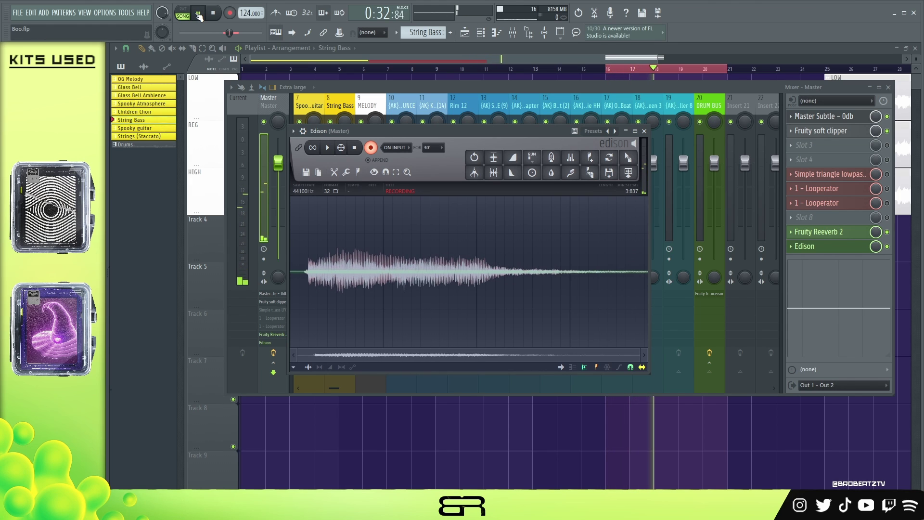
click(213, 14)
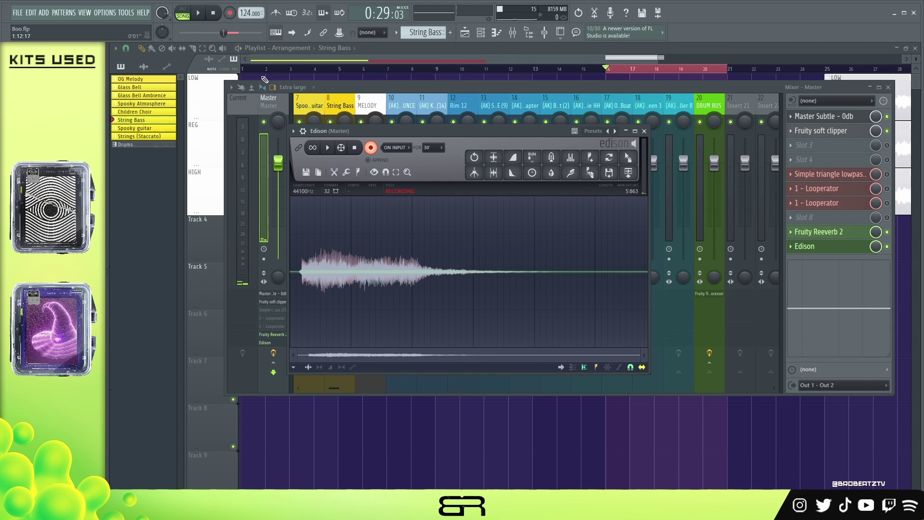
Trim the silence from the start of the Edison recording and place it in the playlist at bar 9 of Track 6
double_click(553, 252)
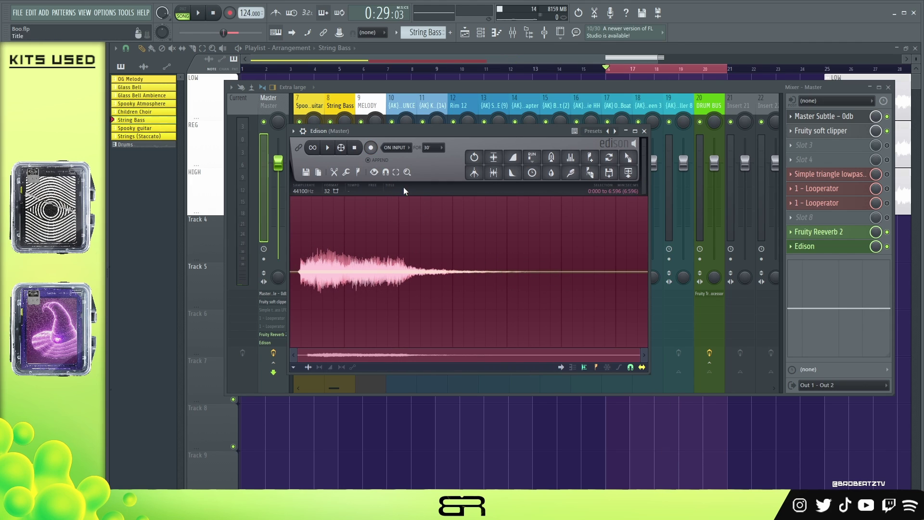
shift+click(564, 295)
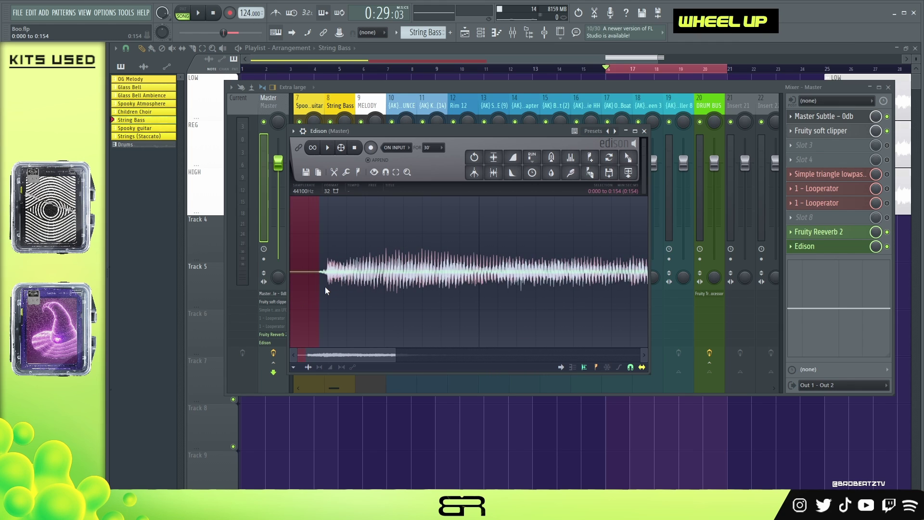
scroll(320, 287, down, 3)
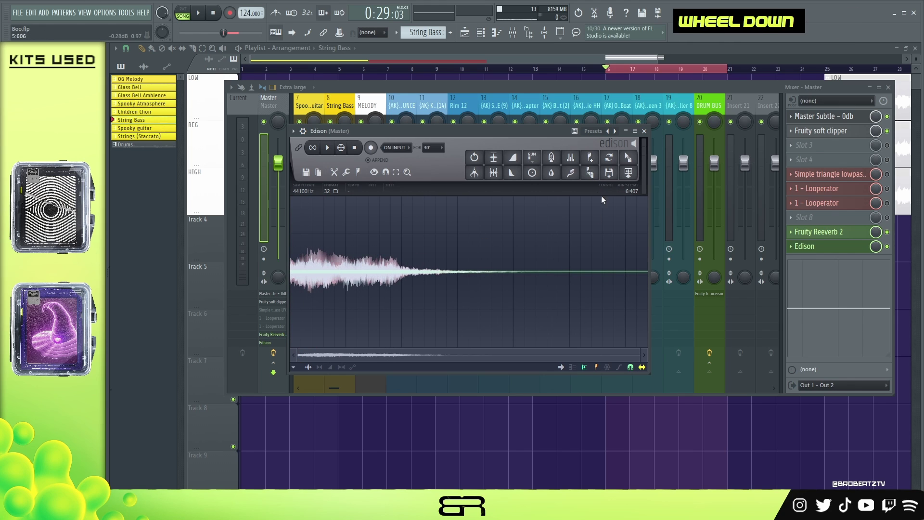
drag(628, 157, 471, 326)
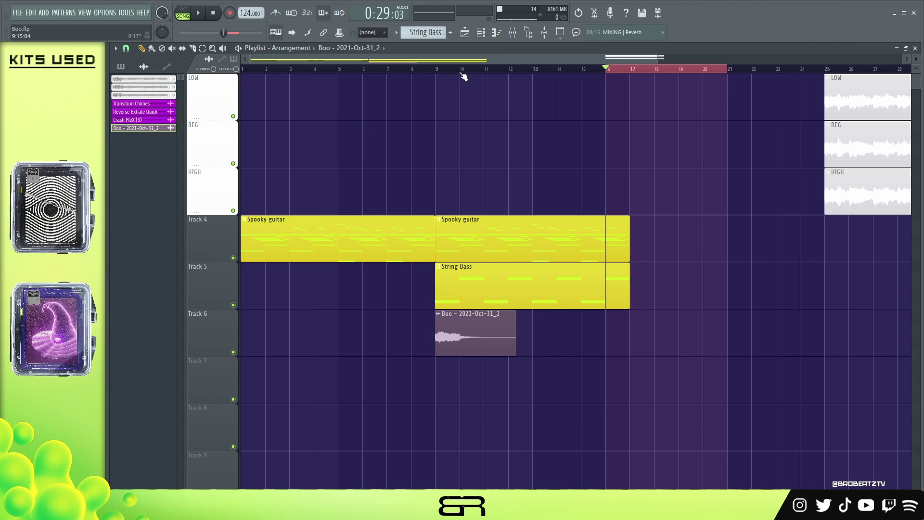
Disable Fruity Reeverb 2 and Edison on the Master track and close the mixer
click(521, 33)
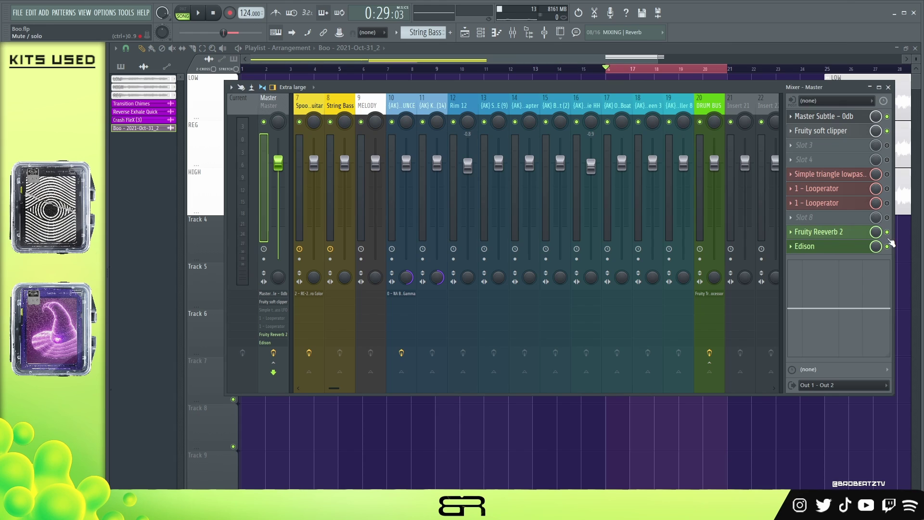
click(888, 232)
click(888, 247)
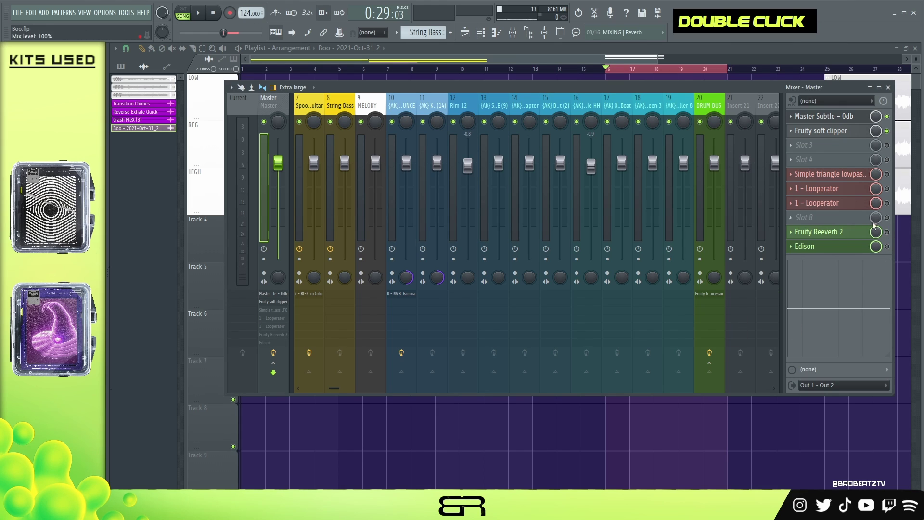
click(485, 60)
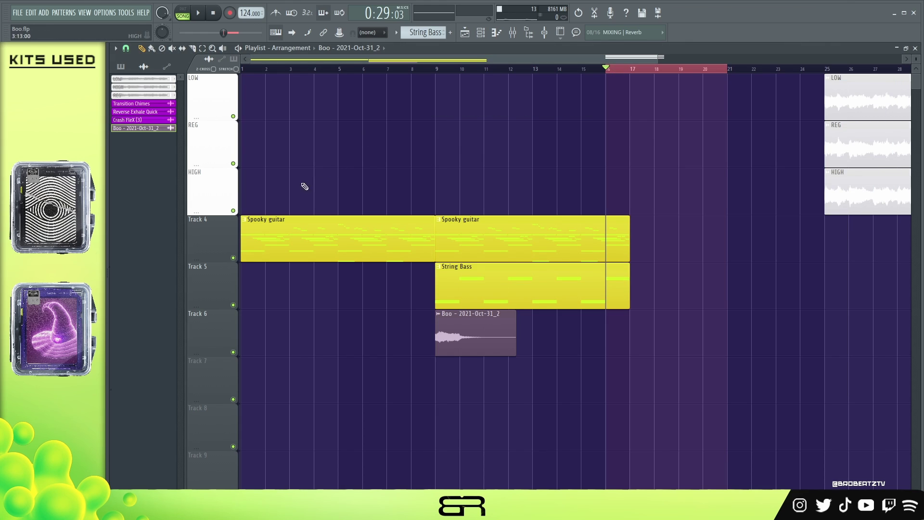
Rename the newly recorded audio clip to Swoop
right_click(158, 136)
click(190, 165)
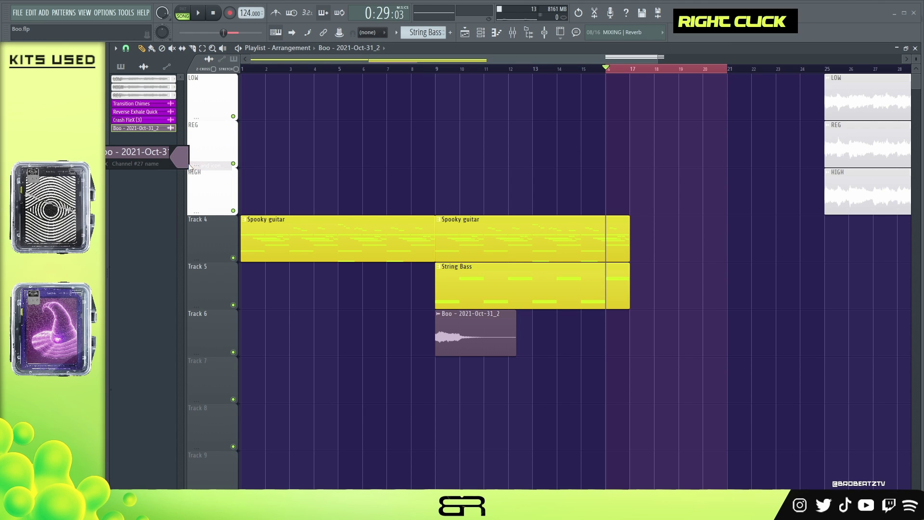
text(Swoop)
key(Return)
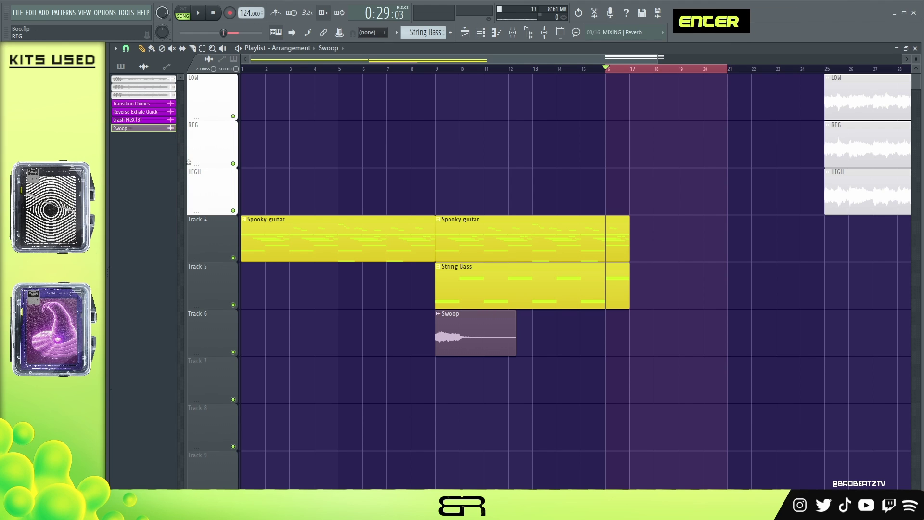
Reverse the Swoop clip and move it to the HIGH track so it ends at bar 17
double_click(471, 328)
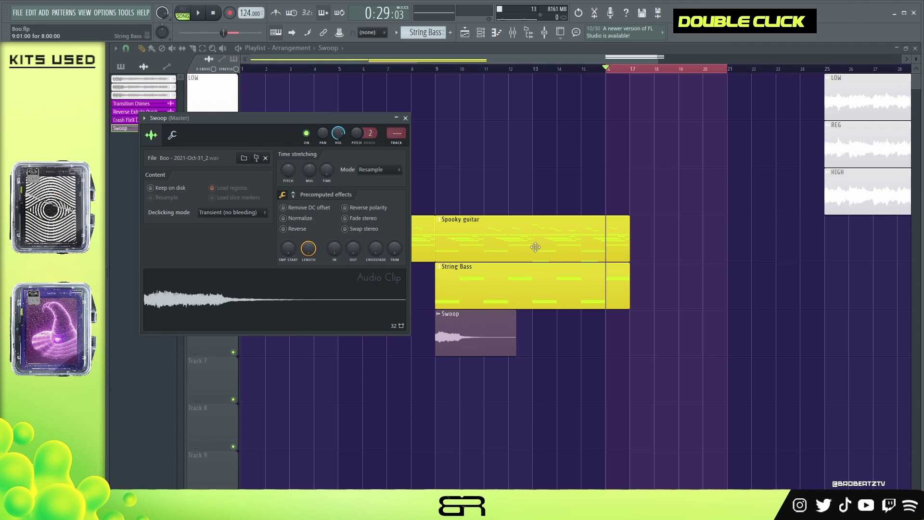
click(283, 229)
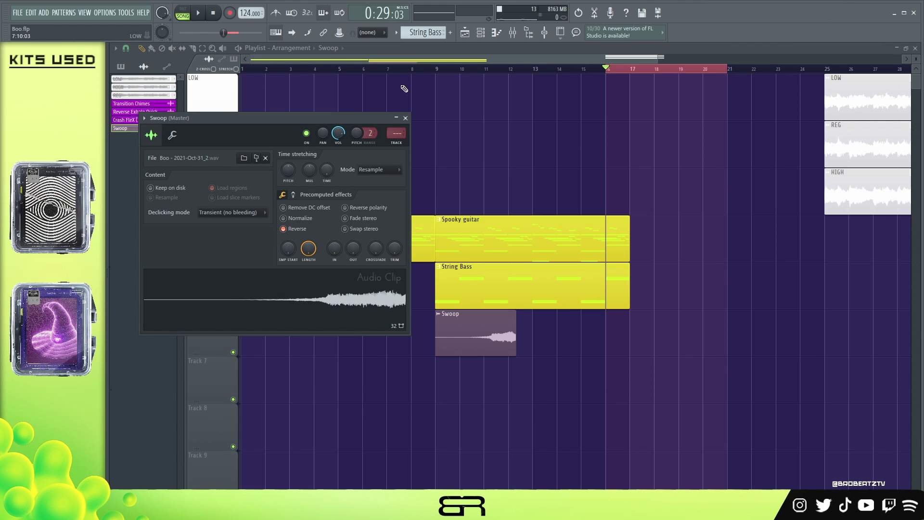
click(407, 118)
drag(488, 345, 592, 181)
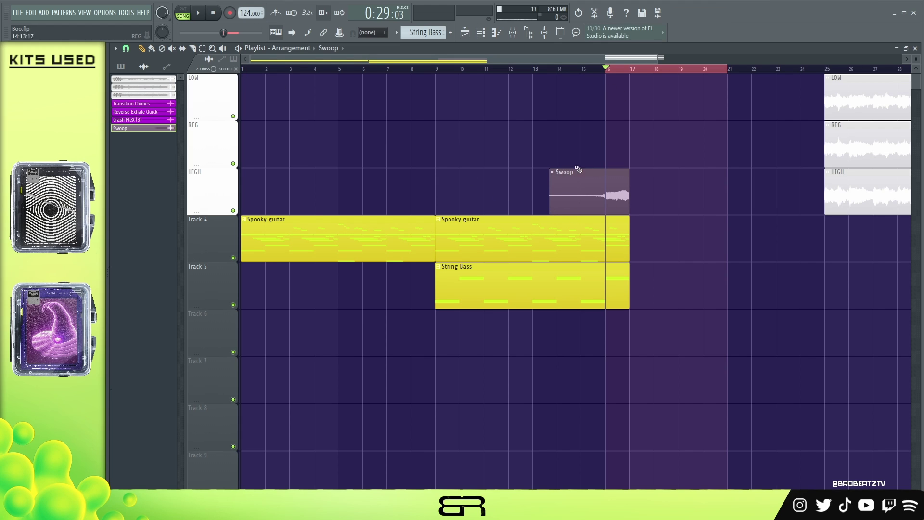
Clear the time selection and audition the Swoop transition from bar 14
double_click(573, 72)
double_click(557, 70)
scroll(558, 72, up, 3)
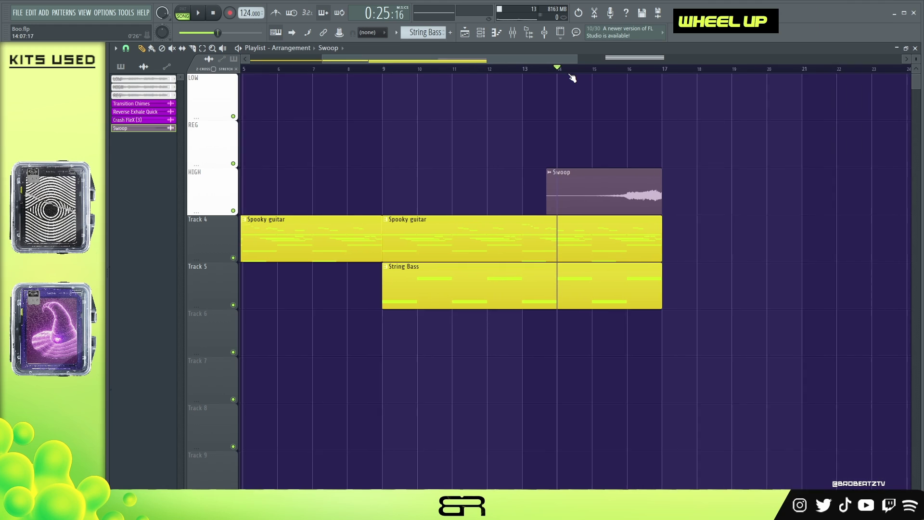
key(space)
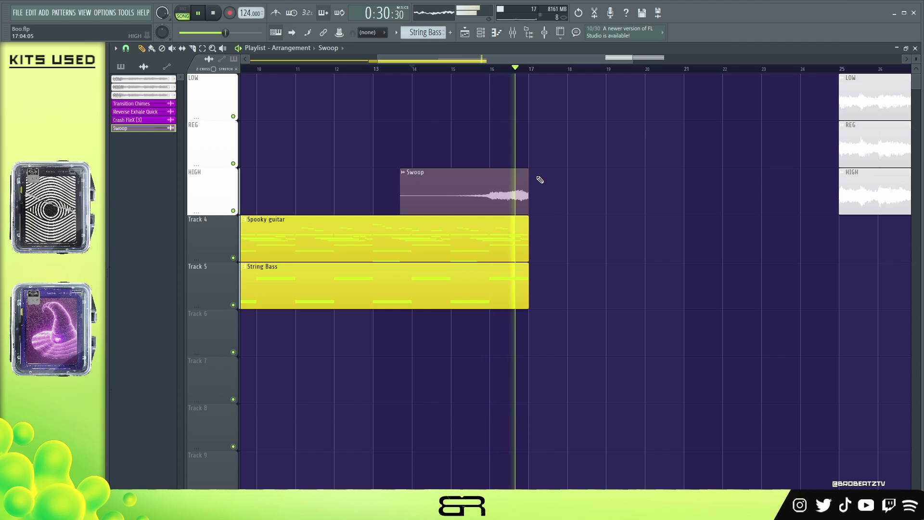
key(space)
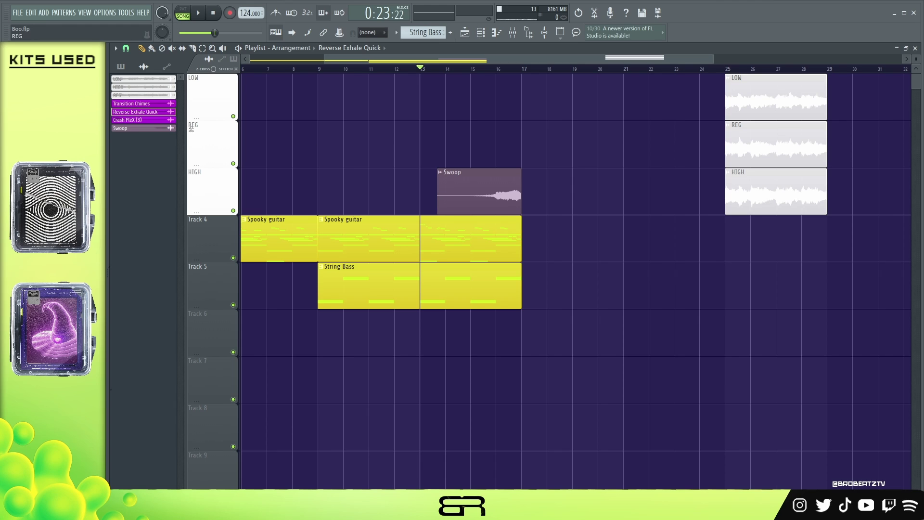
Place Transition Chimes on Track 6 ending at bar 17, in place of Reverse Exhale Quick, and Crash FleX (3) on Track 7 starting at bar 17
drag(127, 114, 524, 337)
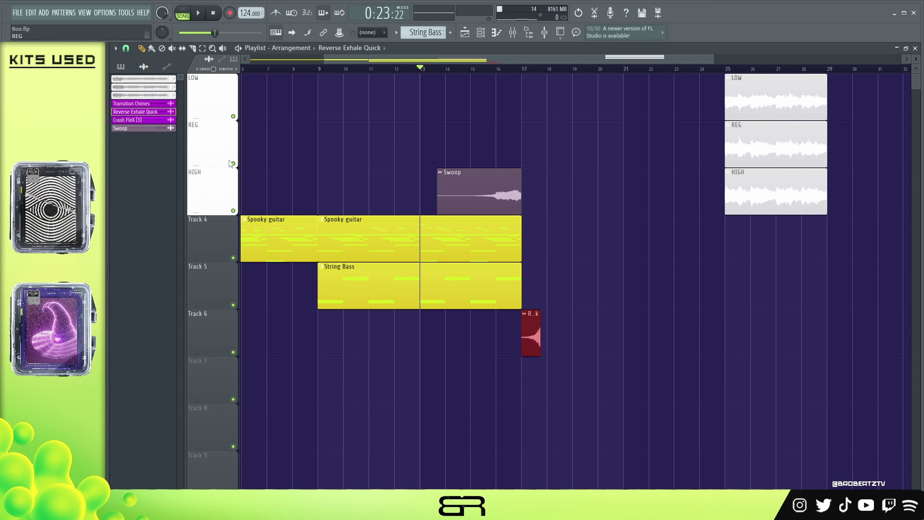
drag(142, 106, 368, 358)
key(alt)
right_click(369, 359)
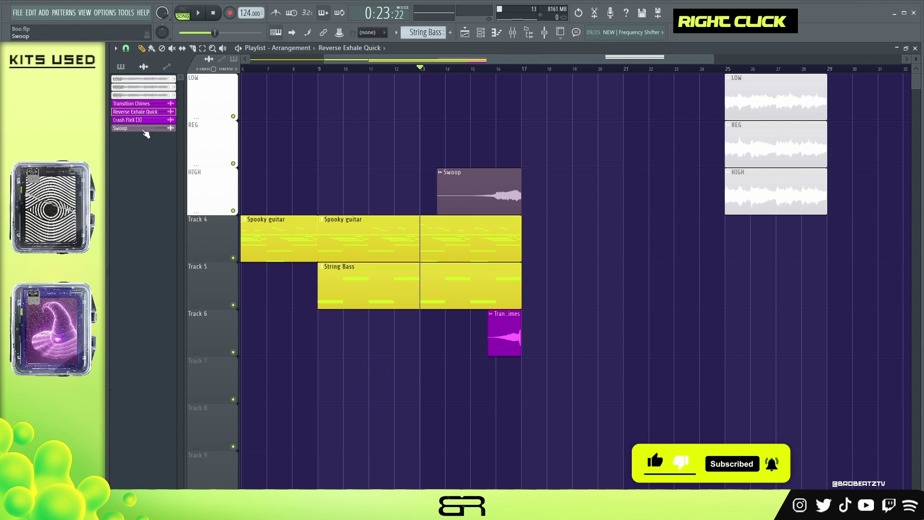
drag(130, 124, 529, 386)
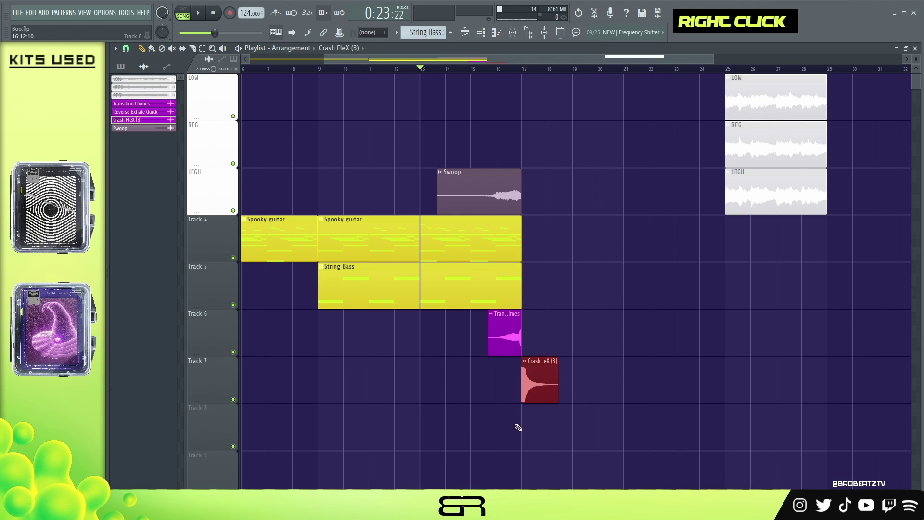
drag(425, 67, 445, 88)
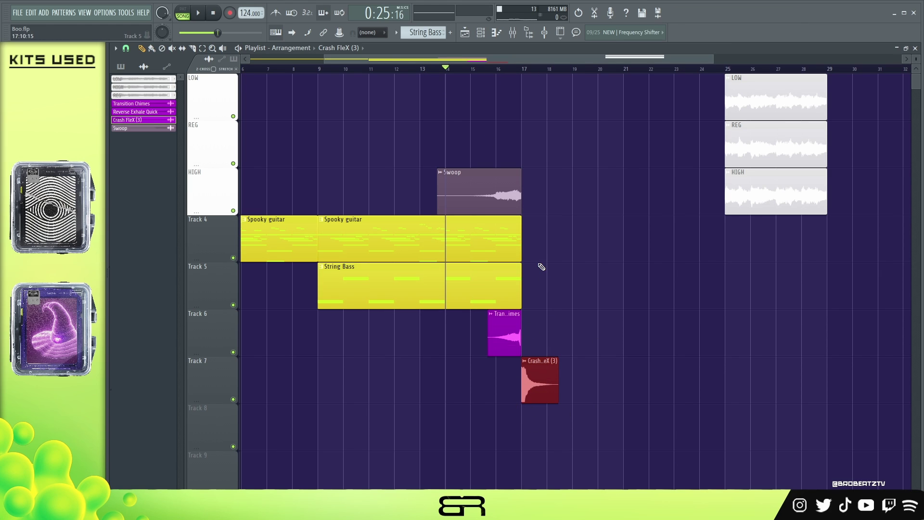
Audition the transition into bar 17, replaying it from bar 16
key(space)
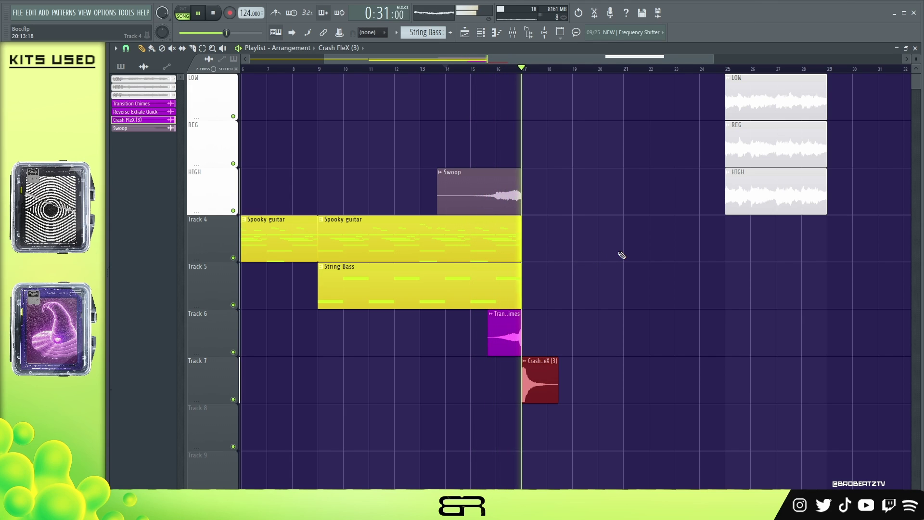
key(space)
key(space)
click(503, 71)
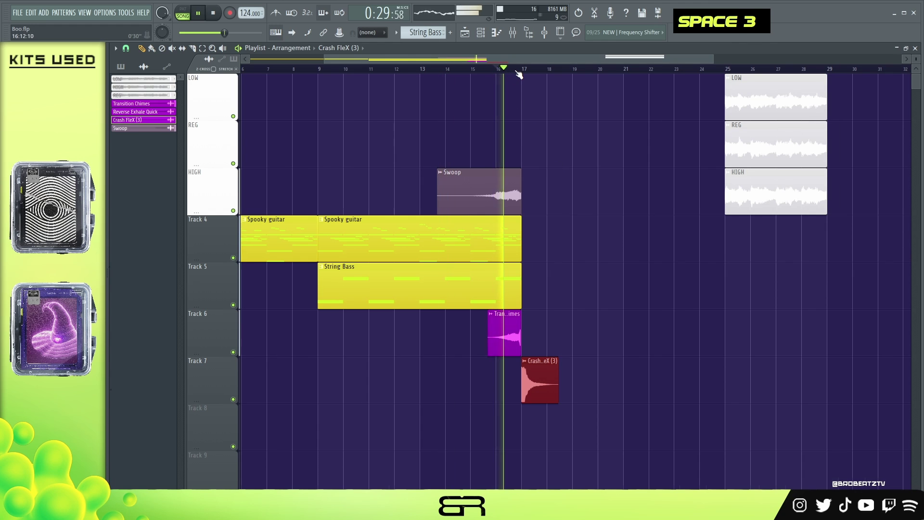
scroll(518, 74, up, 5)
key(space)
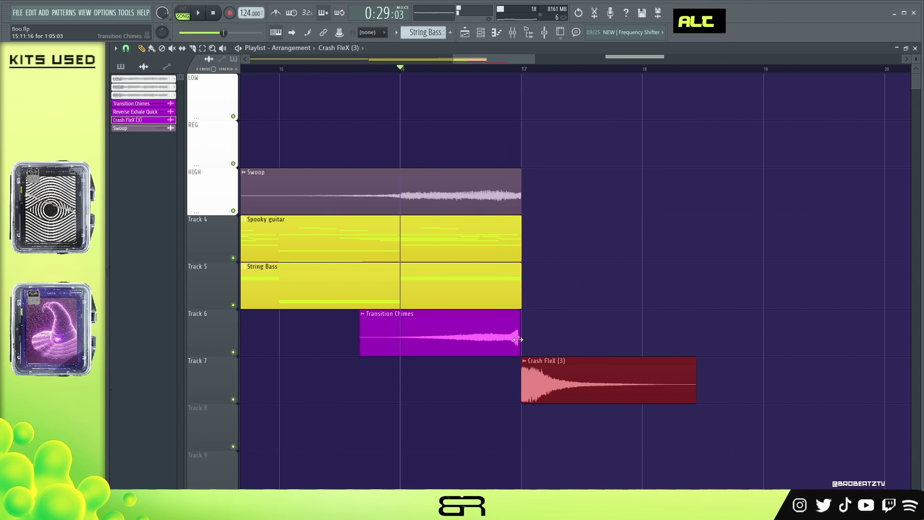
Trim the tail of the Transition Chimes clip and shift it to end at bar 17, auditioning the result
alt+click(518, 339)
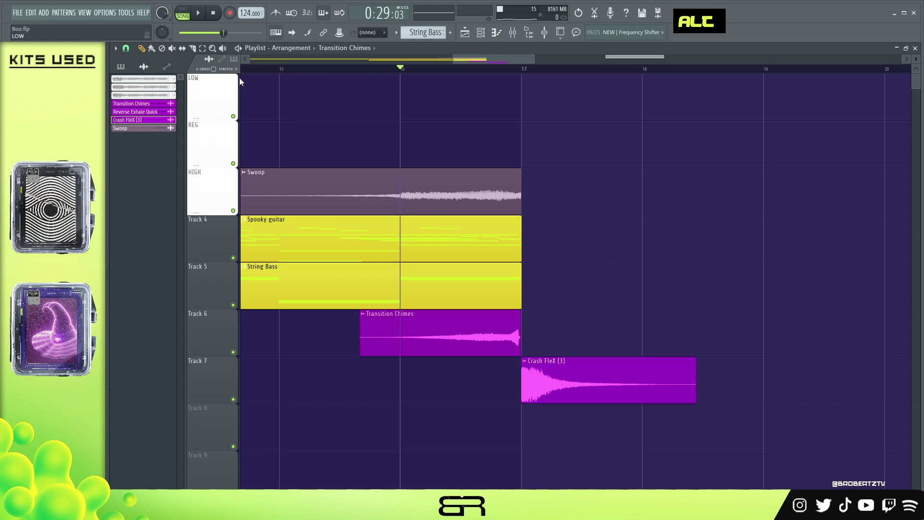
drag(518, 347, 503, 347)
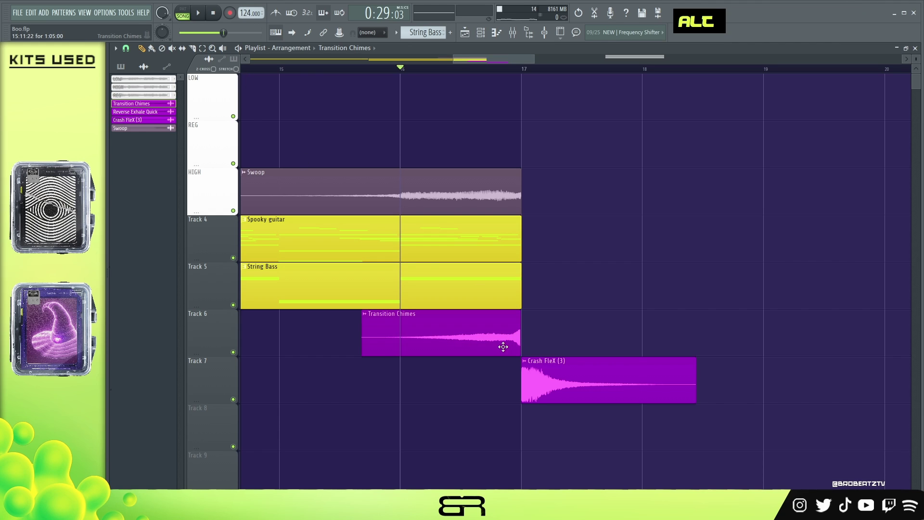
key(space)
key(space)
key(space)
key(space)
Trim the ends of the Swoop, Spooky guitar and String Bass clips to slightly before bar 17 and audition the cut
key(ctrl)
drag(515, 185, 517, 284)
alt+click(519, 286)
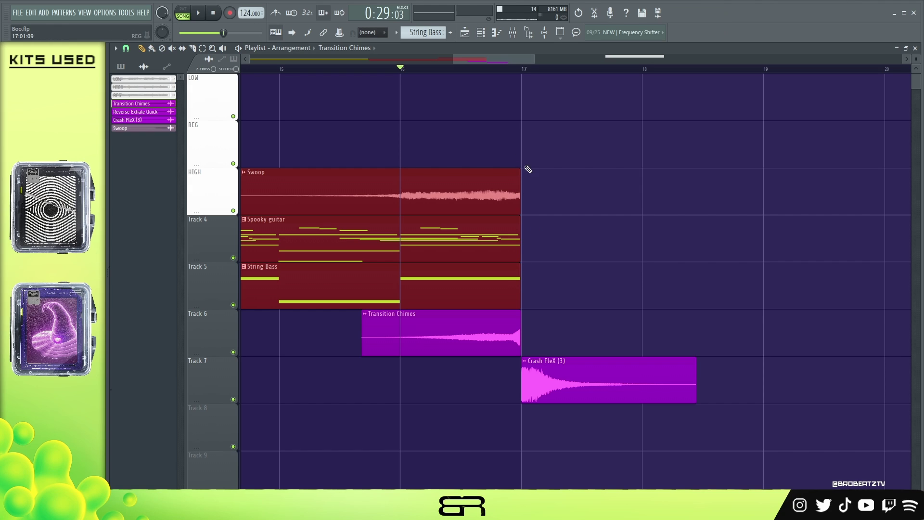
key(space)
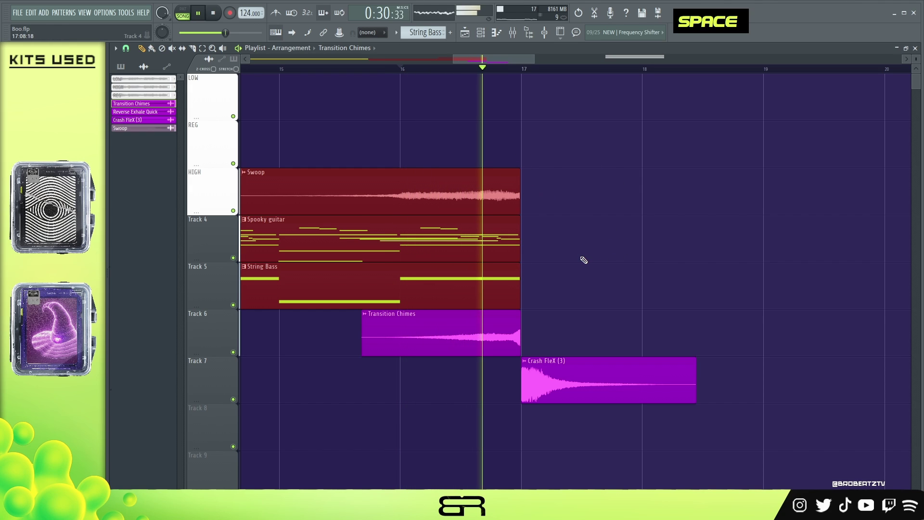
key(space)
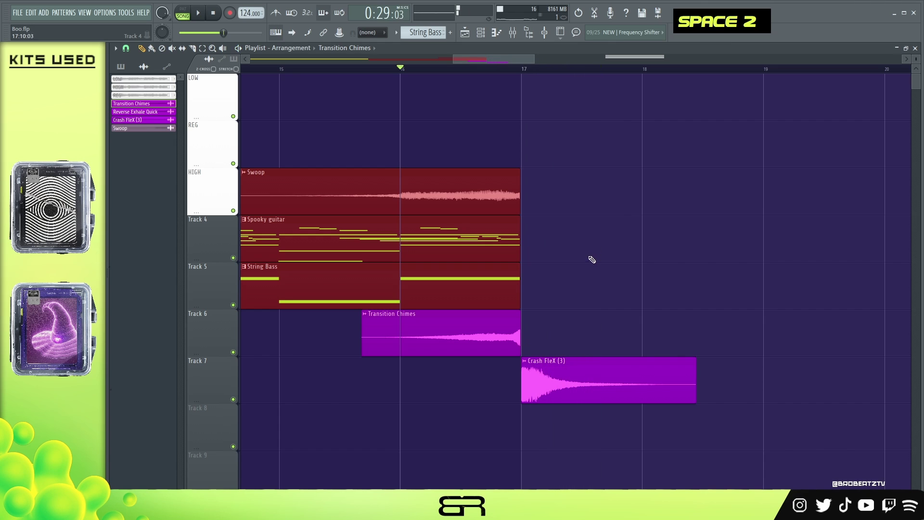
right_click(665, 205)
Duplicate the LOW, REG and HIGH clips at bar 25 so the copies start at bar 29
scroll(385, 70, down, 5)
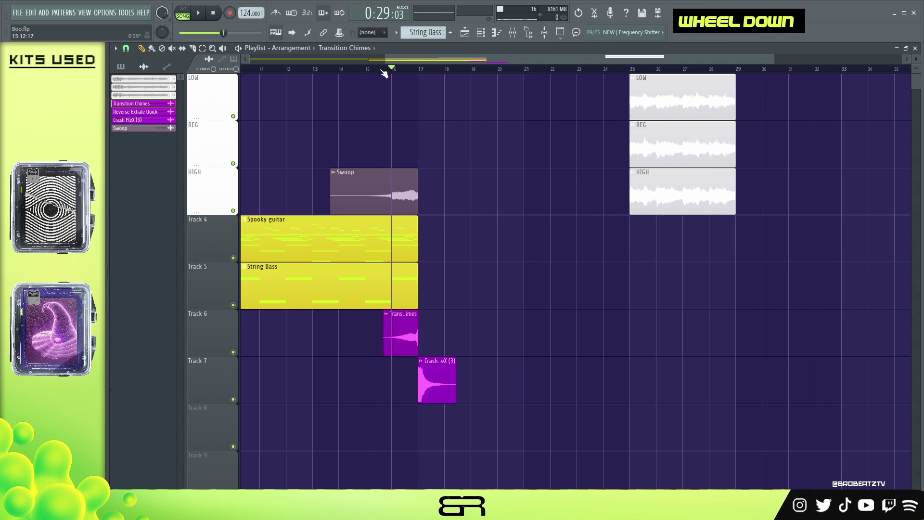
scroll(538, 235, up, 1)
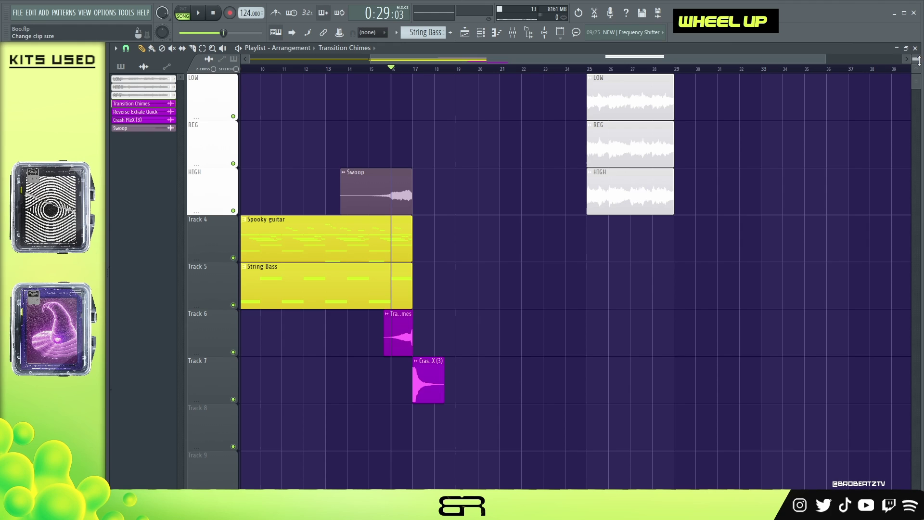
drag(920, 61, 919, 66)
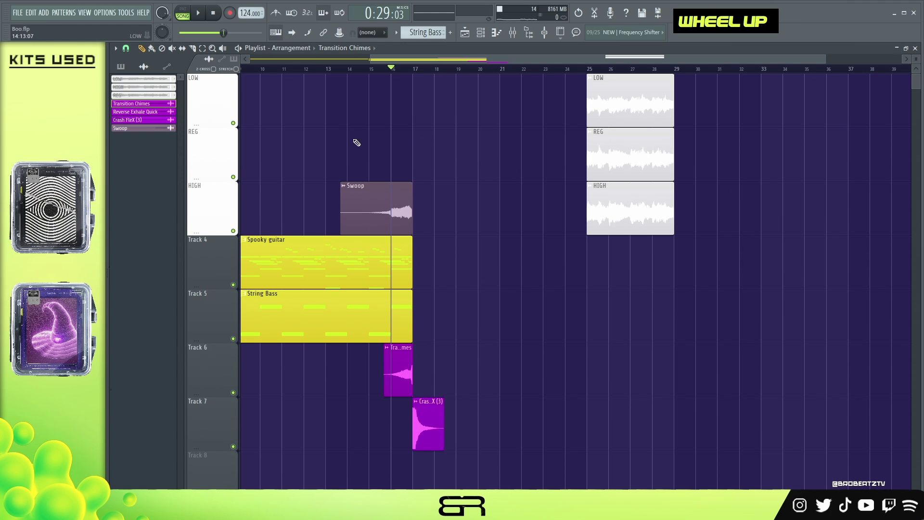
right_click(790, 247)
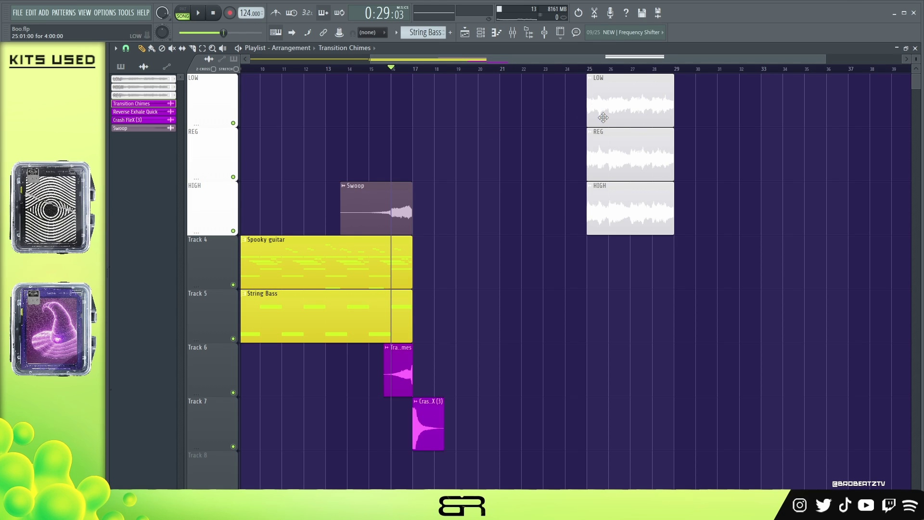
drag(636, 126, 716, 204)
shift+right_click(679, 174)
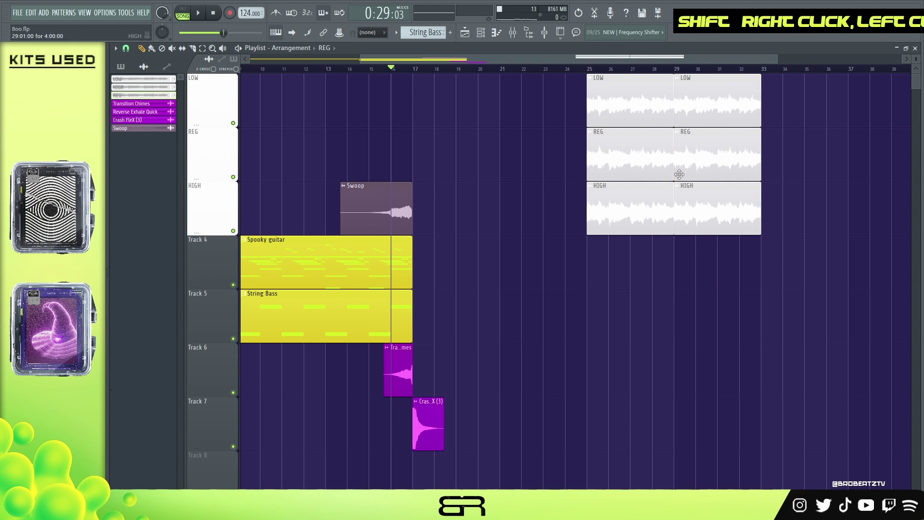
ctrl+click(679, 174)
Move both REG clips to start at bar 17, ahead of the HIGH clips at bar 25
drag(632, 155, 557, 167)
drag(621, 207, 746, 224)
right_click(786, 239)
Move both LOW clips to start at bar 41 and copy a Spooky guitar clip to bar 33 on Track 4
drag(622, 97, 795, 94)
scroll(643, 71, down, 3)
drag(656, 100, 760, 106)
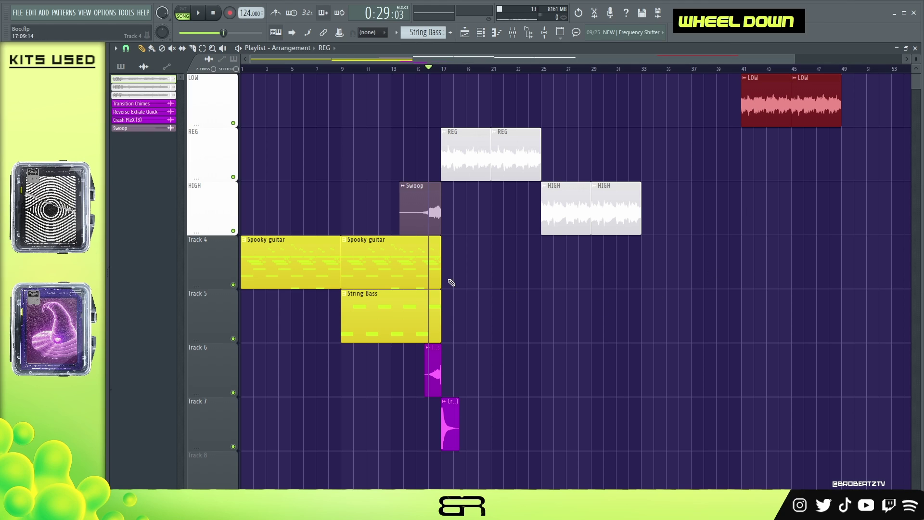
drag(438, 270, 715, 271)
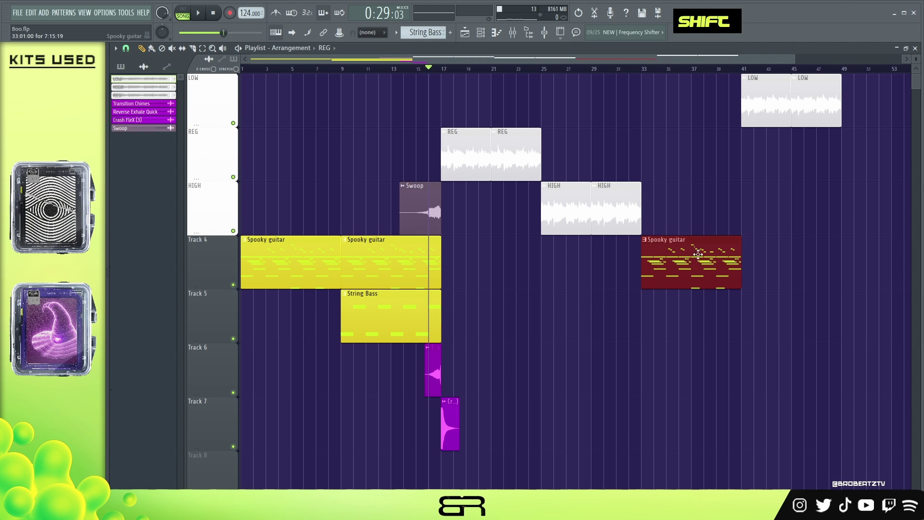
right_click(517, 266)
drag(465, 118, 546, 159)
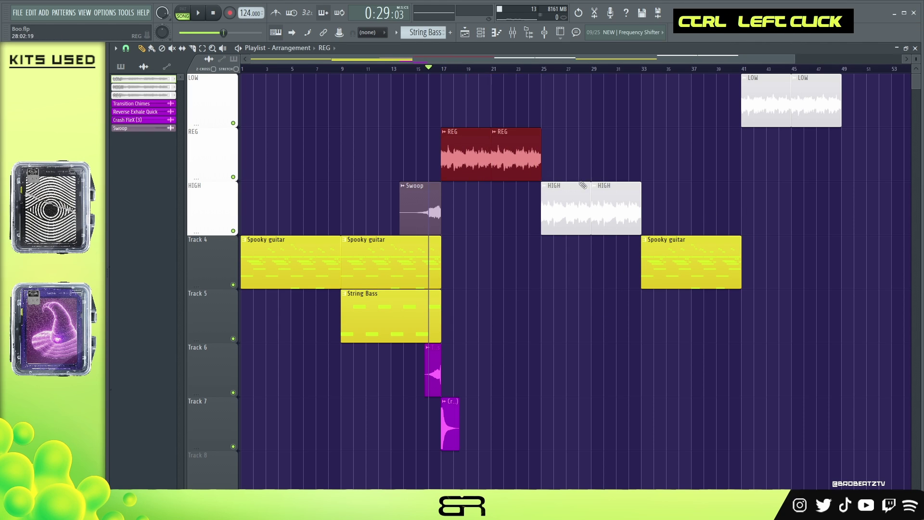
drag(584, 187, 621, 216)
ctrl+shift+click(647, 251)
right_click(730, 111)
drag(843, 92, 650, 266)
right_click(770, 165)
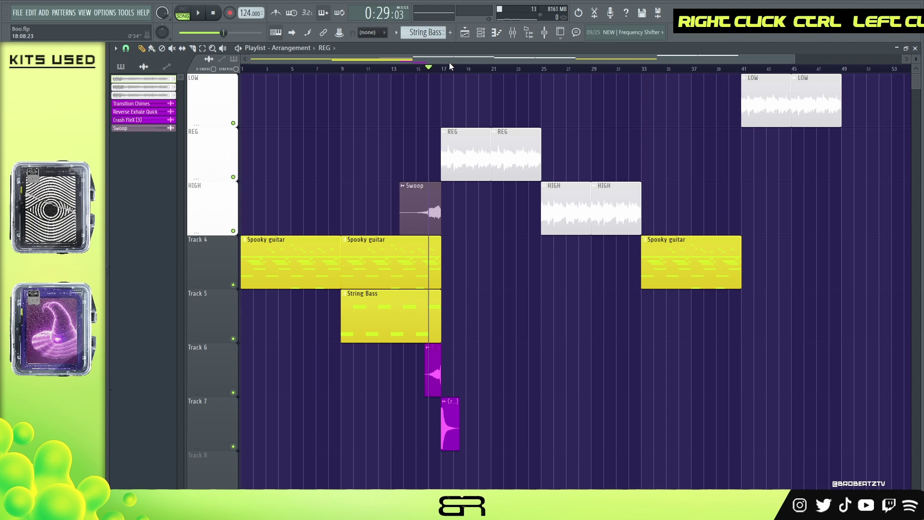
drag(447, 72, 855, 94)
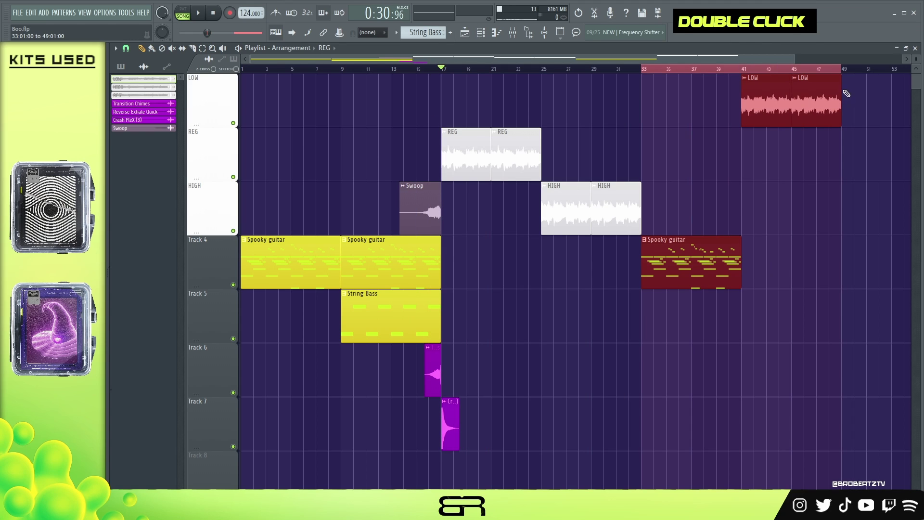
double_click(647, 71)
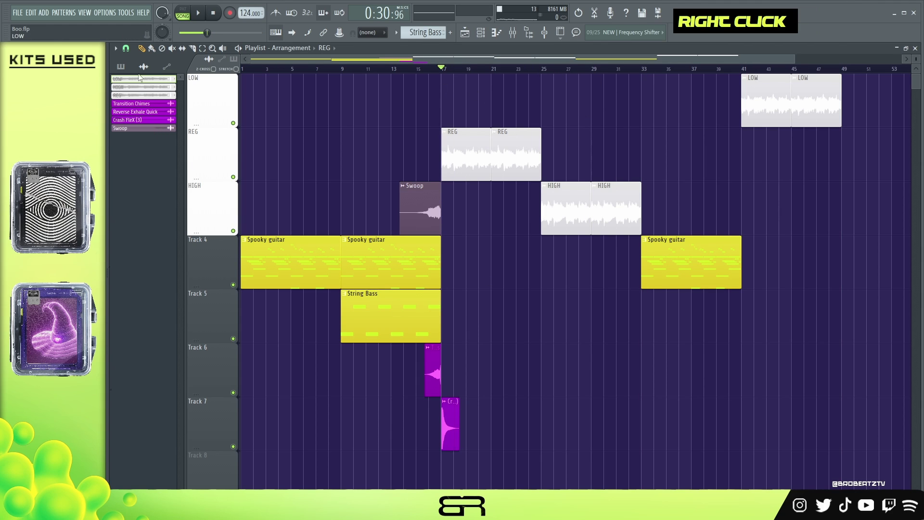
Insert a new track above Track 6 and place the Drums pattern on it starting at bar 17
click(128, 68)
drag(141, 149, 490, 331)
right_click(206, 367)
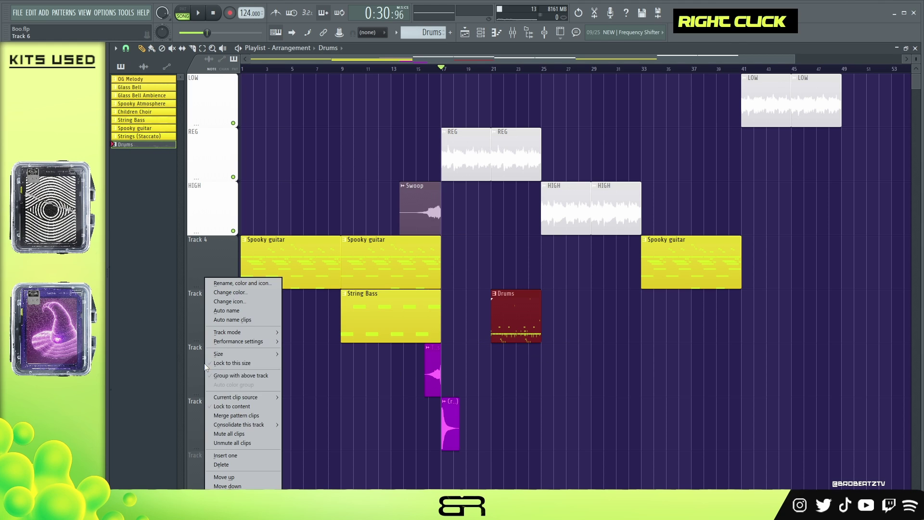
click(225, 455)
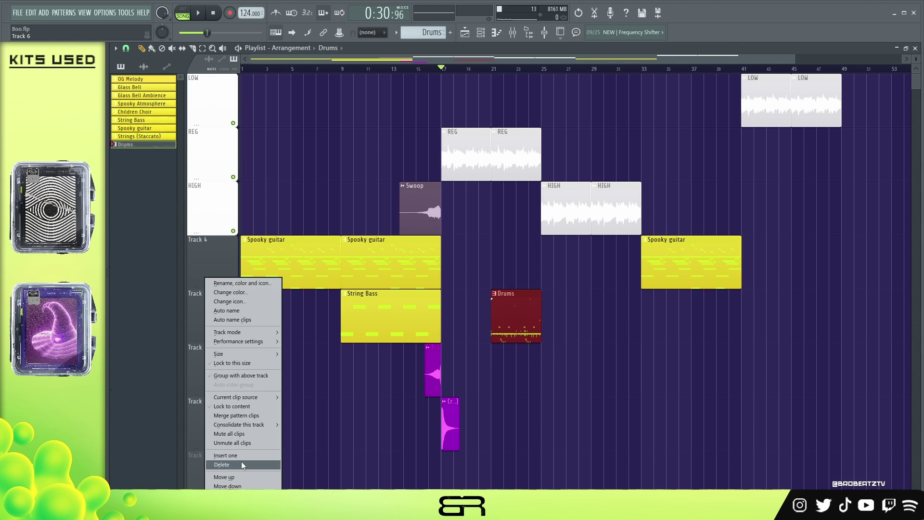
drag(514, 327, 464, 382)
drag(917, 59, 917, 67)
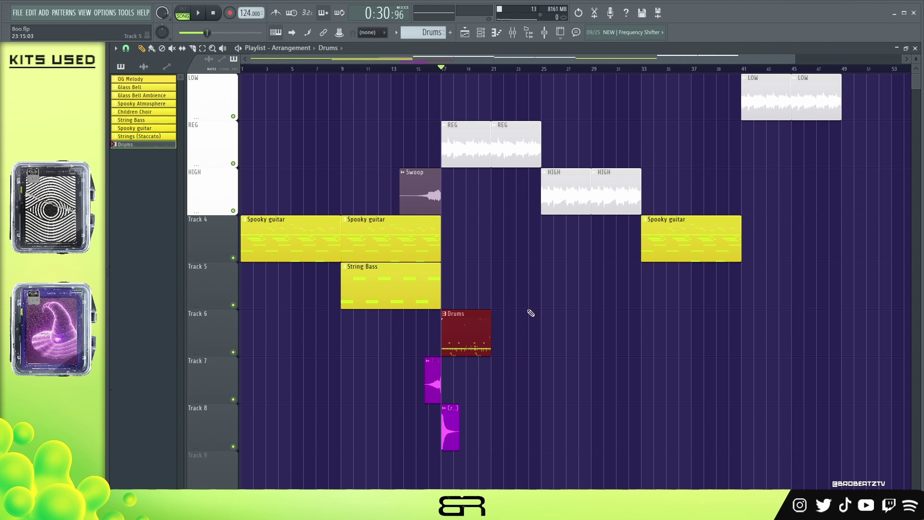
Repeat the Drums clip seven times on Track 6 to fill bars 17 to 49
key(ctrl+b)
key(ctrl+b)
key(ctrl+b)
key(ctrl+b)
key(ctrl+b)
key(ctrl+b)
key(ctrl+b)
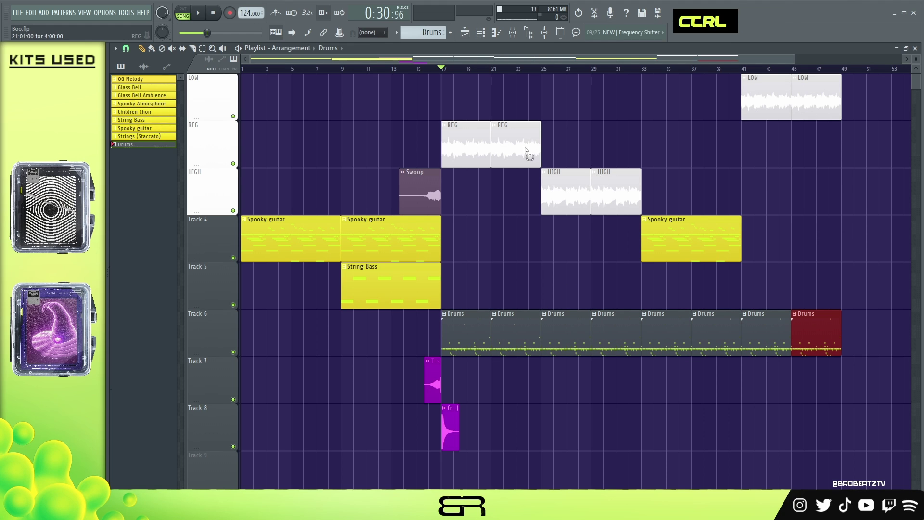
Copy the REG and HIGH section from bar 17 to bar 49 and extend the Drums clips to bar 65
drag(509, 138, 597, 190)
drag(475, 147, 868, 137)
drag(661, 57, 790, 78)
drag(689, 332, 656, 319)
right_click(835, 233)
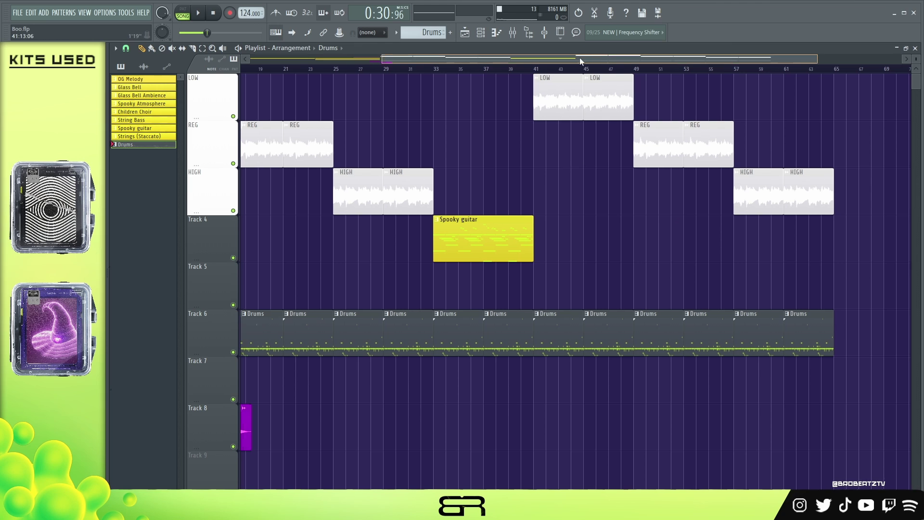
Move the Swoop clip from the HIGH track down to Track 8, keeping its end at bar 17
drag(580, 57, 504, 77)
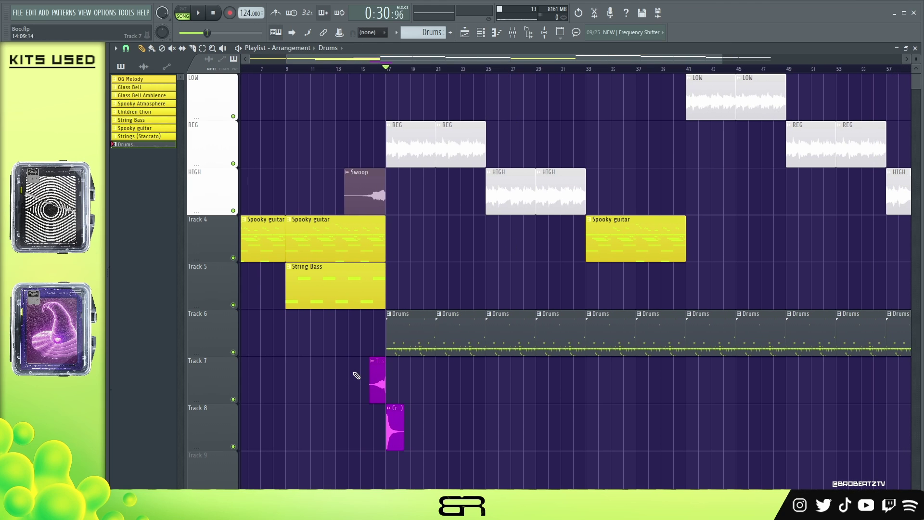
ctrl+click(375, 208)
key(shift+Down)
key(shift+Down)
key(shift+Down)
key(shift+Down)
key(shift+Down)
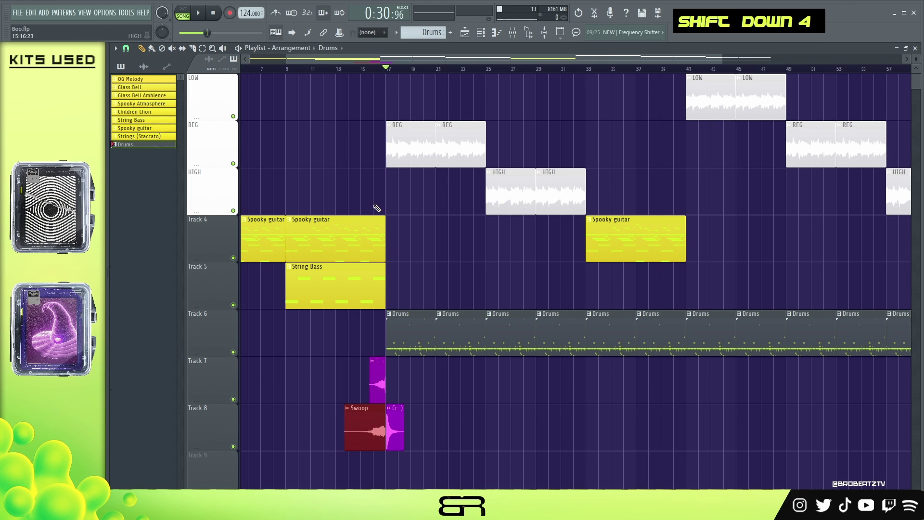
key(shift+Up)
key(shift+Up)
key(shift+Down)
key(shift+Down)
right_click(497, 405)
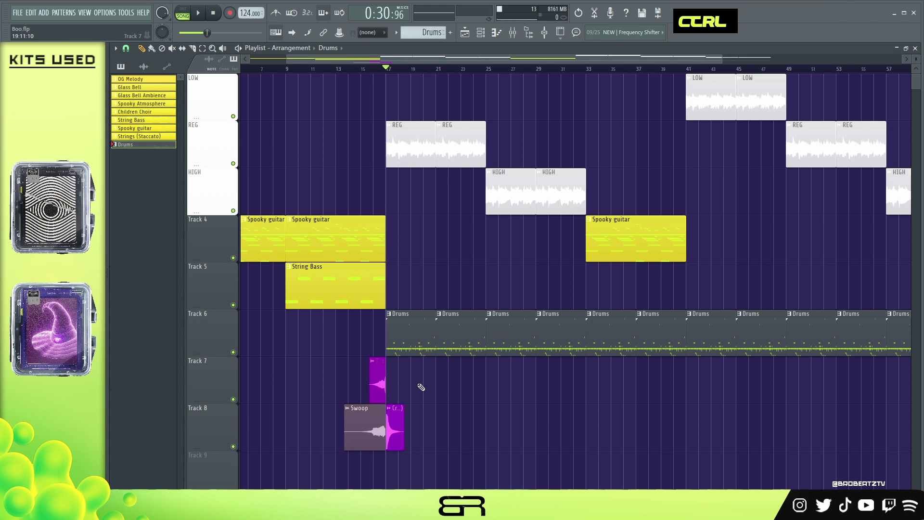
Place the Reverse Exhale Quick clip on Track 7 so it ends at bar 41
ctrl+click(377, 388)
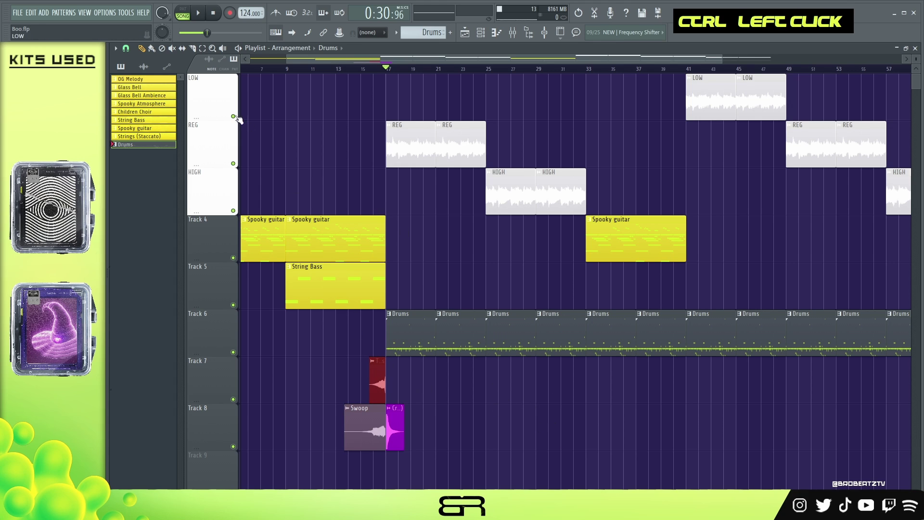
click(143, 67)
drag(140, 118, 678, 391)
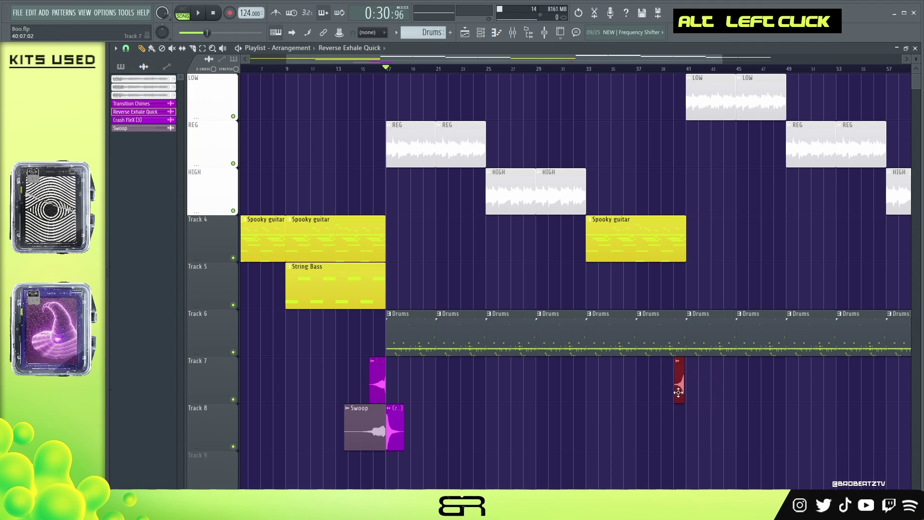
Audition the arrangement from bar 15 through the drop and inspect the Crash FleX (3) clip's channel settings
key(space)
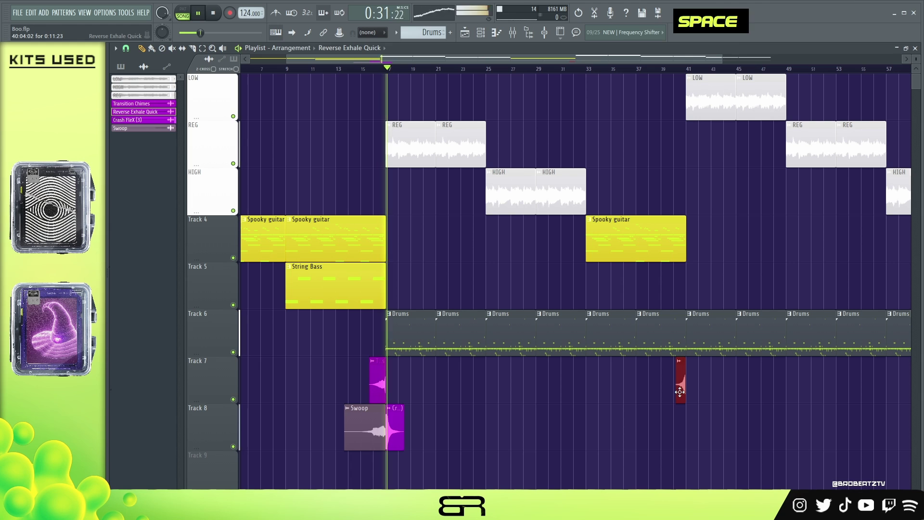
key(space)
click(367, 68)
key(space)
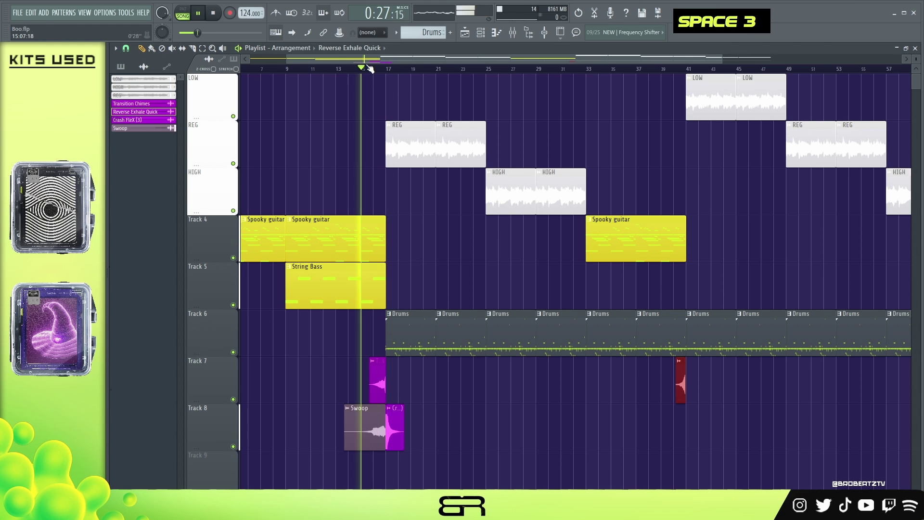
scroll(390, 78, up, 2)
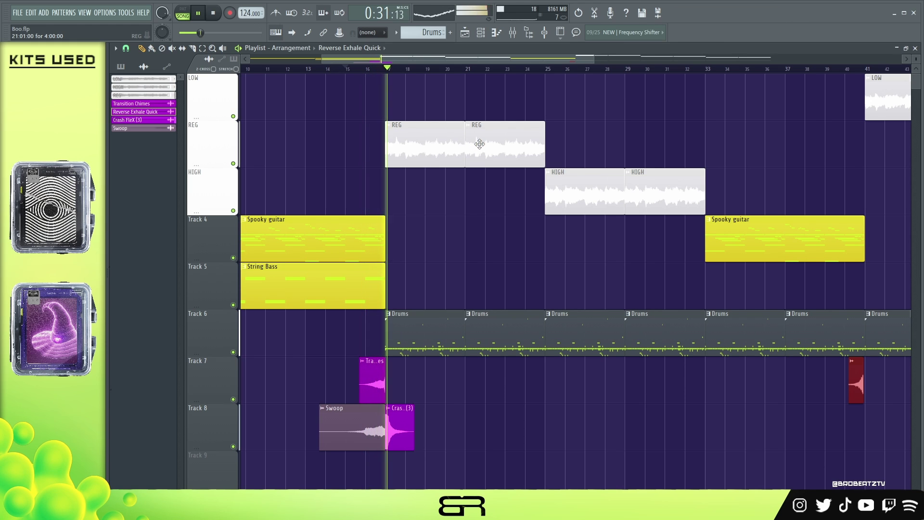
double_click(412, 430)
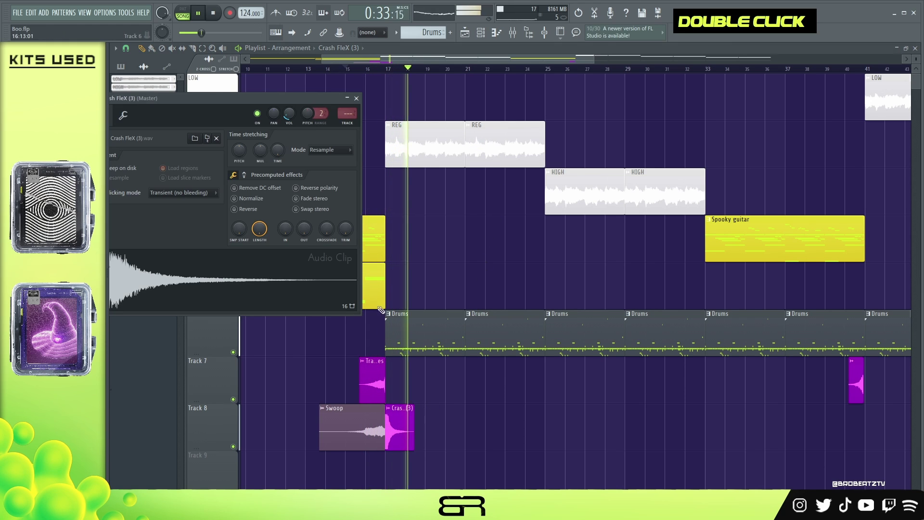
click(360, 100)
right_click(514, 238)
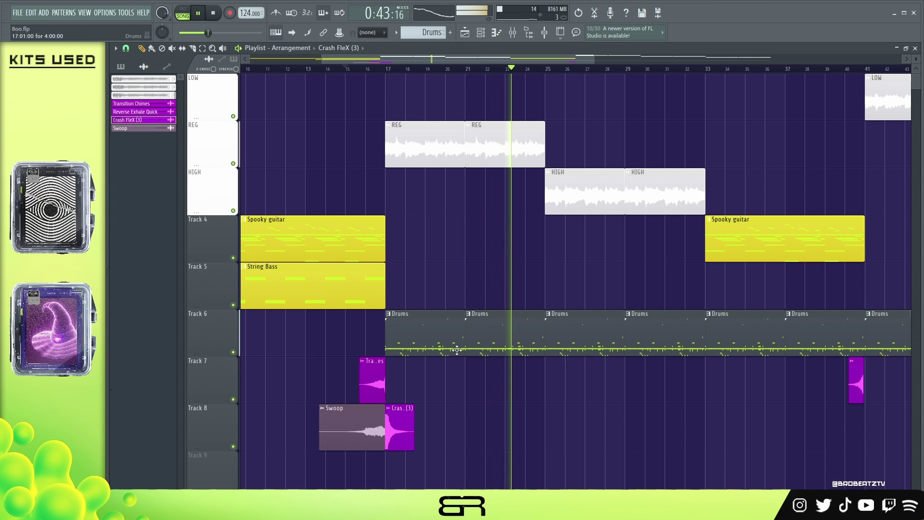
Move the Reverse Exhale Quick clip to end at bar 33 and copy the Swoop clip along Track 8 to end at bar 41
ctrl+click(359, 431)
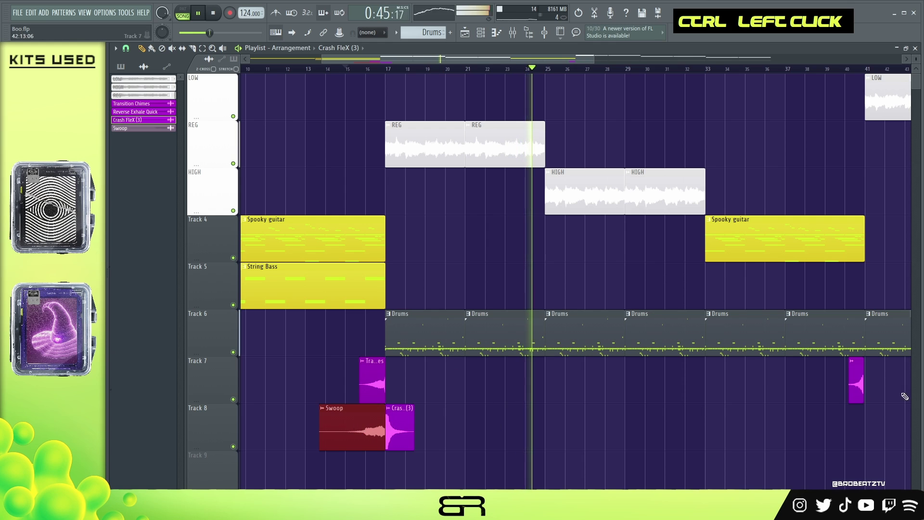
right_click(846, 420)
drag(859, 390, 699, 391)
ctrl+click(352, 433)
drag(352, 433, 832, 442)
right_click(752, 446)
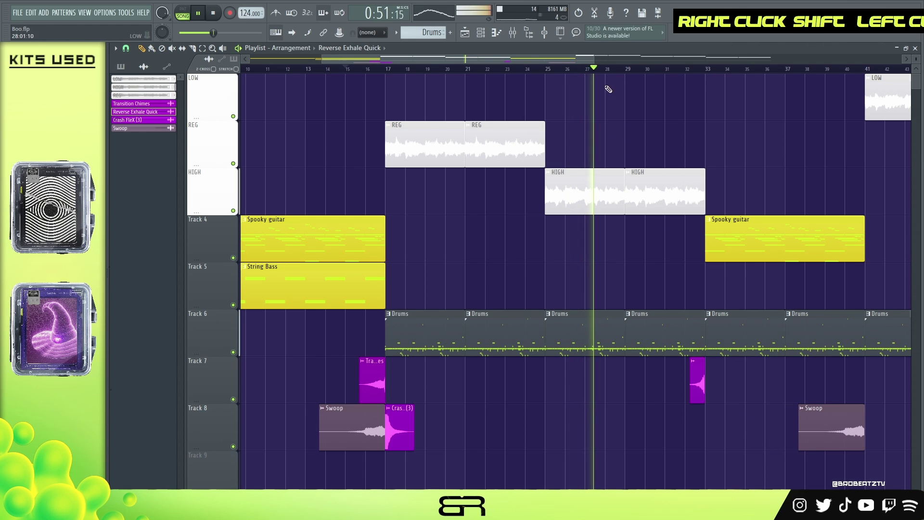
Trim the end of the Drums clip before bar 33 to leave a drum gap of just under half a bar
drag(553, 61, 585, 61)
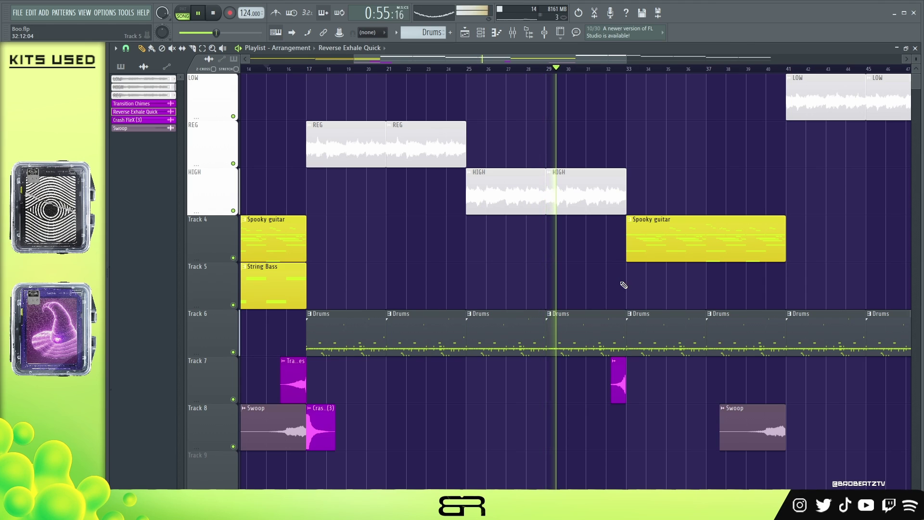
drag(628, 334, 619, 335)
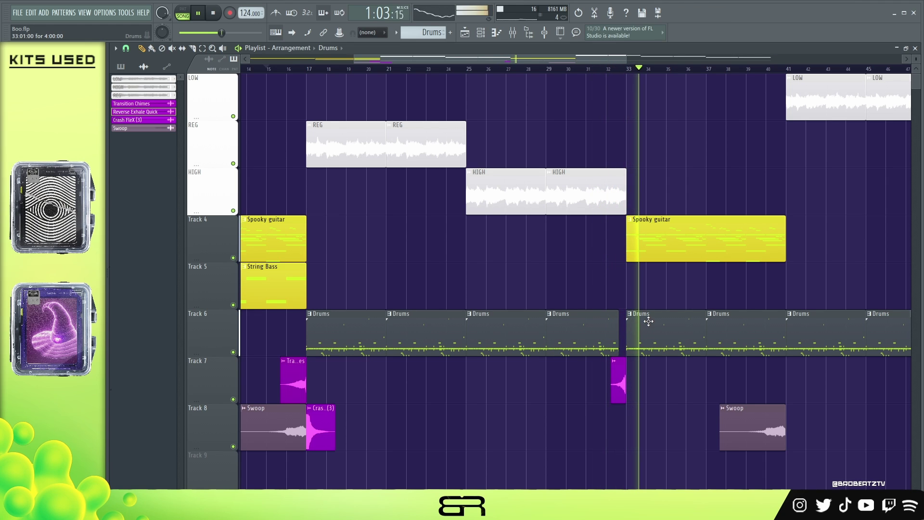
key(space)
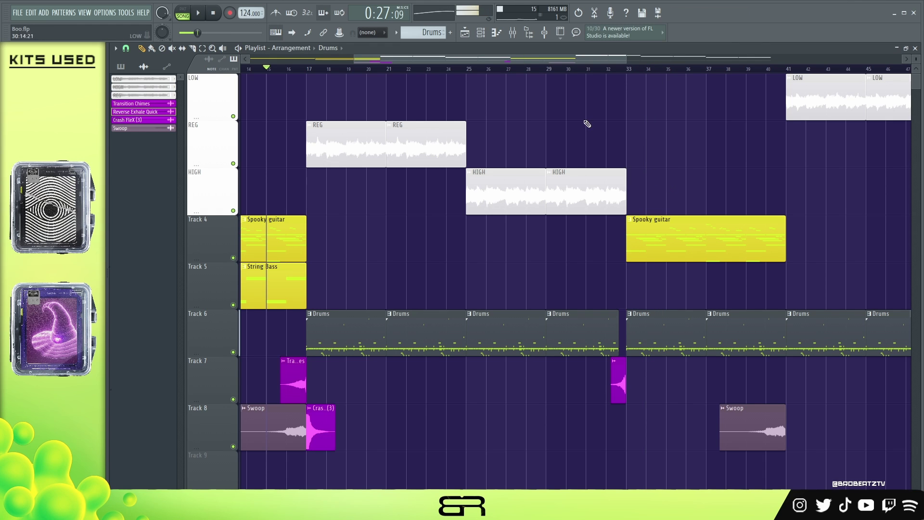
Make the Drums clip at bar 33 unique as Drums #2
drag(525, 57, 623, 80)
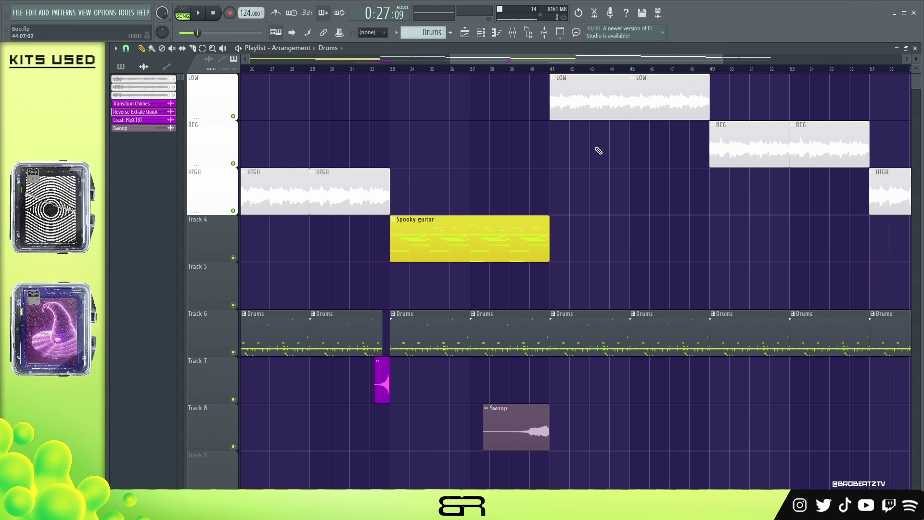
scroll(520, 62, down, 1)
drag(557, 56, 583, 60)
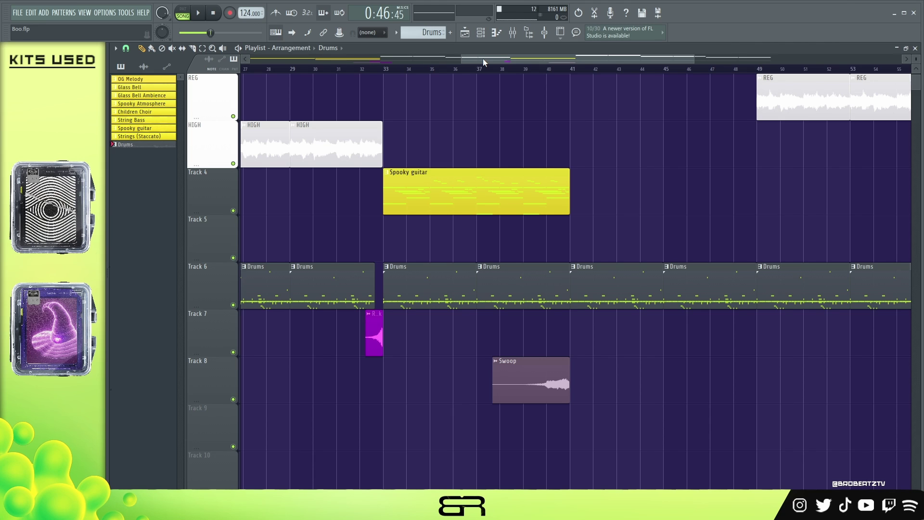
right_click(388, 270)
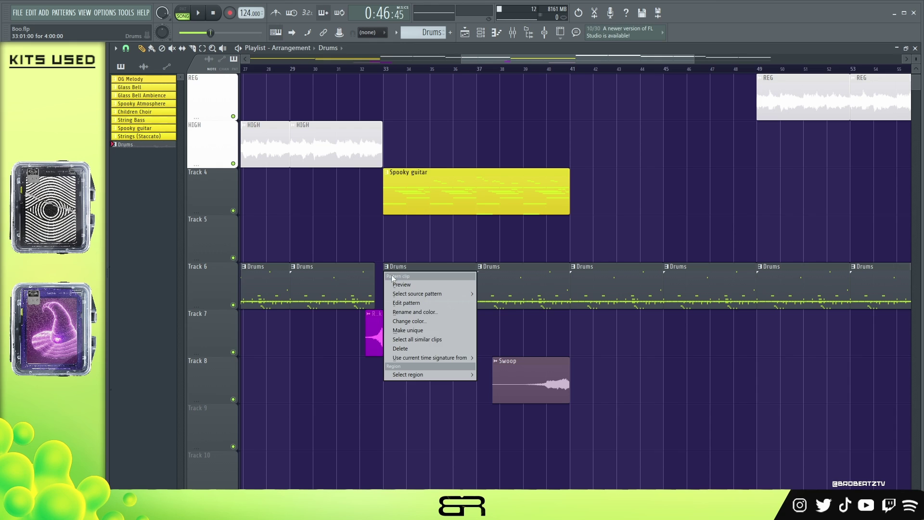
click(400, 331)
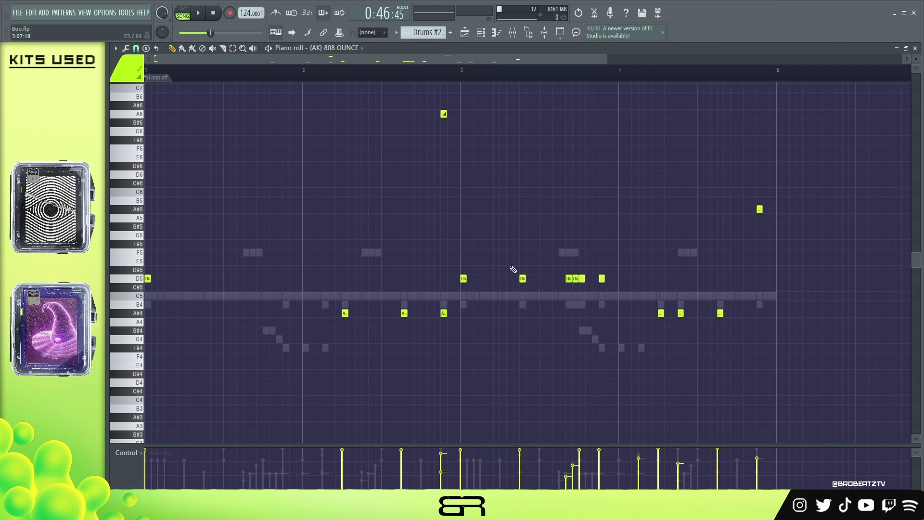
click(473, 39)
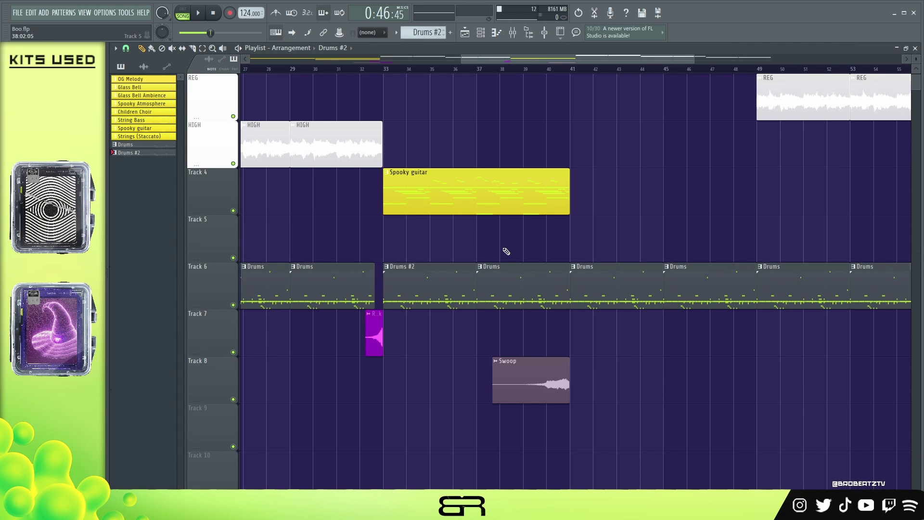
Cut all (AK) 808 OUNCE and (AK) KICK (9) notes from the Drums #2 pattern
right_click(493, 274)
double_click(434, 270)
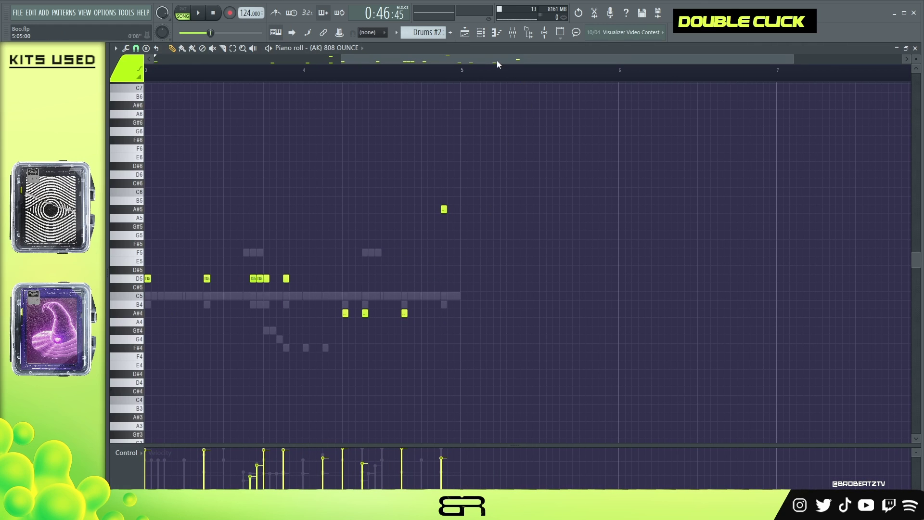
drag(497, 61, 310, 64)
click(466, 32)
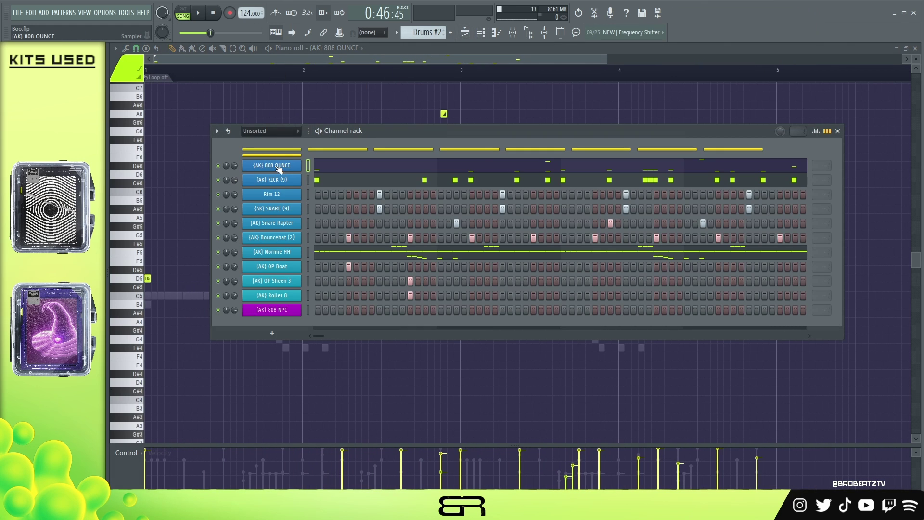
right_click(279, 169)
click(407, 166)
right_click(284, 183)
click(404, 181)
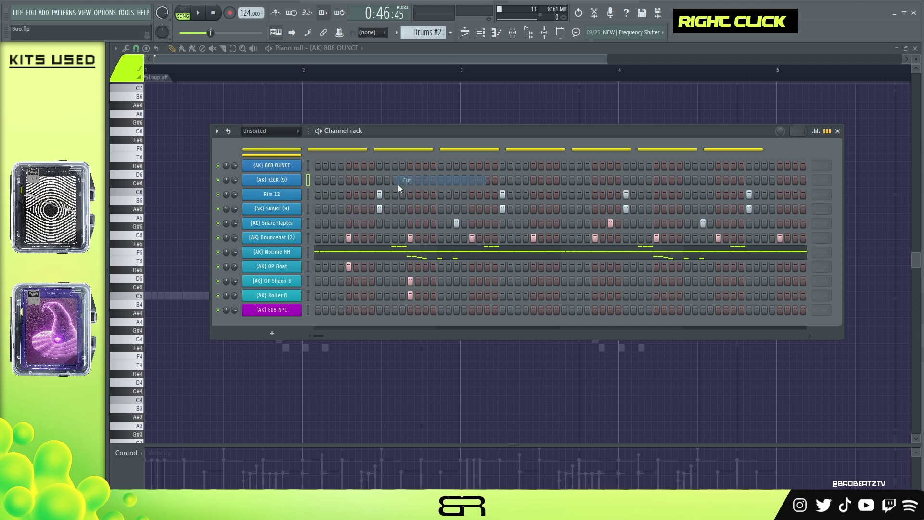
Write a two-bar (AK) 808 NPC line of two D5 and three A4 notes in Drums #2 and repeat it from bar 3
right_click(283, 313)
click(264, 318)
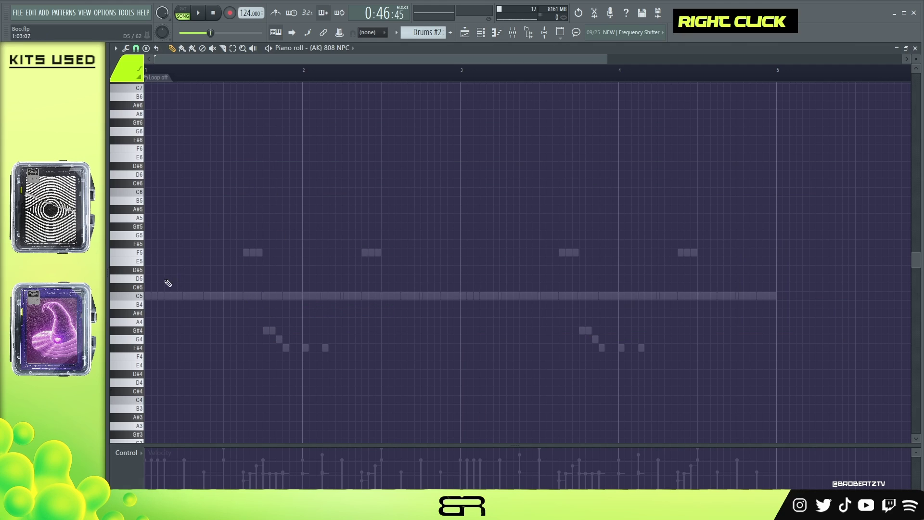
click(132, 281)
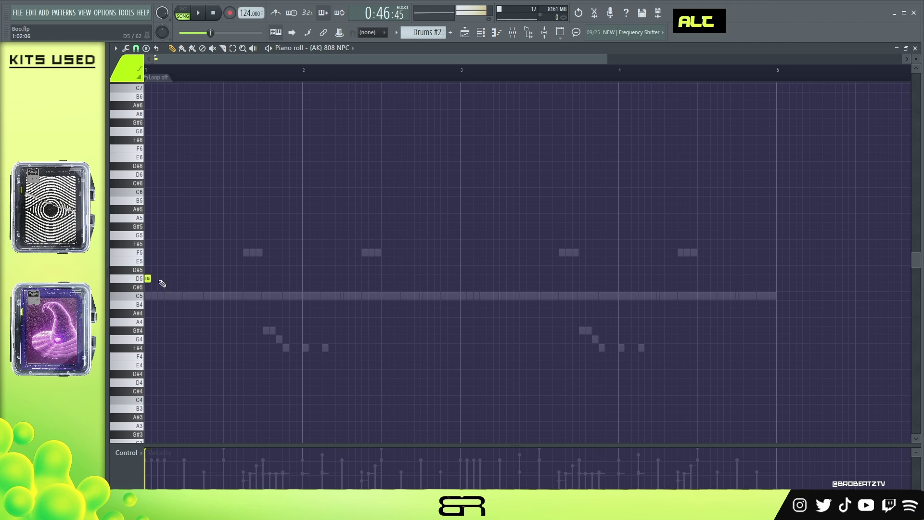
ctrl+click(207, 279)
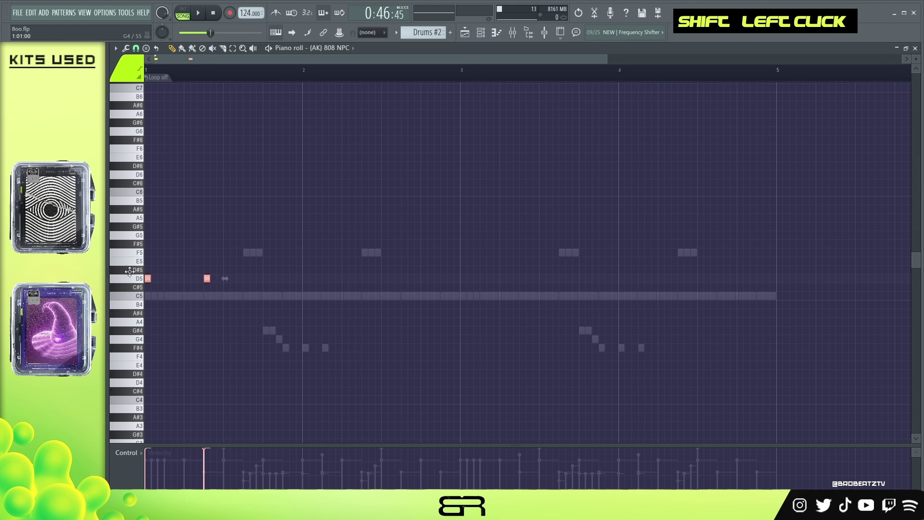
right_click(333, 324)
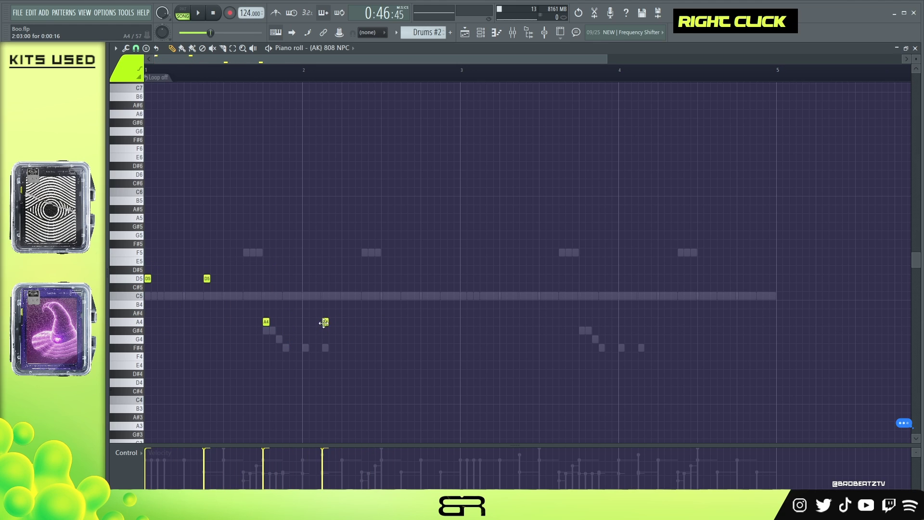
drag(324, 322, 344, 321)
key(ctrl+a)
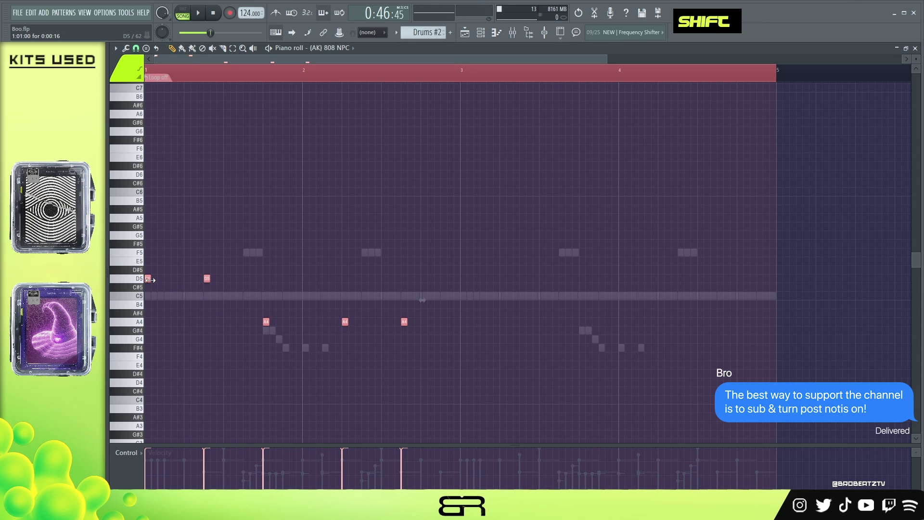
drag(149, 280, 463, 277)
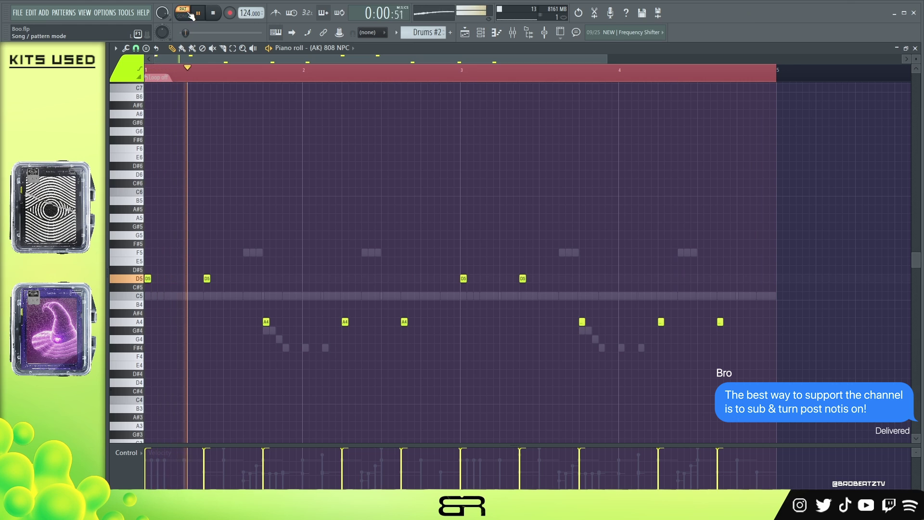
Program (AK) KICK (9) hits on steps 1, 13, 33 and 45 of Drums #2 during playback
click(482, 33)
key(space)
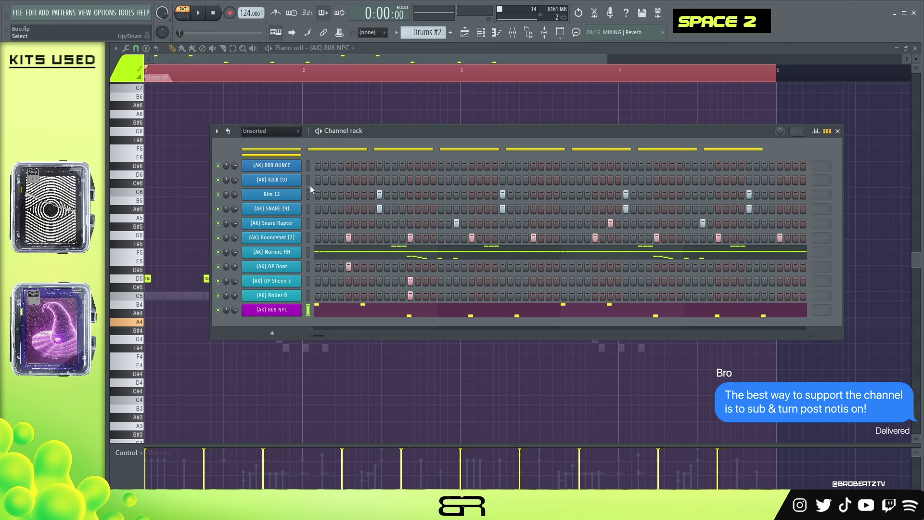
key(space)
click(534, 180)
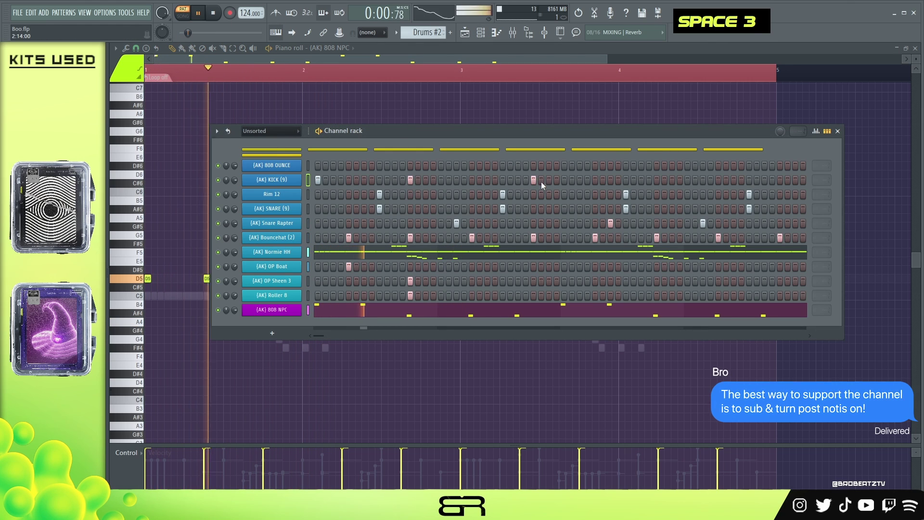
click(563, 181)
right_click(534, 181)
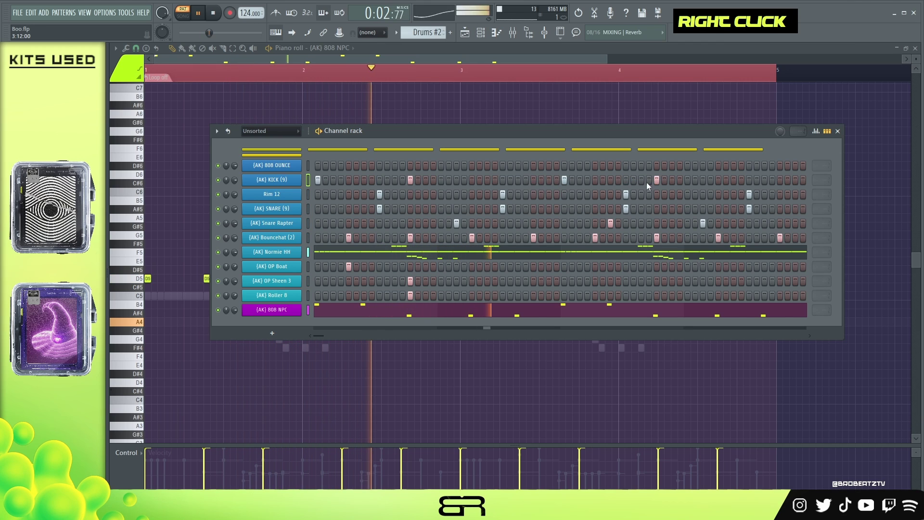
Layer the (AK) KICK (9) notes by duplicating them from C5 down to B4, and audition the pattern
right_click(272, 186)
click(327, 179)
key(space)
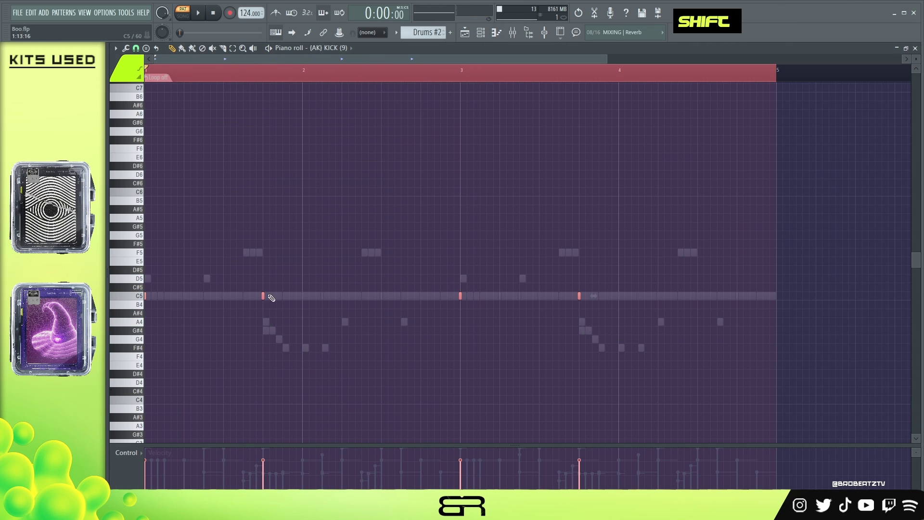
drag(260, 297, 272, 303)
alt+scroll(313, 274, up, 8)
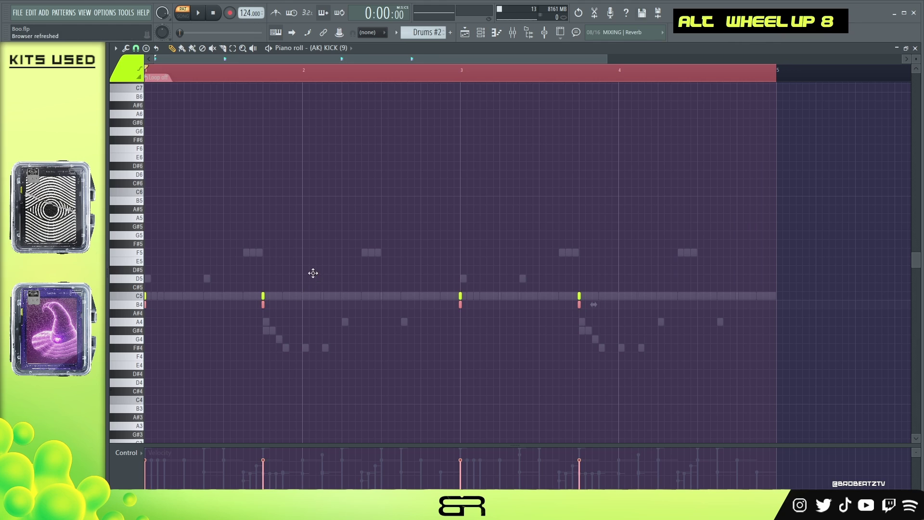
right_click(490, 76)
key(space)
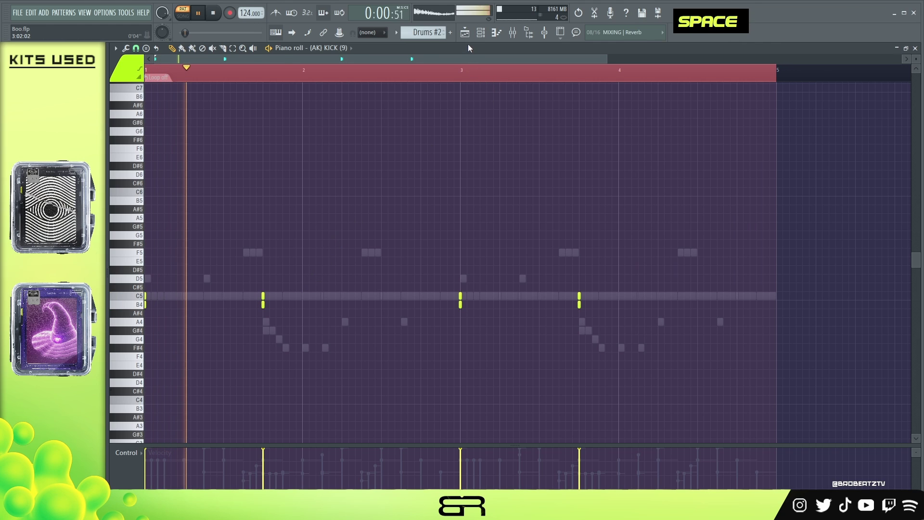
key(space)
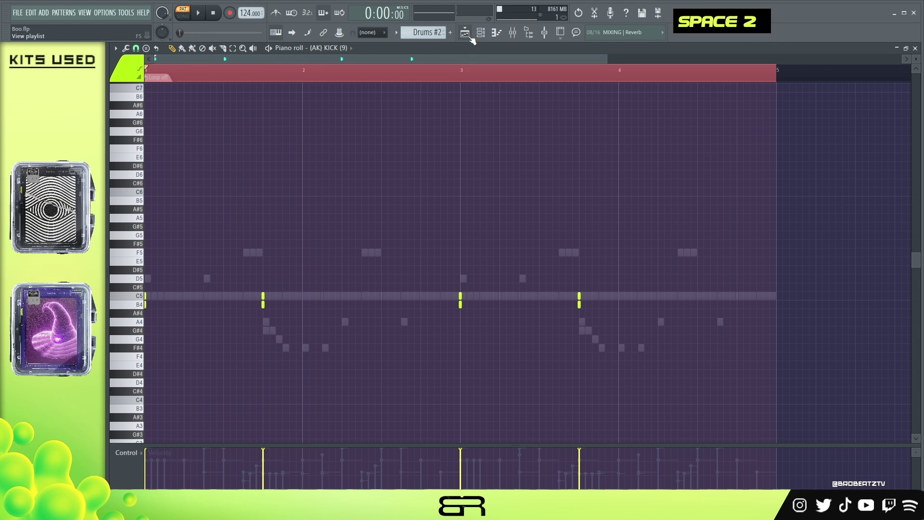
Replace the Drums clips between bars 37 and 45 on Track 6 with Drums #2 clips
click(471, 37)
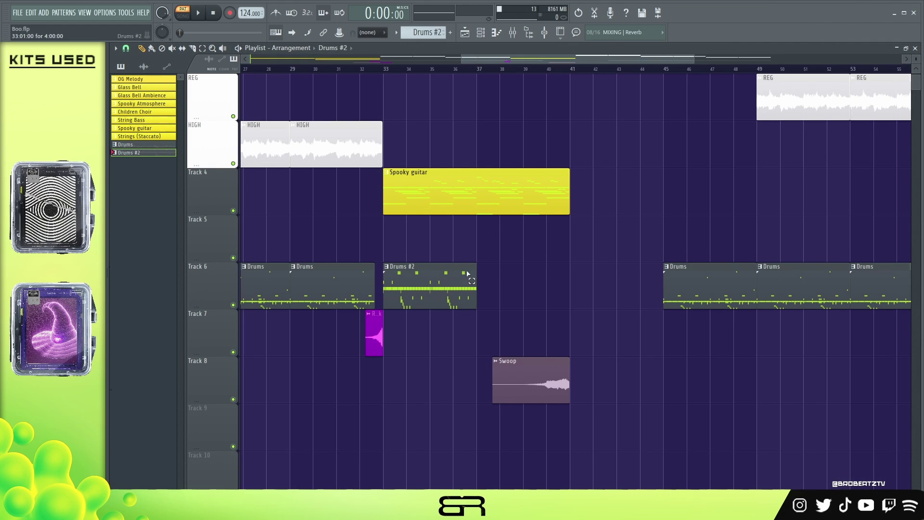
shift+click(527, 275)
shift+click(612, 289)
right_click(613, 248)
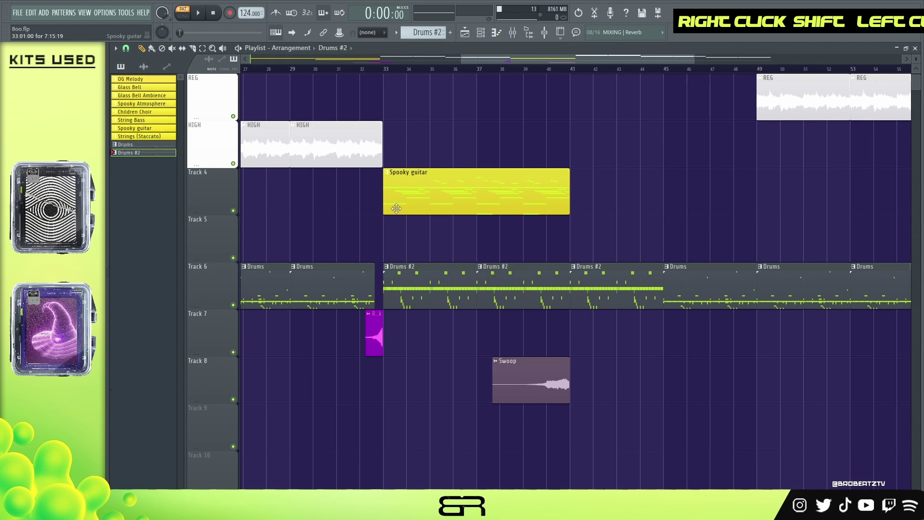
Make the Drums clip at bar 45 unique as Drums #3
double_click(668, 273)
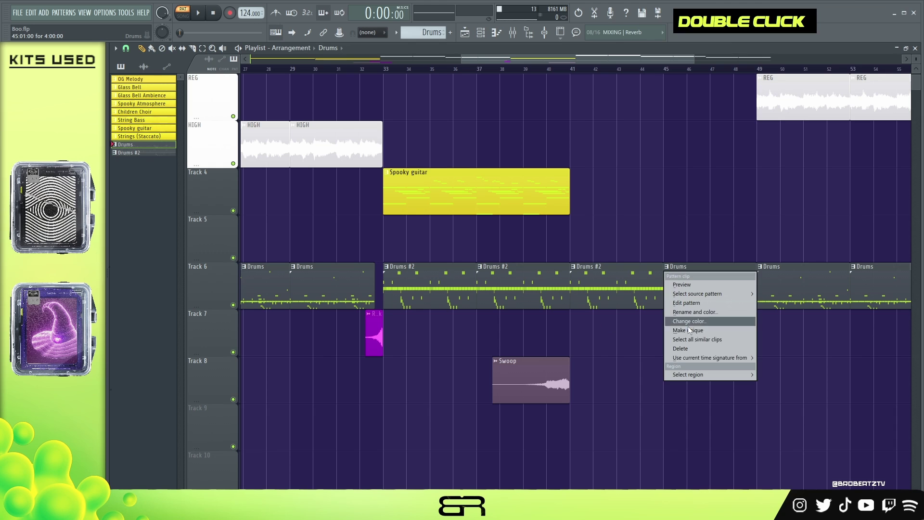
click(689, 330)
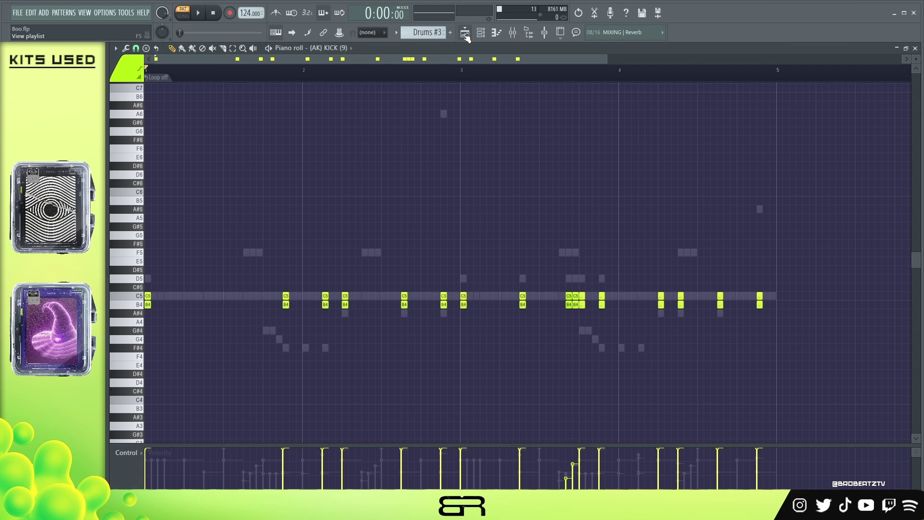
click(465, 33)
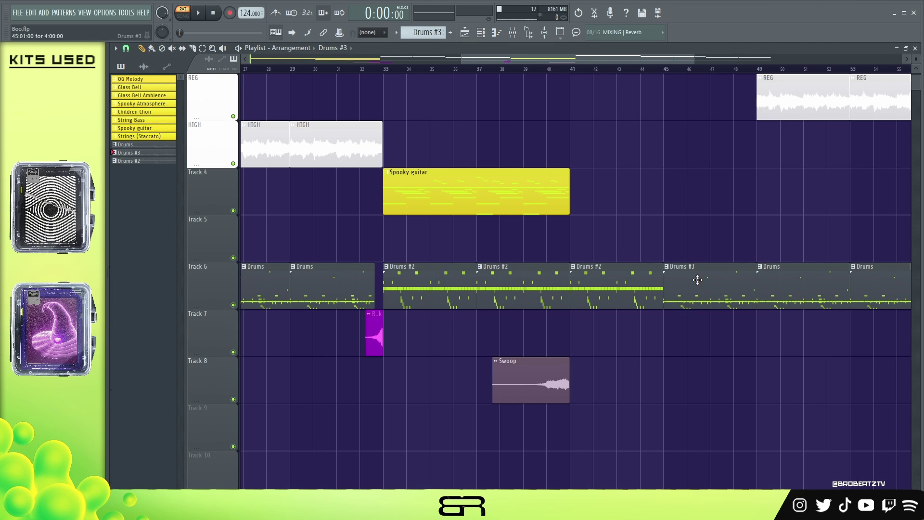
Replace the (AK) Normie HH part in Drums #2 with hits every two steps and open it in the piano roll
click(486, 33)
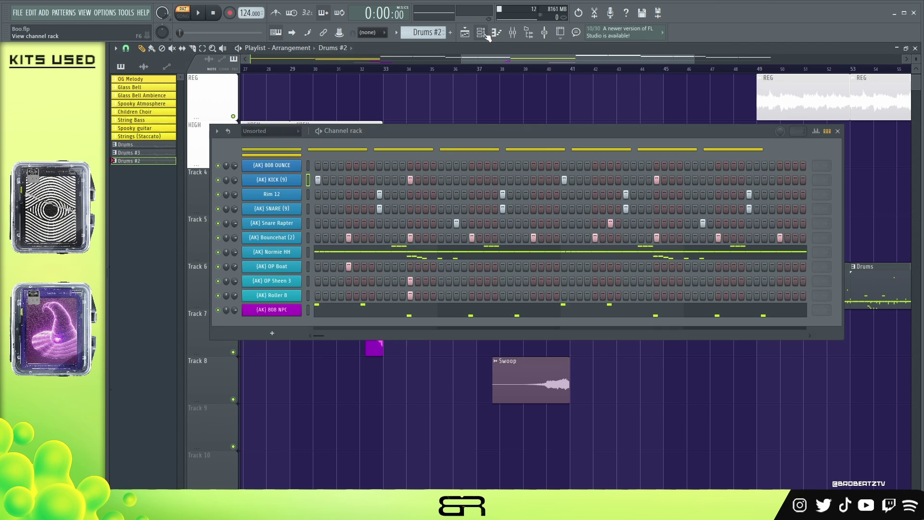
right_click(294, 257)
click(433, 285)
right_click(294, 258)
click(346, 252)
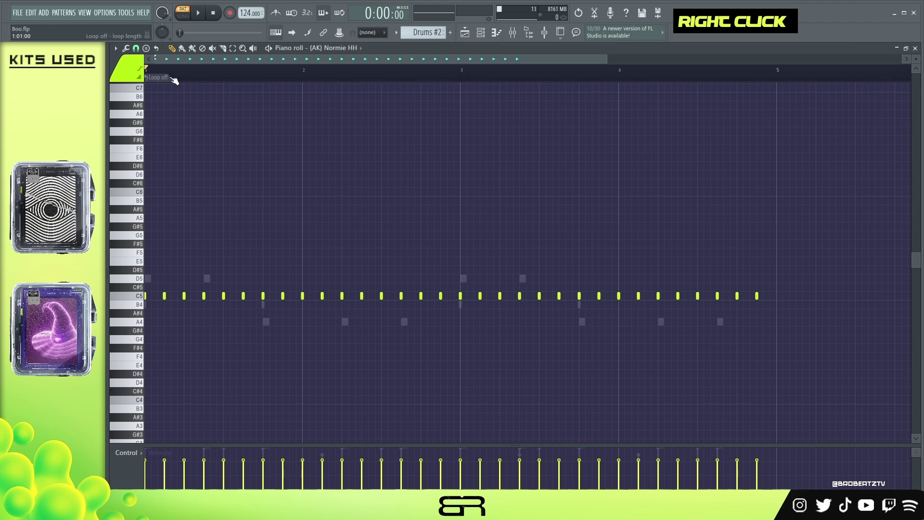
Add a three-note D5 hi-hat roll at the start of bar 1 and copy it to beat 2 of bar 2
click(145, 278)
click(152, 279)
click(159, 278)
key(space)
drag(157, 279, 356, 279)
key(space)
key(space)
Add a B4 hi-hat hit near beat 4 of bar 1 and A4 and B4 hits late in bar 2, auditioning them
click(271, 305)
key(space)
key(space)
key(space)
key(space)
click(409, 323)
key(space)
key(space)
click(415, 305)
Replace the hi-hat notes in bars 3 and 4 with a copy of the first two bars
drag(878, 222, 450, 342)
right_click(461, 298)
key(ctrl+a)
drag(156, 280, 472, 286)
Try a run of F#4 hi-hat hits around beat 4 of bar 3 and audition it
ctrl+click(576, 348)
click(581, 349)
click(587, 349)
click(593, 348)
click(600, 348)
drag(569, 334, 608, 364)
key(space)
key(space)
right_click(580, 350)
Delete the A4 and B4 hi-hat hits late in bar 4 and audition the pattern
right_click(724, 322)
right_click(731, 305)
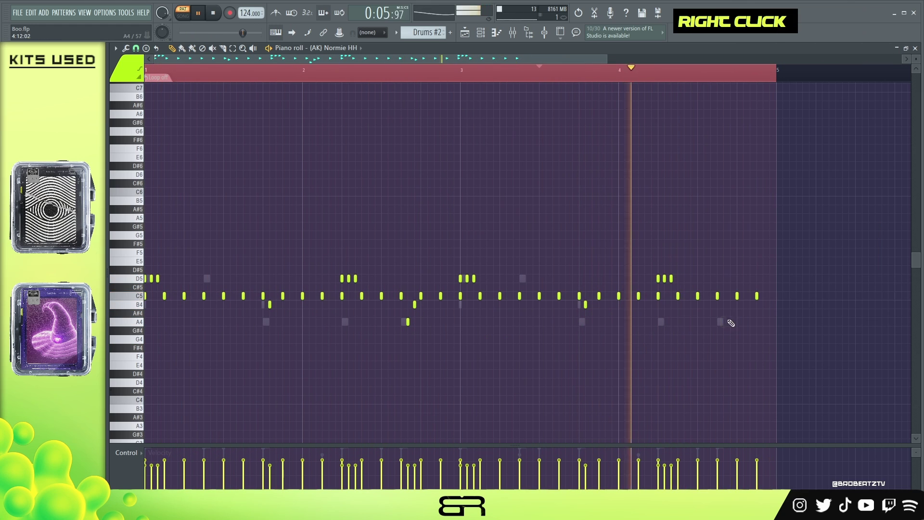
key(space)
key(space)
Move the three-note D5 hi-hat roll in bar 4 slightly earlier so its last hit lands on beat 2, and audition it
ctrl+drag(547, 267, 680, 286)
drag(659, 279, 646, 279)
key(space)
key(space)
ctrl+click(641, 256)
key(space)
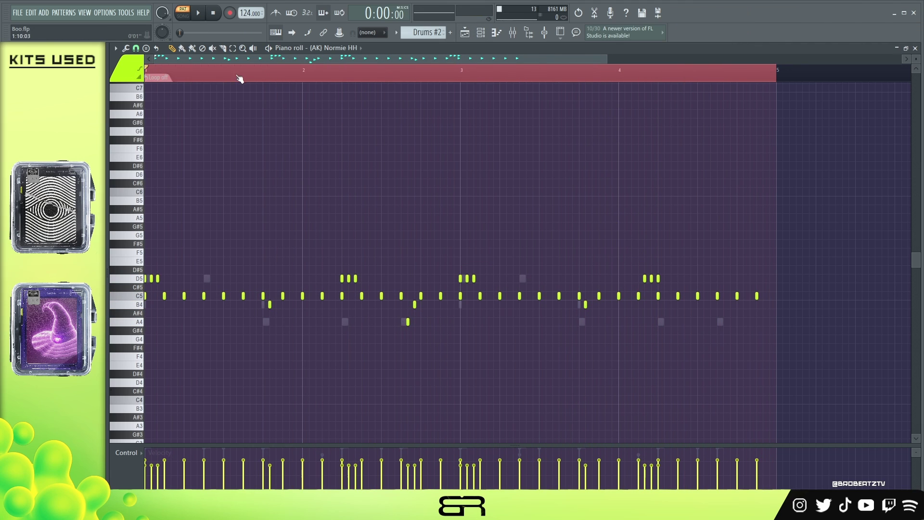
Audition the complete four-bar Normie HH pattern of Drums #2
click(137, 49)
right_click(251, 161)
key(space)
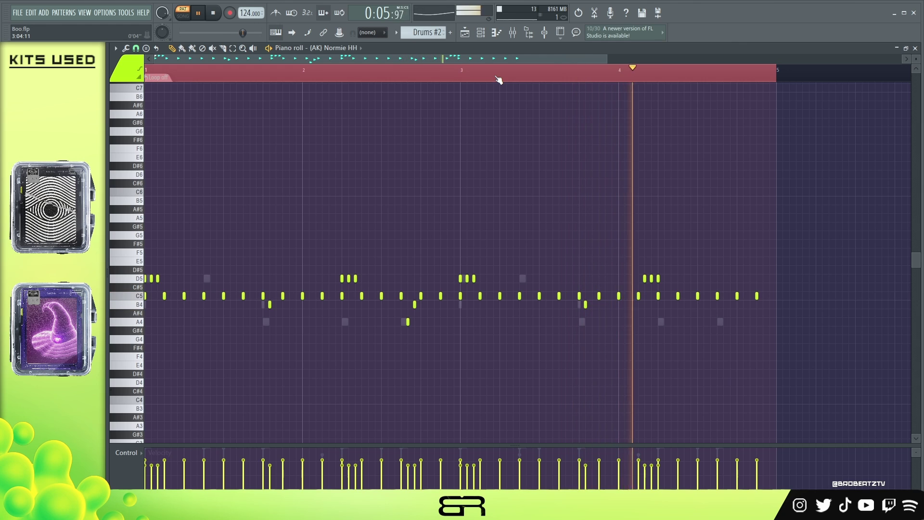
key(space)
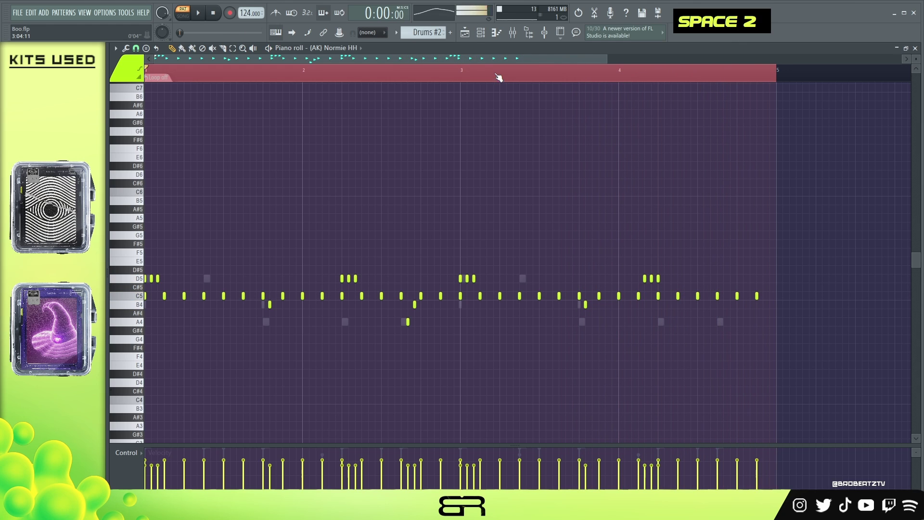
Copy the Normie HH pattern from Drums #2 for use in Drums #3 and clear the 808 OUNCE row in Drums #3
click(480, 34)
right_click(284, 255)
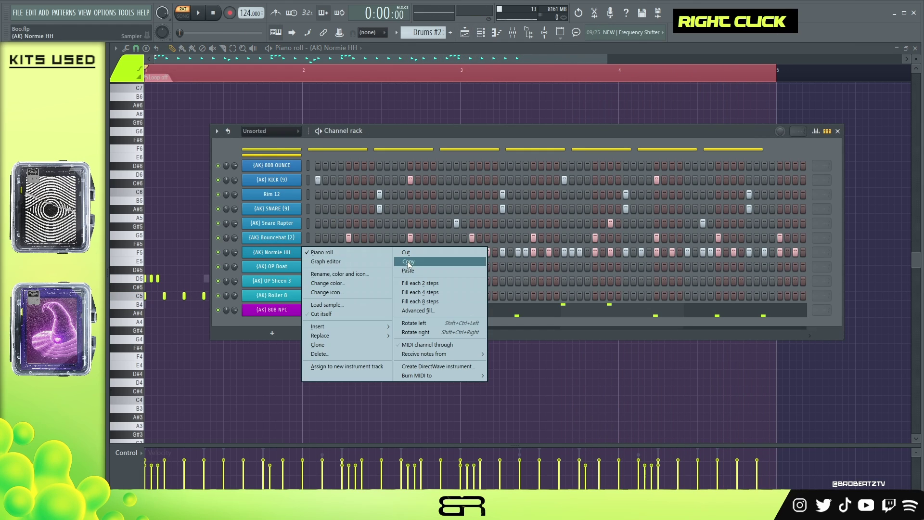
scroll(434, 33, up, 1)
scroll(434, 34, down, 2)
scroll(434, 34, up, 1)
scroll(433, 34, down, 1)
right_click(289, 254)
click(408, 262)
scroll(421, 32, down, 1)
right_click(288, 170)
click(409, 174)
scroll(421, 32, down, 2)
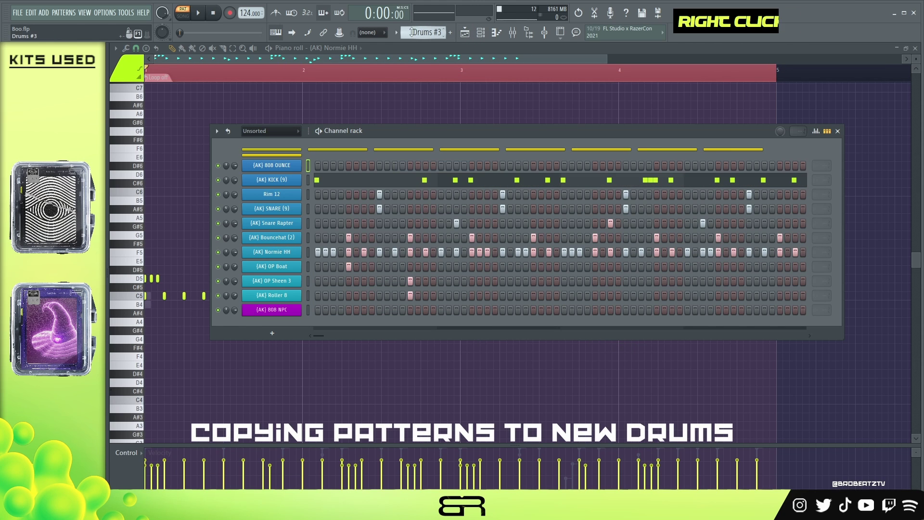
Replace the KICK (9) pattern in Drums #3 with a copy of the kick steps from Drums #2
right_click(288, 180)
click(412, 189)
scroll(421, 32, up, 3)
scroll(421, 32, down, 2)
right_click(288, 181)
click(411, 199)
Copy the 808 NPC notes from Drums #2 into the 808 NPC channel of Drums #3
scroll(426, 33, up, 1)
right_click(283, 313)
click(407, 319)
scroll(426, 33, down, 1)
right_click(291, 310)
click(435, 330)
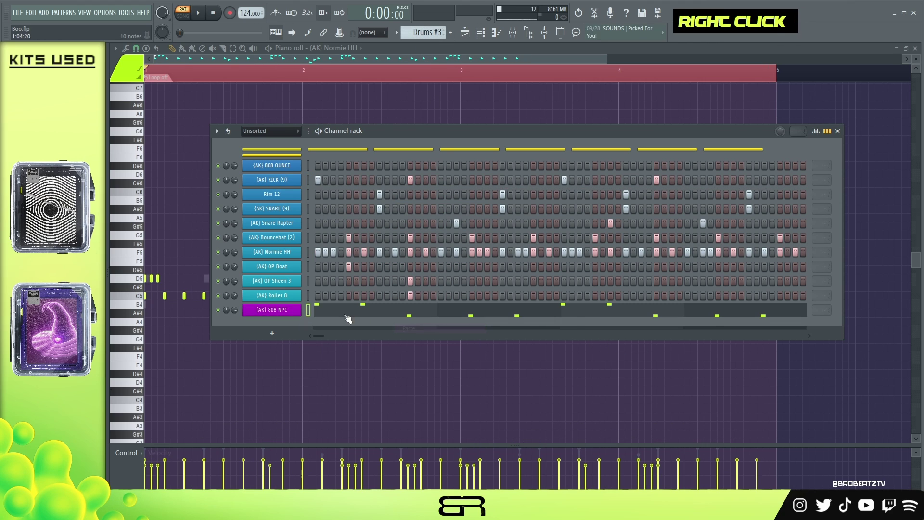
Raise the first 808 NPC note in Drums #3 by an octave to D6 and audition it
click(347, 314)
key(ctrl+Up)
right_click(162, 174)
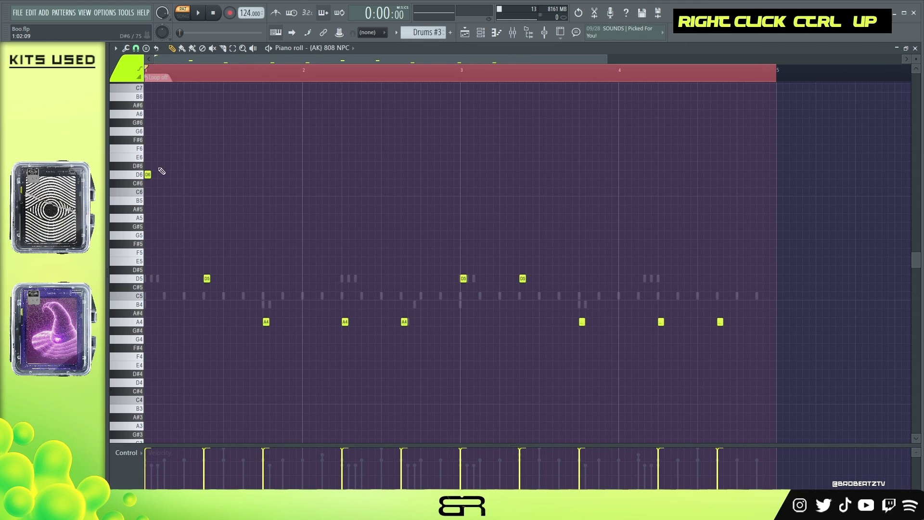
key(space)
key(space)
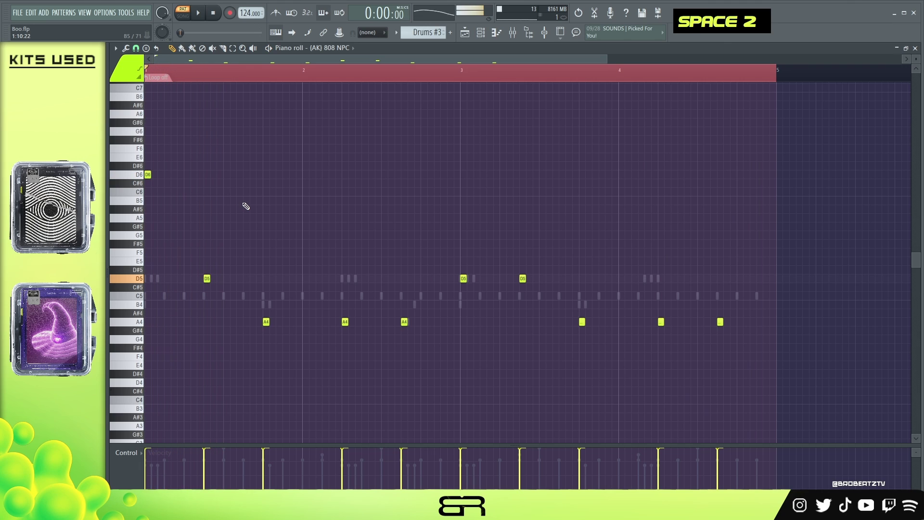
key(space)
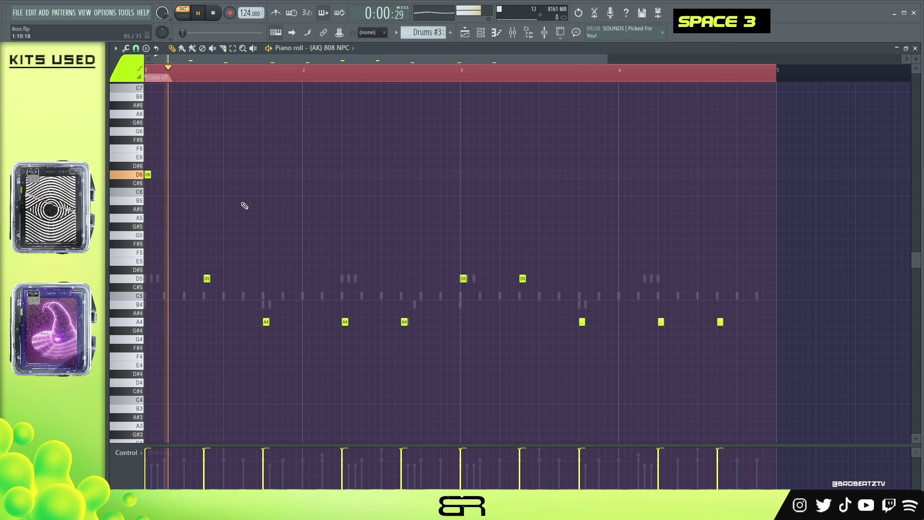
key(space)
key(space)
key(space)
key(space)
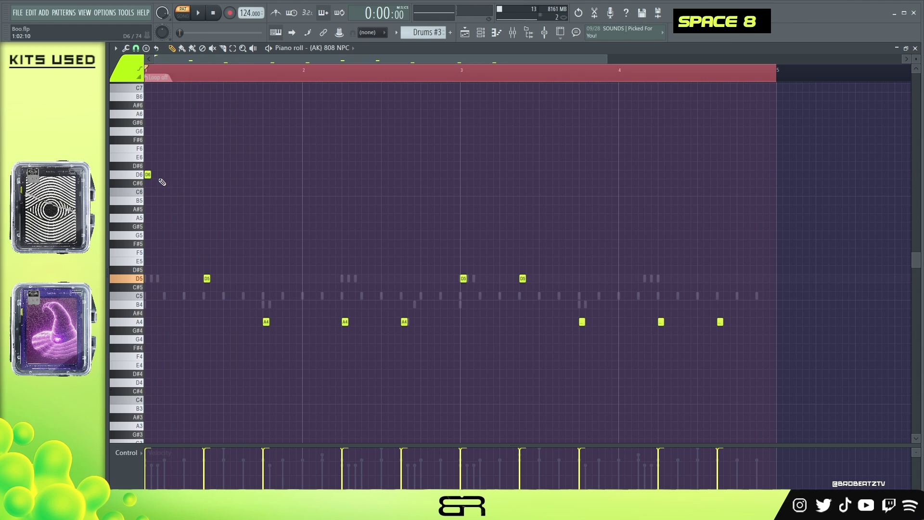
Add a quick run of three D6 notes leading into beat 4 of bar 1 and audition it
key(space)
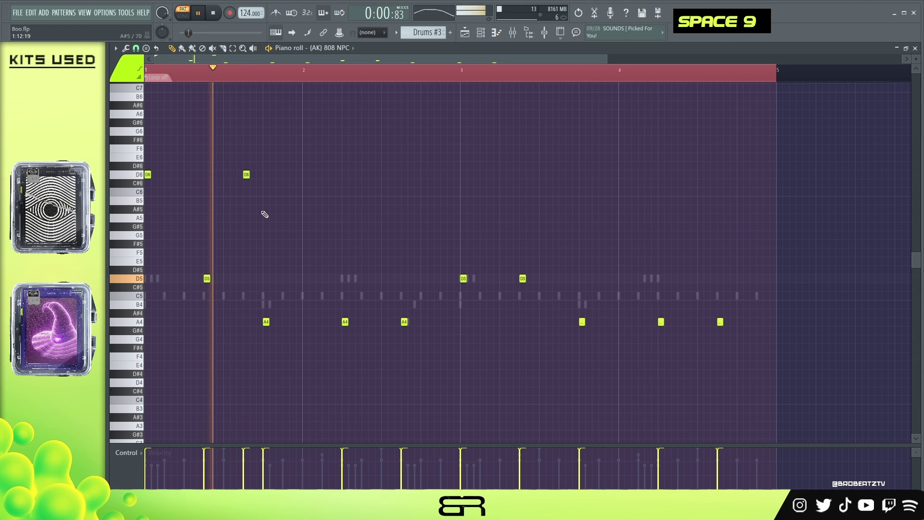
double_click(259, 175)
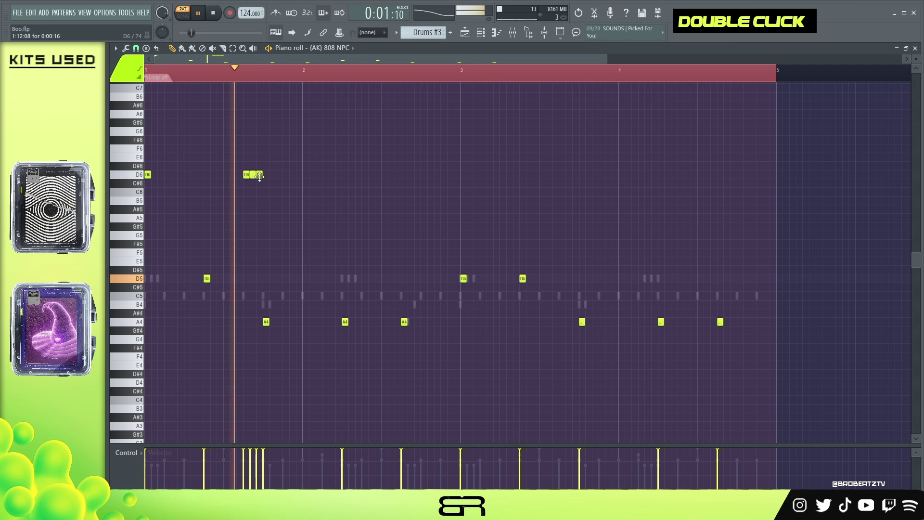
key(space)
key(space)
Ramp the velocities of the three-note D6 run upward from low, keep the following A4 note at full velocity, and audition the pattern
right_click(243, 481)
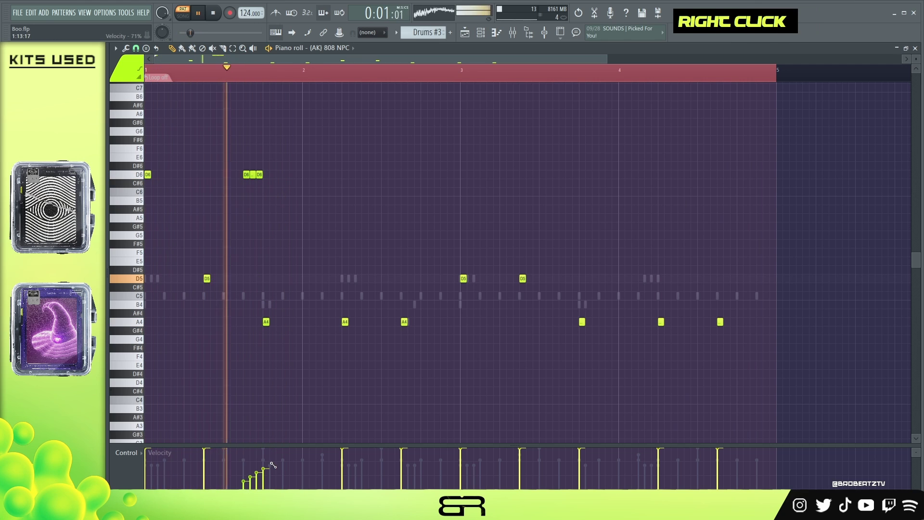
key(space)
key(space)
right_click(298, 331)
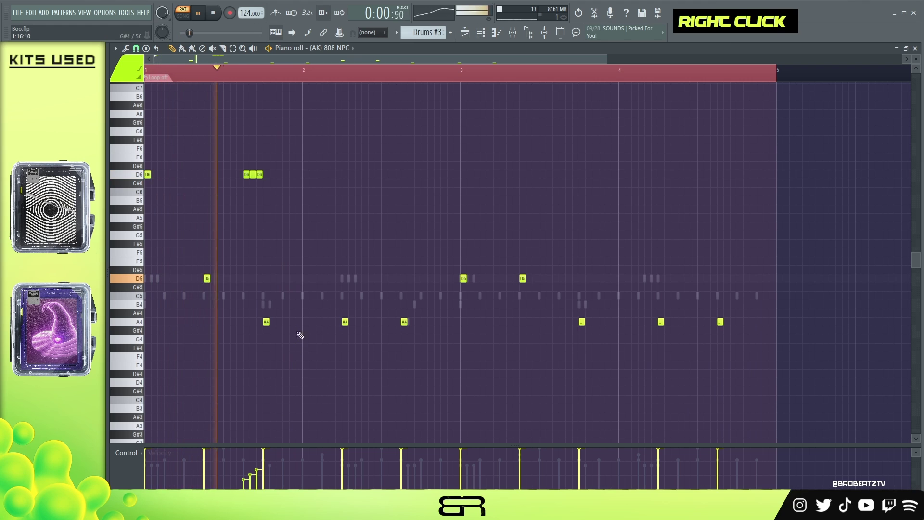
key(space)
Copy the three-note run to A4 just before beat 3 of bar 2 at full velocity, and add an A4 note shortly before bar 3
ctrl+drag(288, 192, 229, 153)
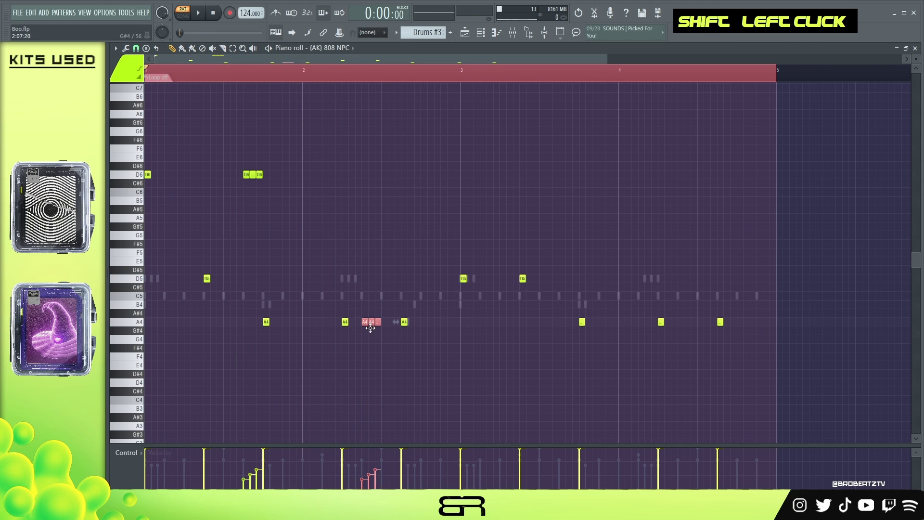
right_click(377, 412)
key(space)
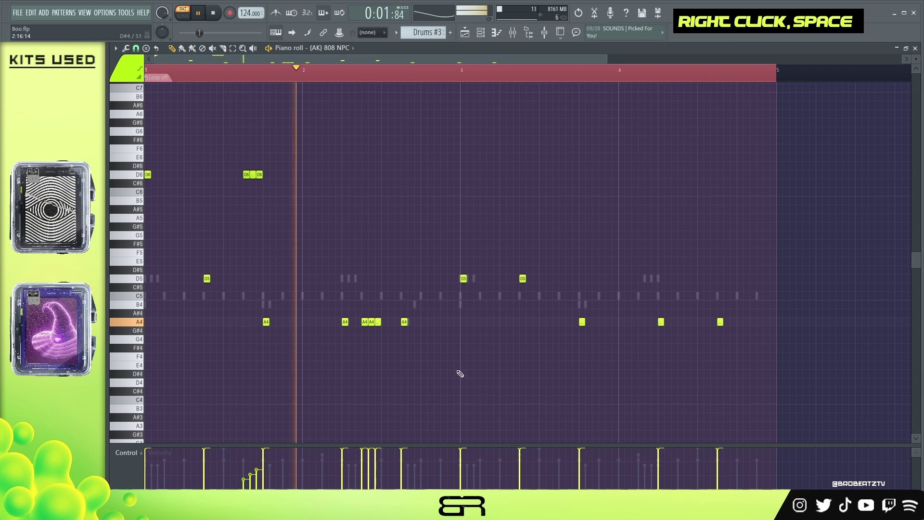
right_click(460, 374)
click(442, 323)
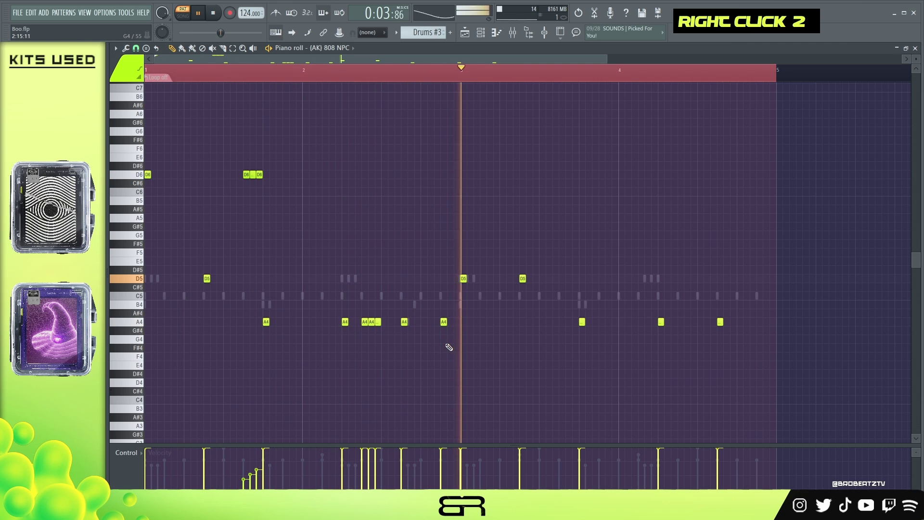
key(space)
Try a rising velocity ramp on the three-note A4 run in bar 2, audition it, and return the run to full velocity
ctrl+drag(393, 312, 348, 338)
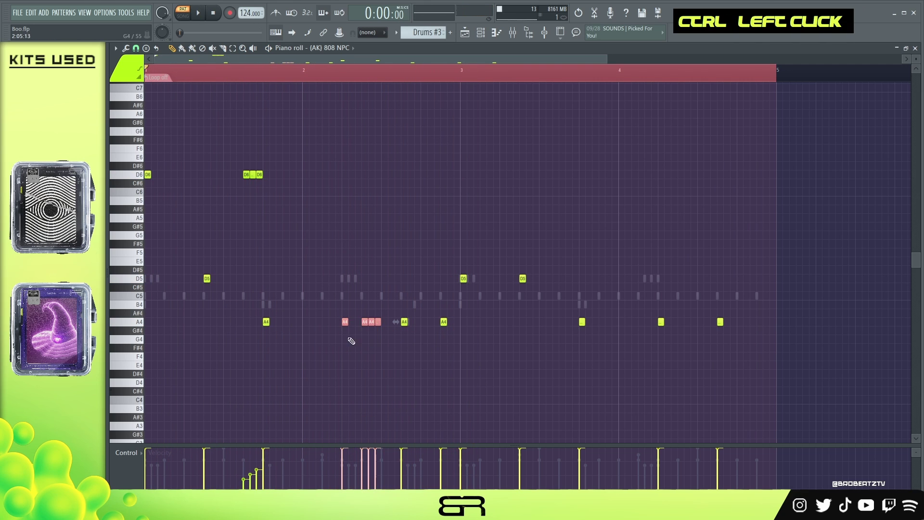
right_click(385, 442)
key(space)
right_click(483, 380)
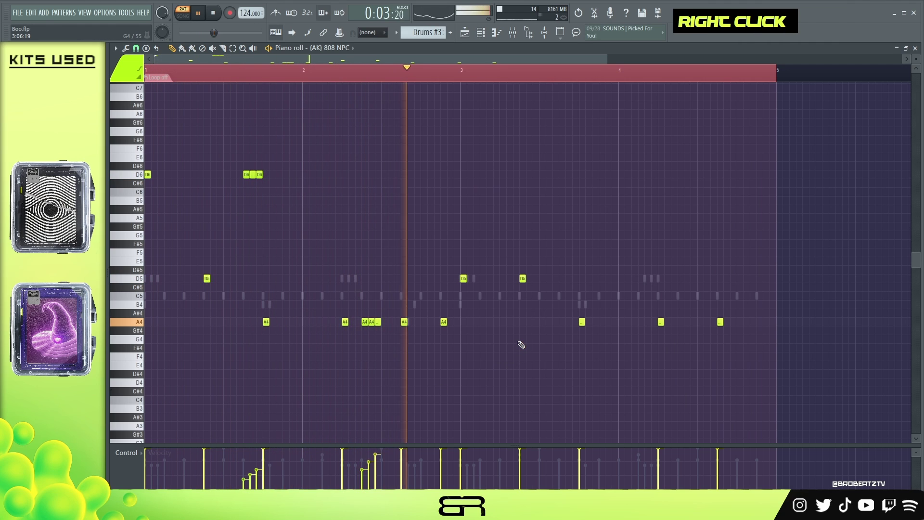
ctrl+drag(384, 313, 361, 332)
alt+scroll(402, 351, up, 9)
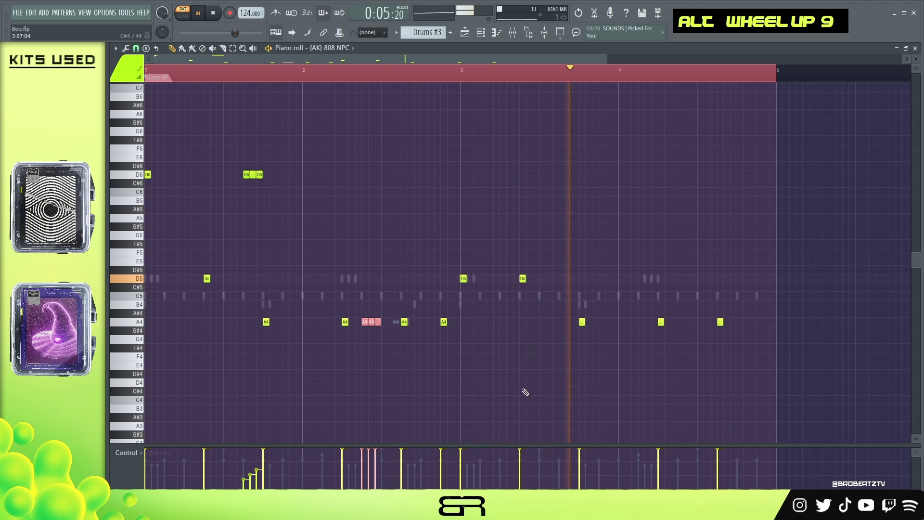
right_click(471, 243)
key(space)
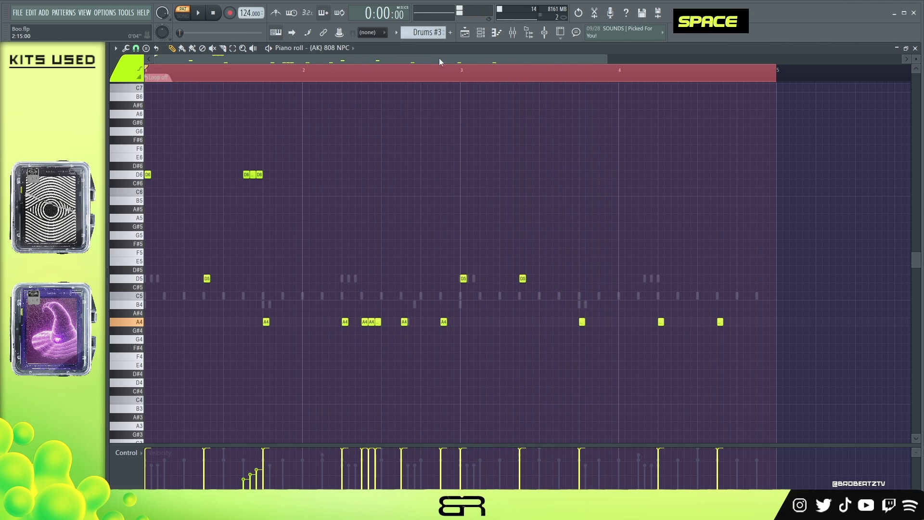
Play the arrangement in song mode through the guitar transition at bar 33 and from bar 44 into the Drums #3 section
click(471, 33)
right_click(592, 231)
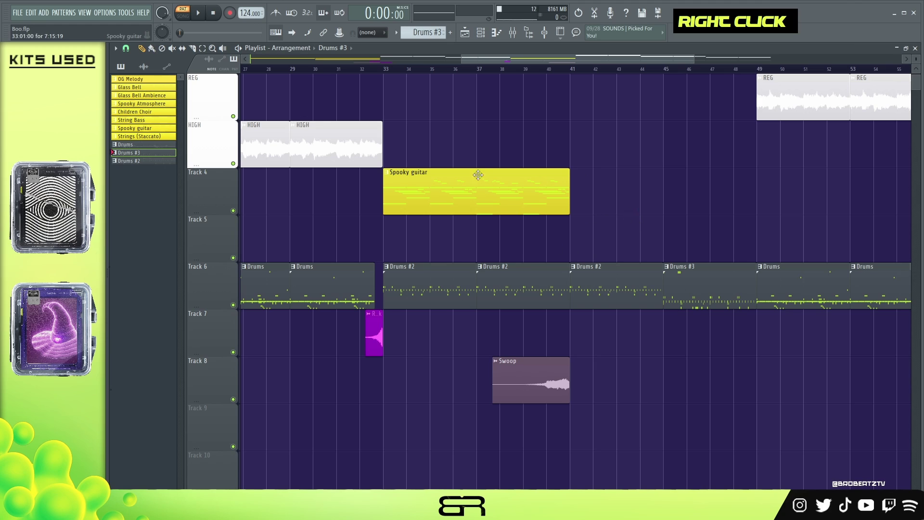
right_click(384, 70)
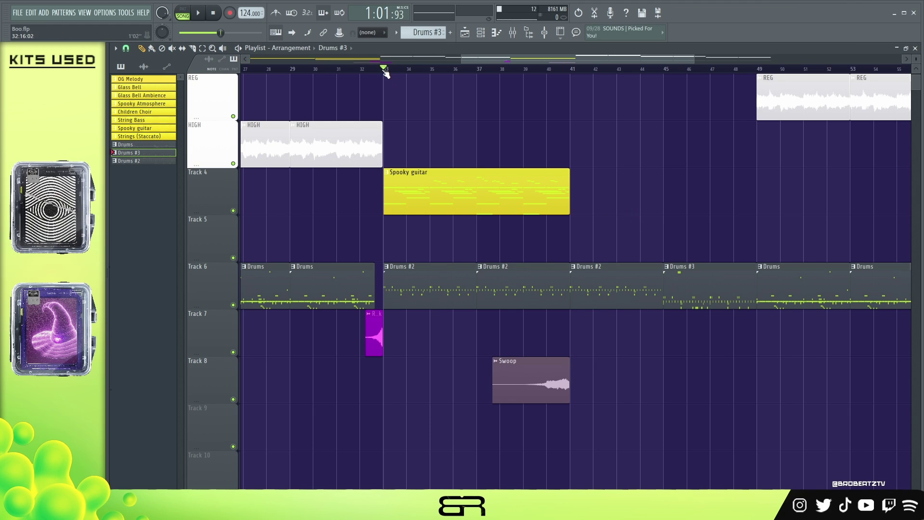
key(space)
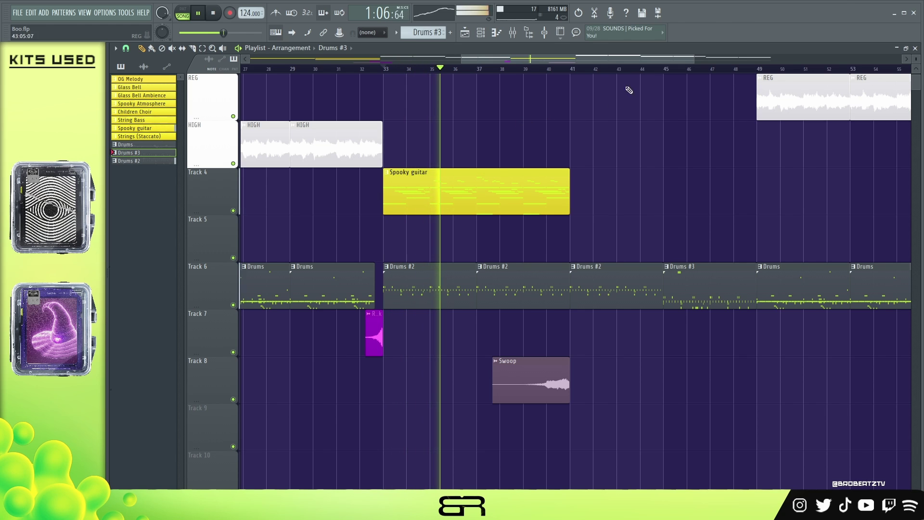
key(space)
click(642, 69)
key(space)
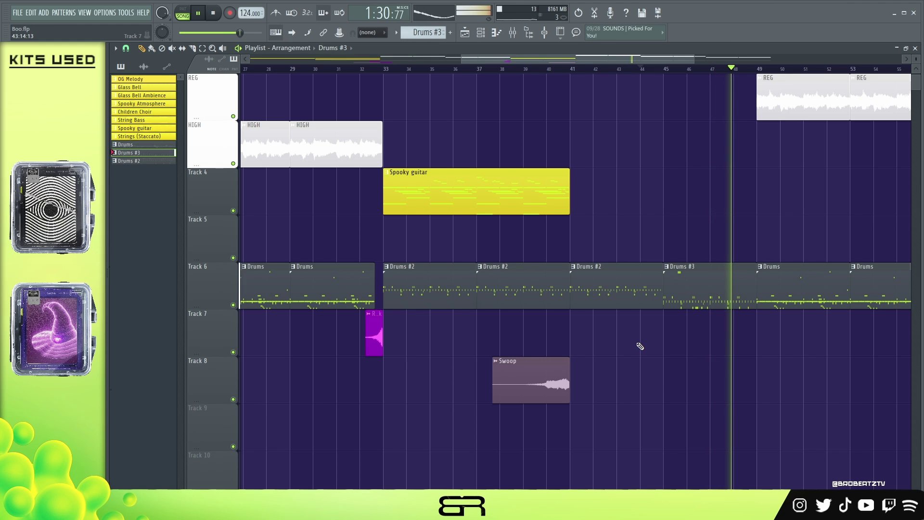
scroll(648, 323, up, 1)
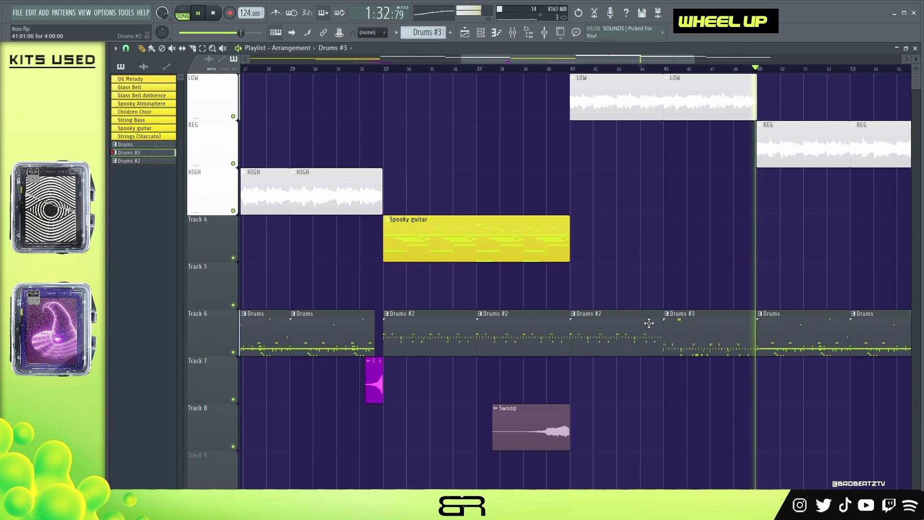
key(space)
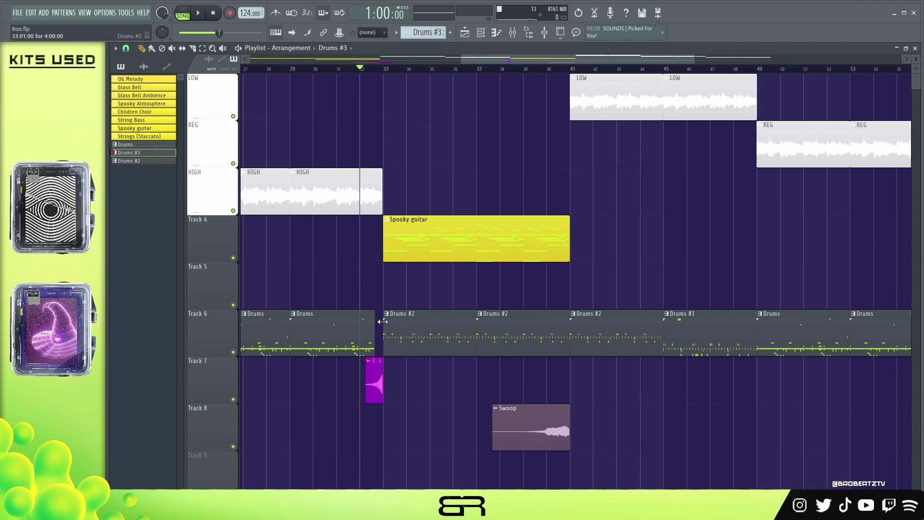
key(space)
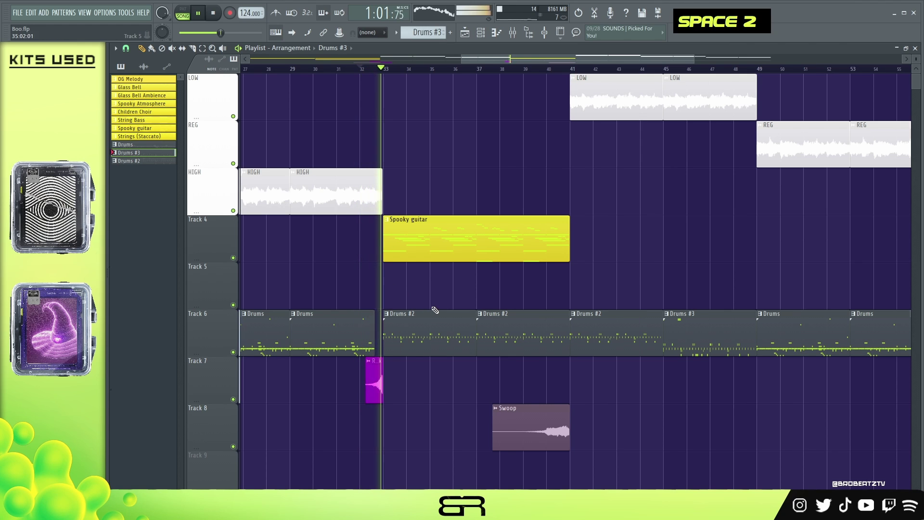
key(space)
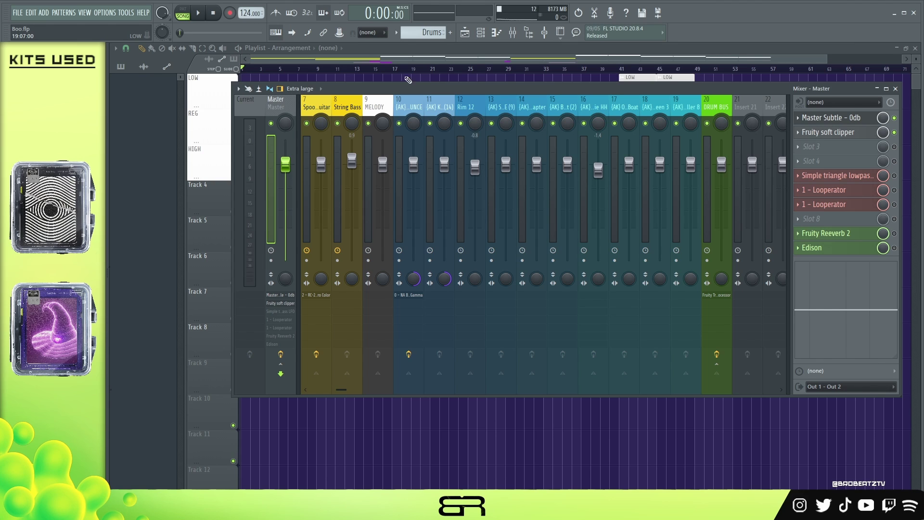
Reposition the mixer over the playlist and inspect the two Looperator effects on the Master track
drag(393, 87, 371, 221)
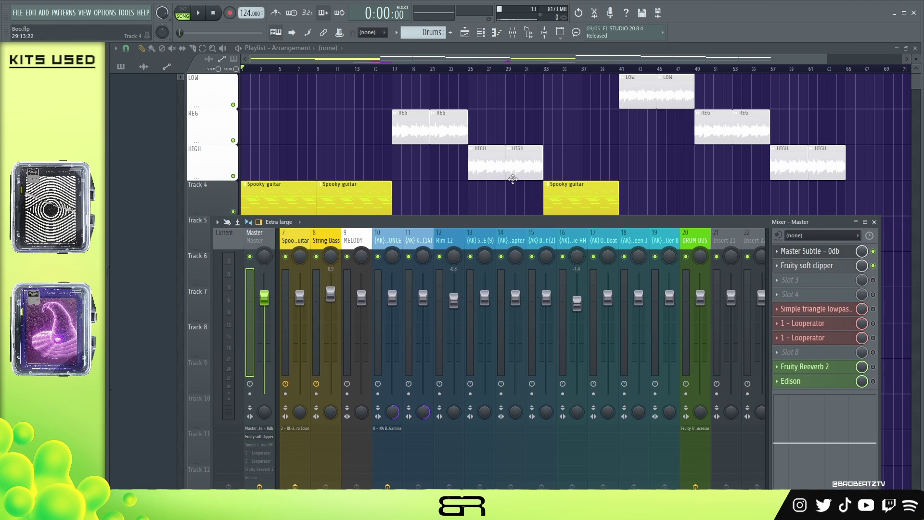
drag(465, 226, 495, 89)
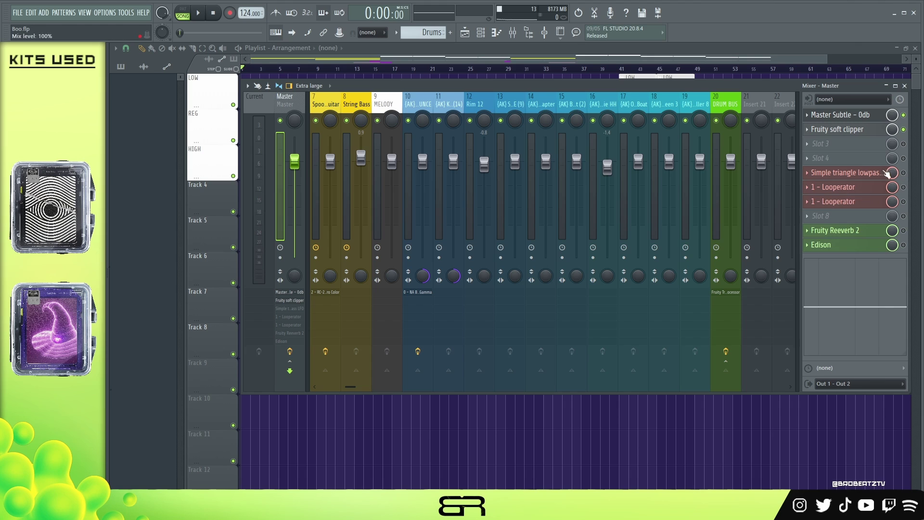
click(854, 190)
click(855, 190)
click(854, 190)
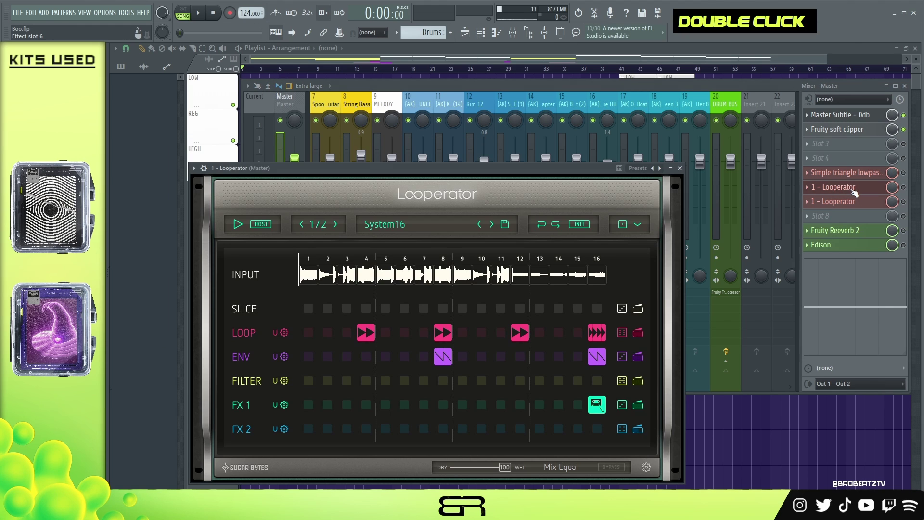
click(855, 191)
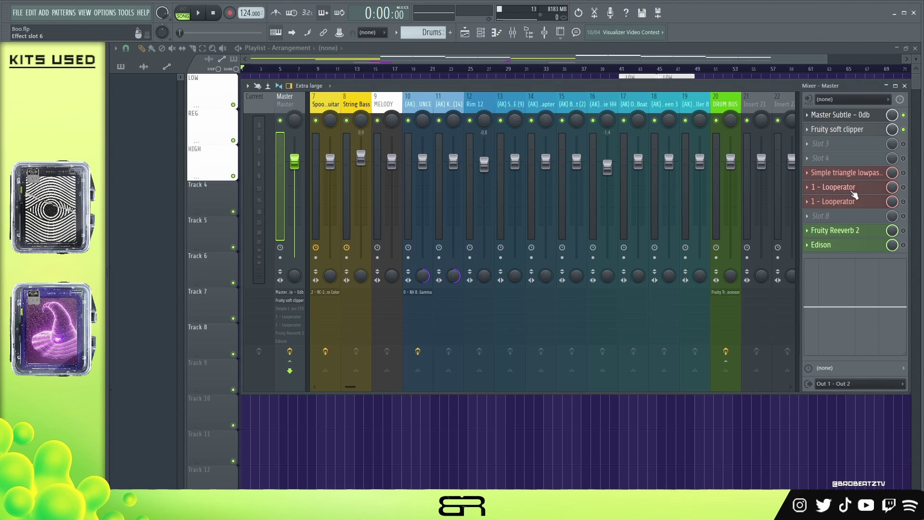
click(854, 202)
click(855, 202)
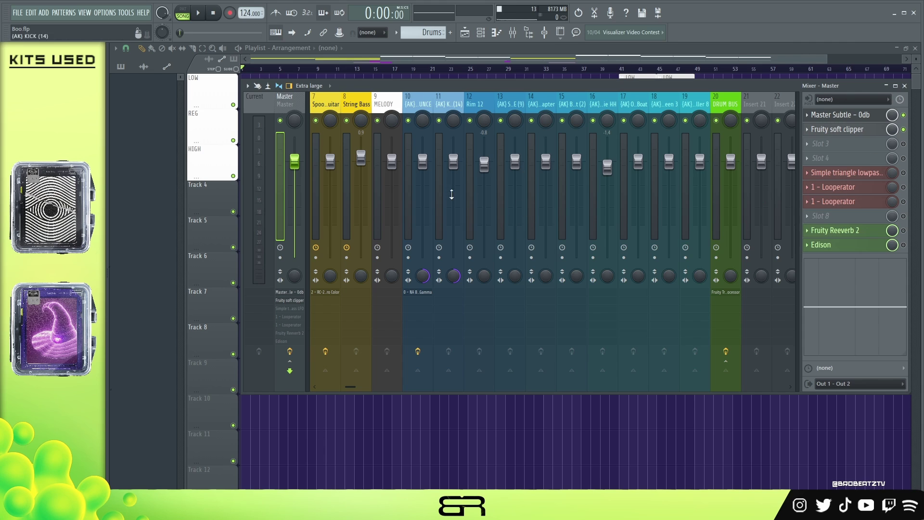
Enable the Simple triangle lowpass LFO and both Looperator effects on the Master, and create automation clips for their three mix levels
click(904, 172)
click(904, 187)
right_click(894, 174)
click(889, 243)
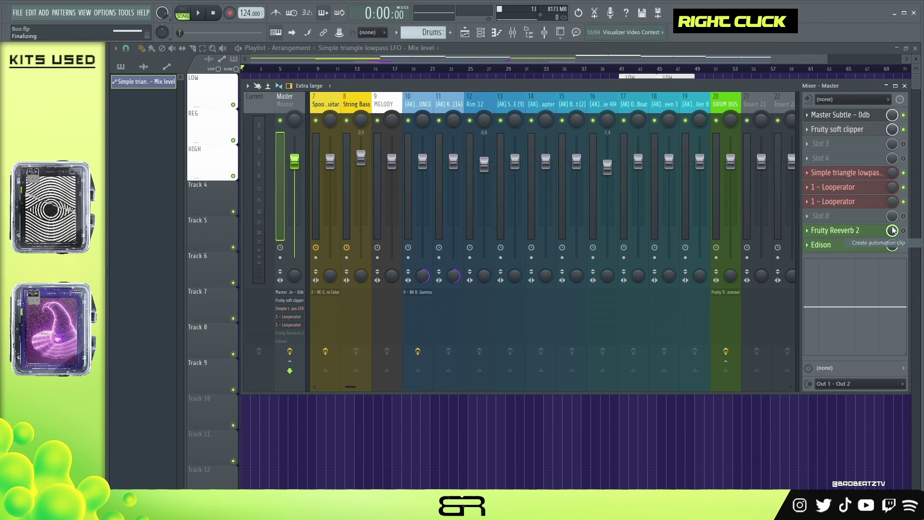
right_click(894, 188)
click(889, 260)
right_click(893, 202)
click(889, 274)
click(513, 33)
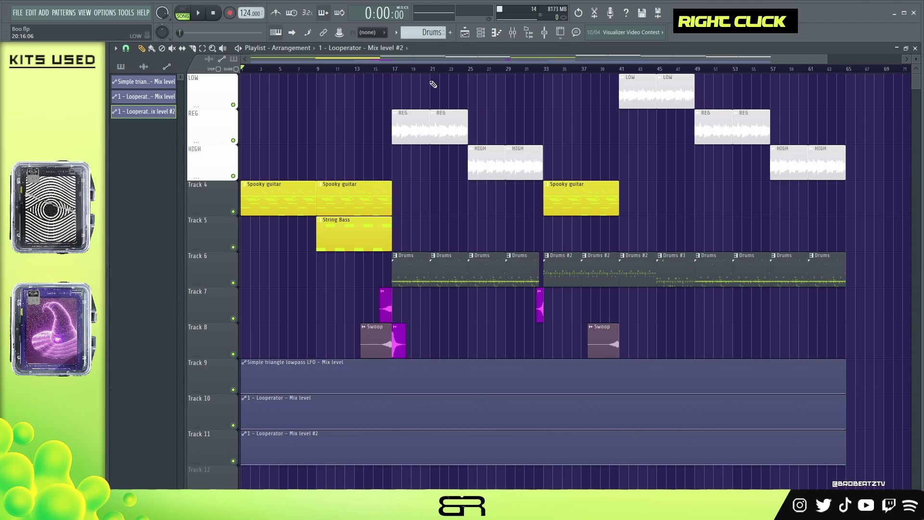
Shape the lowpass LFO mix automation as a ramp from zero at bar 31 to 100% at bar 33, dropping straight back to zero
mouse_move(241, 392)
mouse_down()
mouse_move(237, 355)
mouse_move(242, 395)
mouse_up()
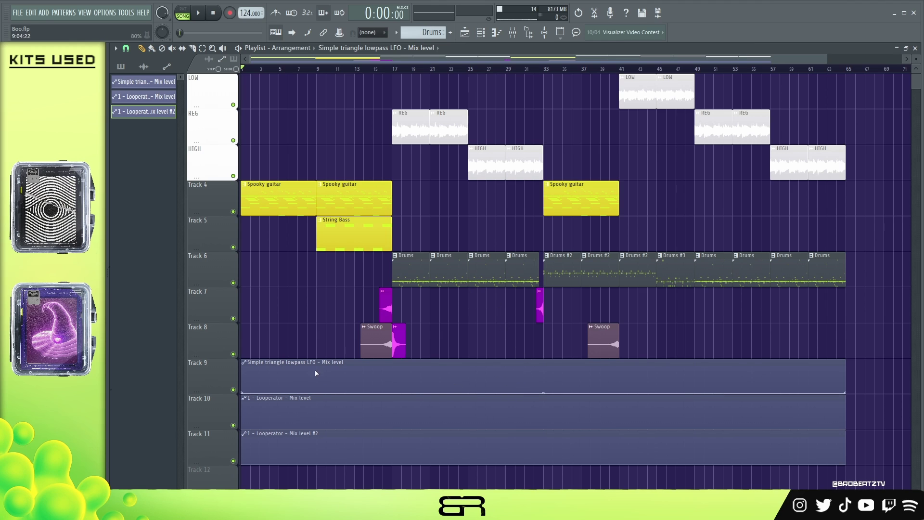
right_click(517, 391)
right_click(540, 378)
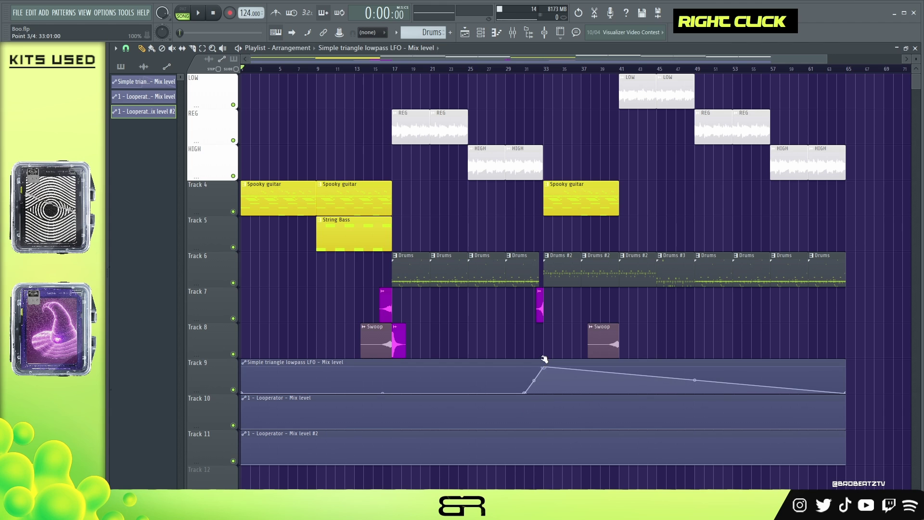
right_click(545, 383)
scroll(548, 72, up, 5)
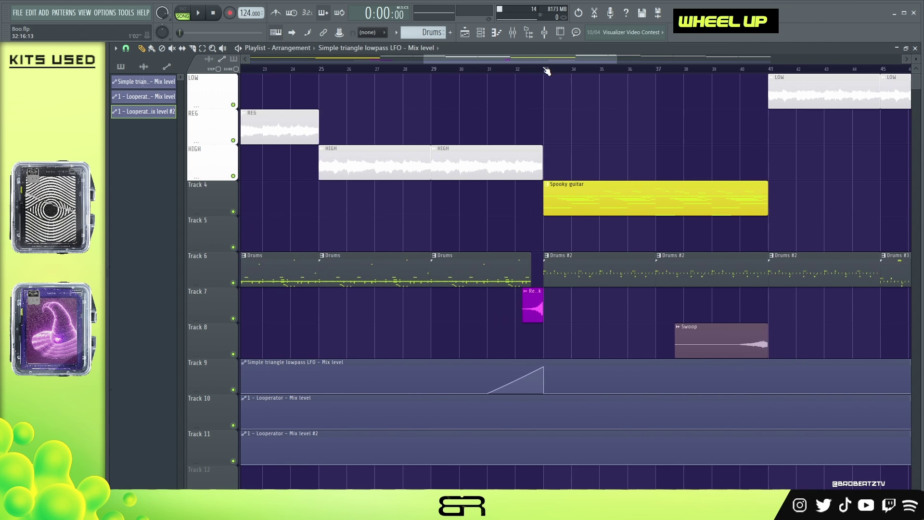
drag(545, 368, 543, 368)
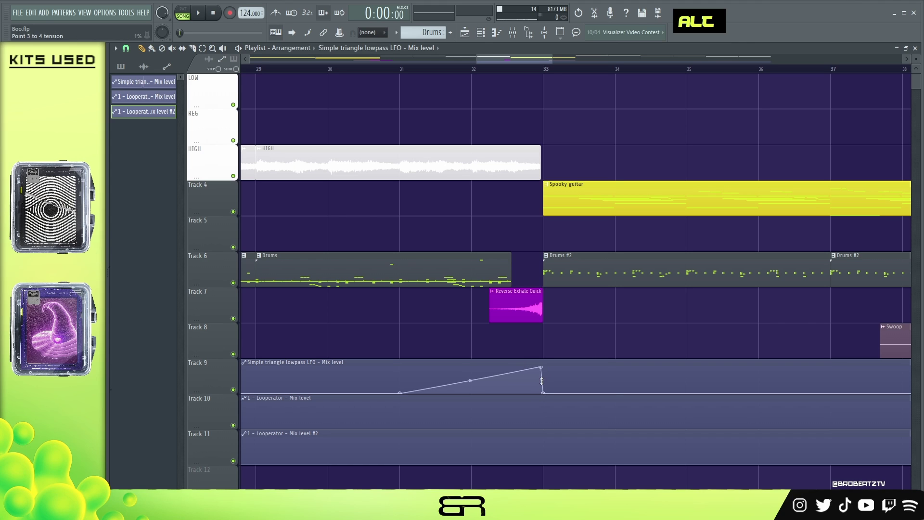
Audition the lowpass transition by playing the song from bar 31 past the guitar entry at bar 33
click(403, 72)
key(space)
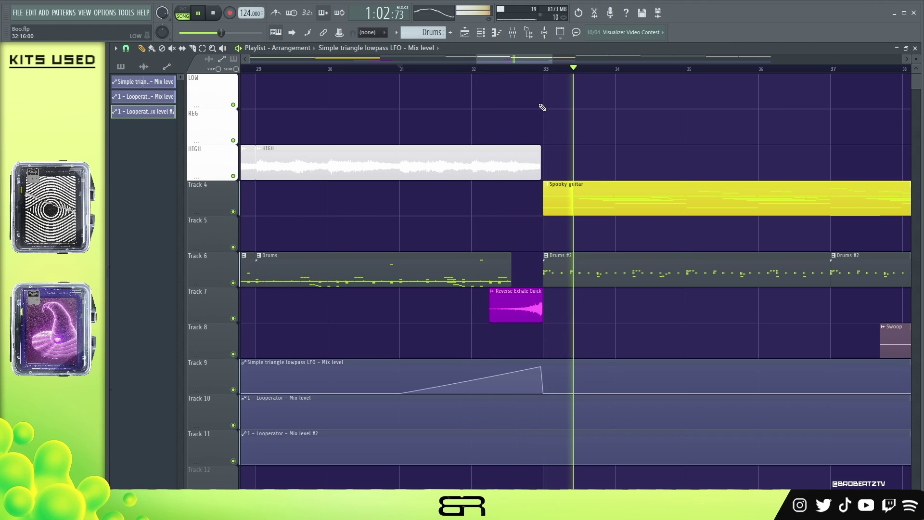
key(space)
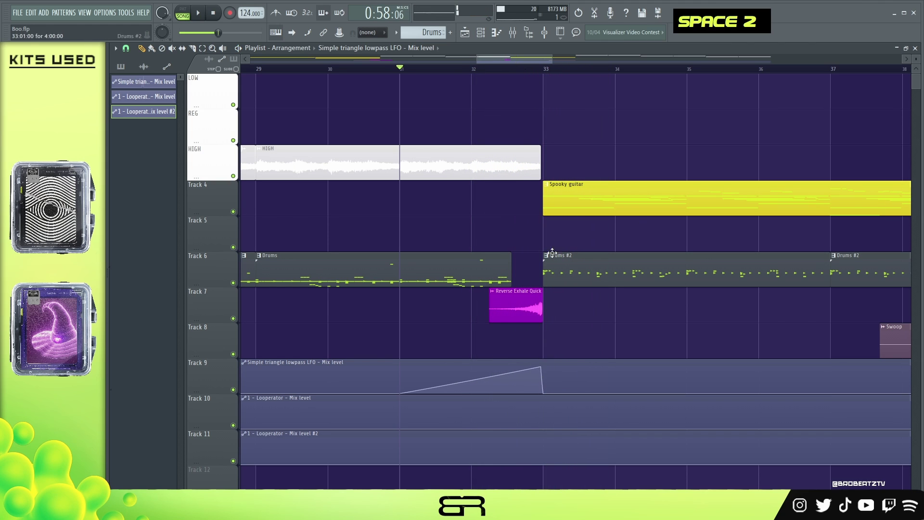
Raise the first Looperator's mix level automation to 100% from bar 37 to bar 41, with zero on either side
scroll(535, 75, down, 5)
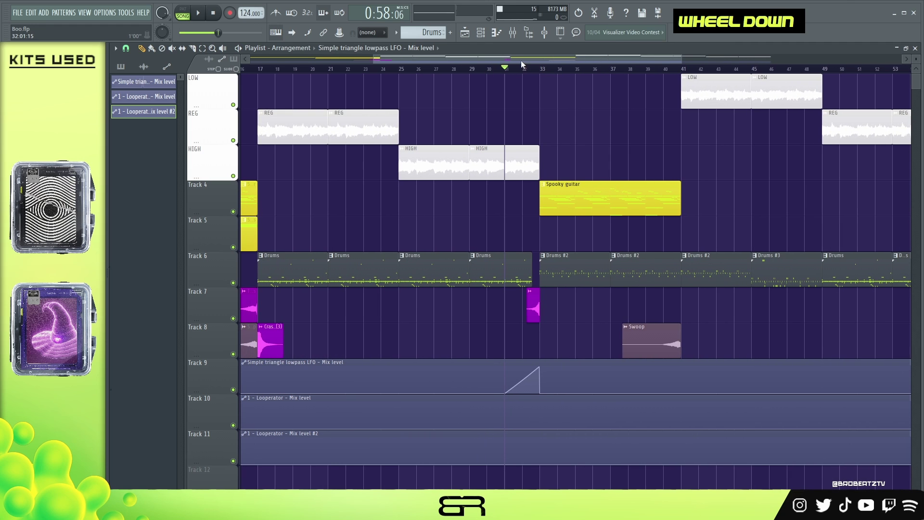
right_click(557, 404)
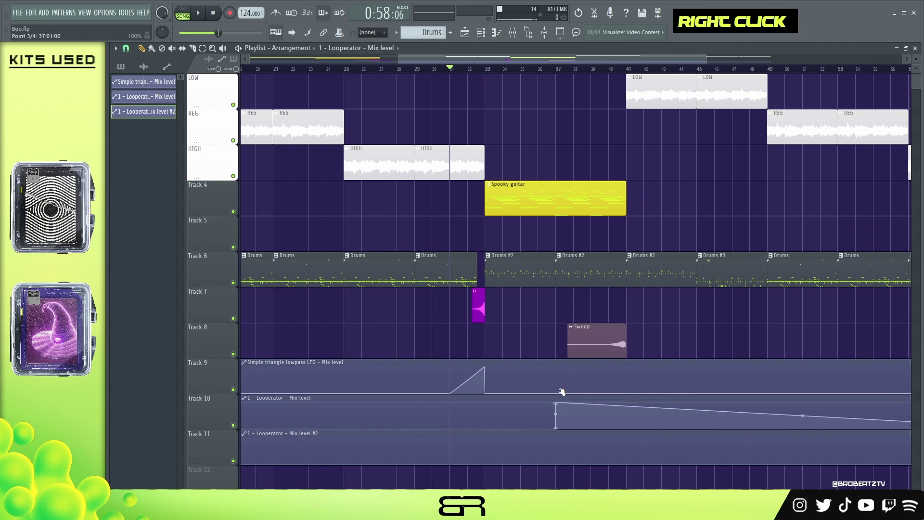
right_click(627, 403)
right_click(627, 428)
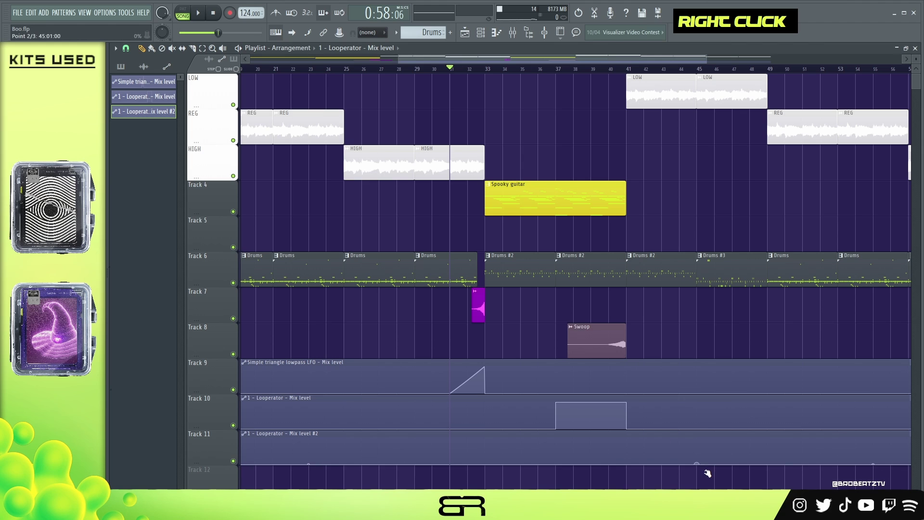
Add full-level blocks to the second Looperator's mix level automation from bar 45 to 49 and from bar 56 to 57
right_click(697, 436)
right_click(768, 435)
right_click(768, 463)
drag(539, 59, 608, 62)
right_click(745, 438)
right_click(761, 438)
right_click(761, 464)
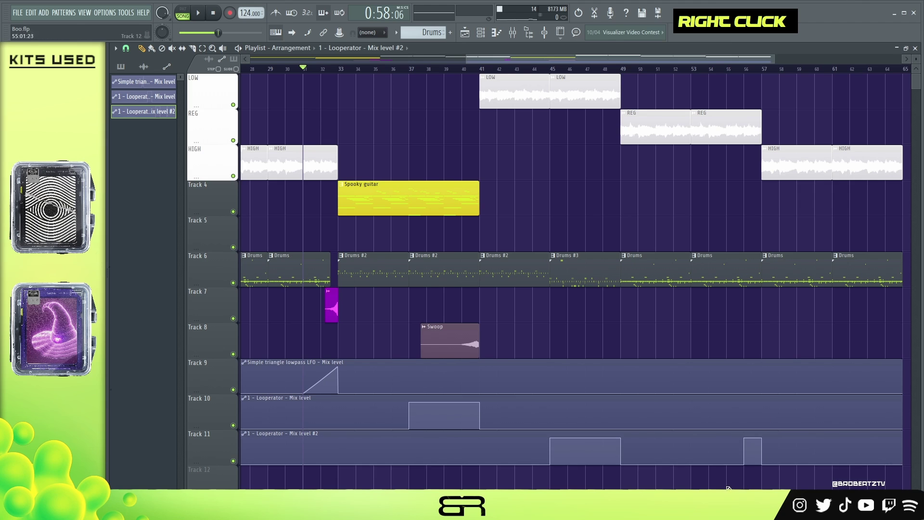
Play the Looperator sections from bar 36 and again from bar 55 into bar 57, and review the whole arrangement
click(392, 70)
key(space)
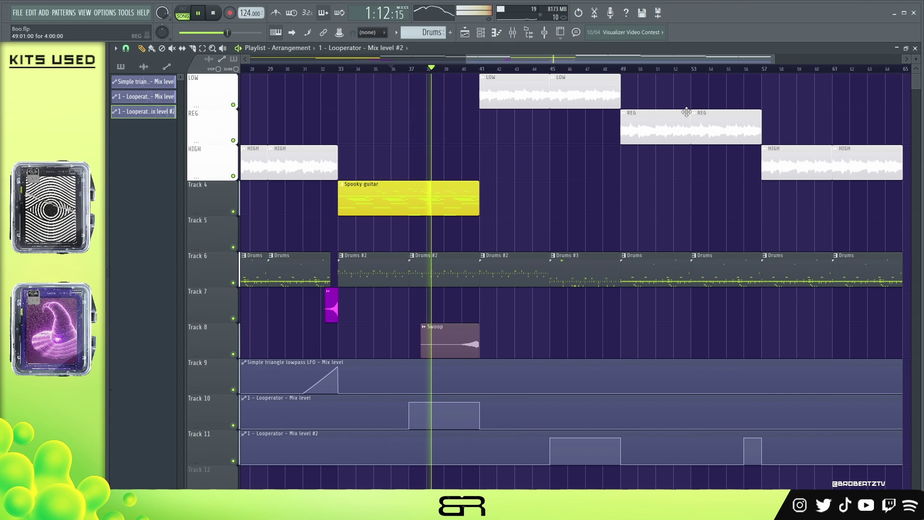
scroll(894, 104, down, 2)
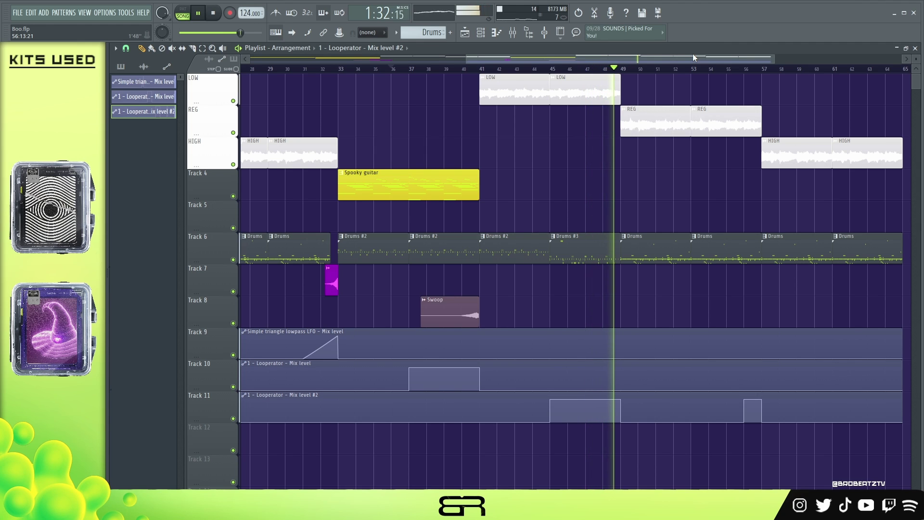
click(727, 68)
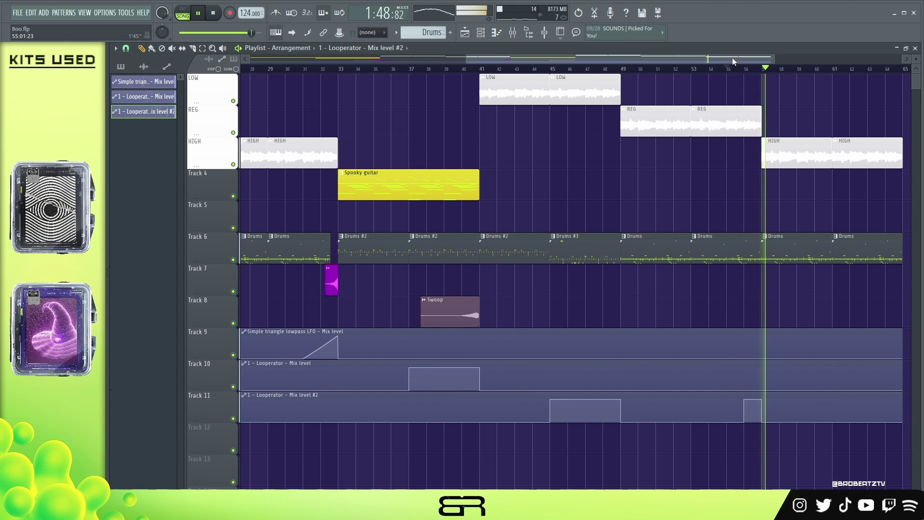
scroll(732, 57, down, 2)
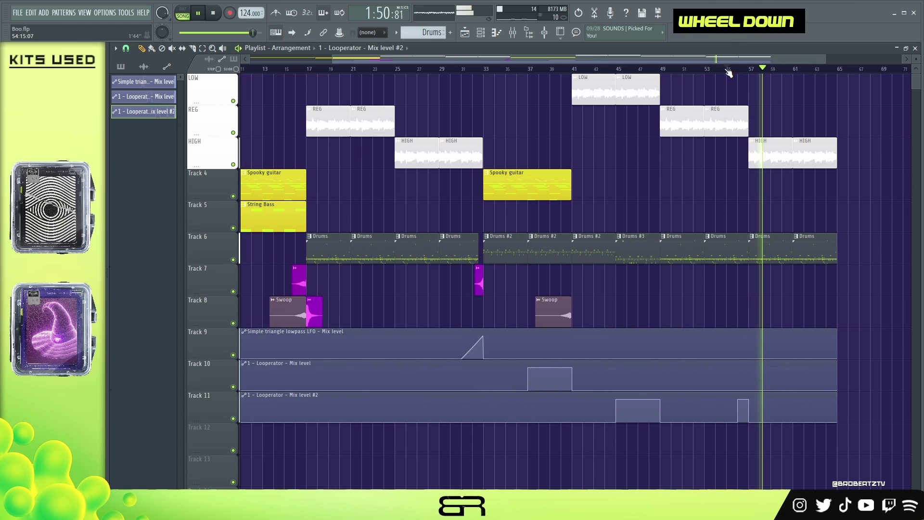
key(space)
drag(732, 56, 547, 72)
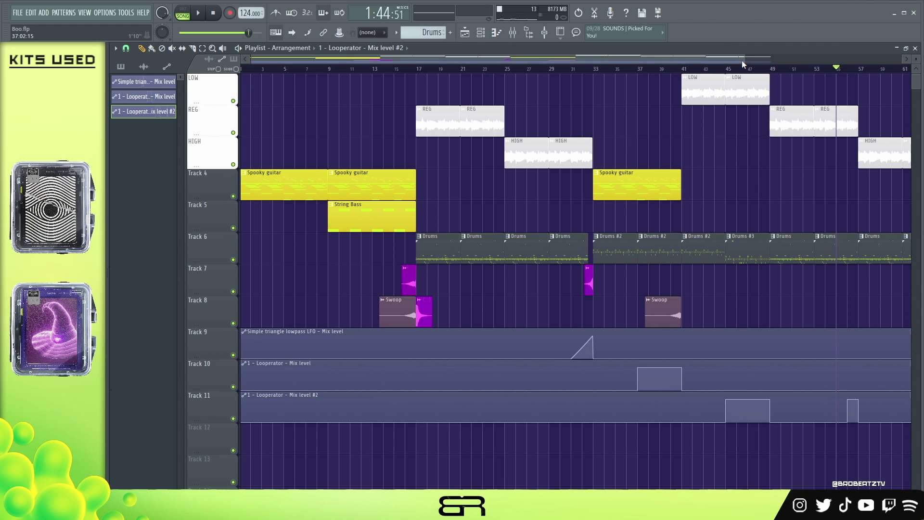
drag(742, 61, 778, 58)
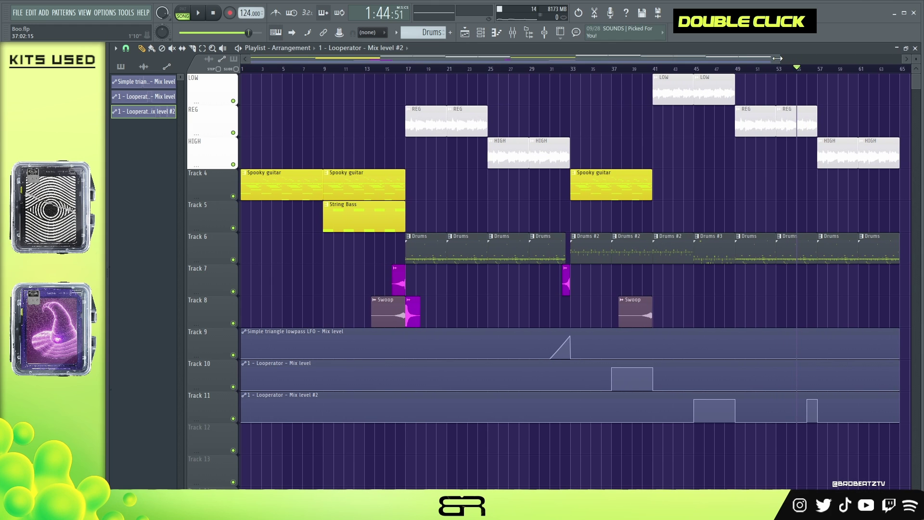